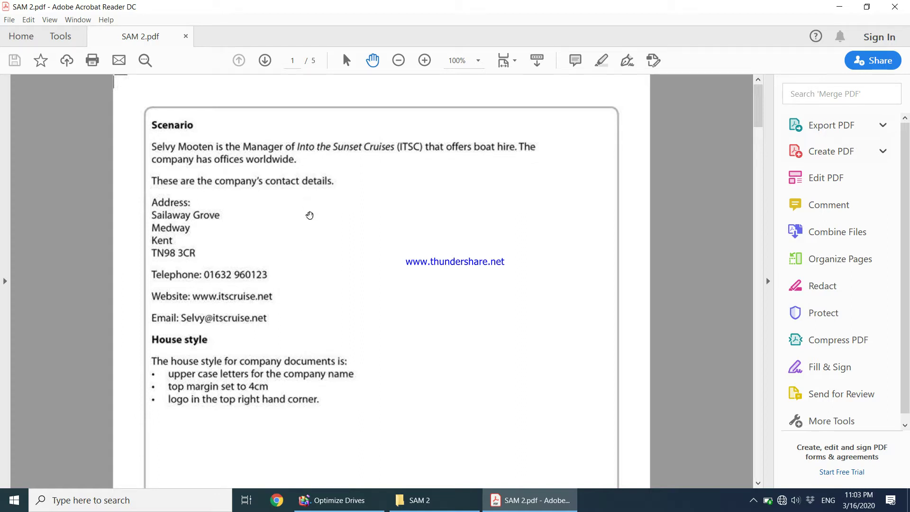
# Read the scenario and house style in the SAM 2 PDF, then the Task B1 instructions in Section B.
pyautogui.scroll(-6, 287, 256)
pyautogui.scroll(-5, 287, 262)
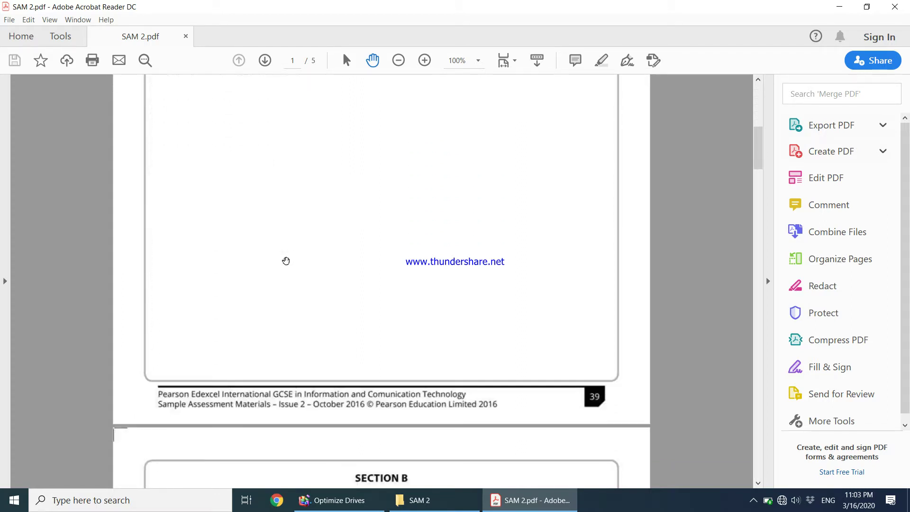
pyautogui.scroll(5, 287, 269)
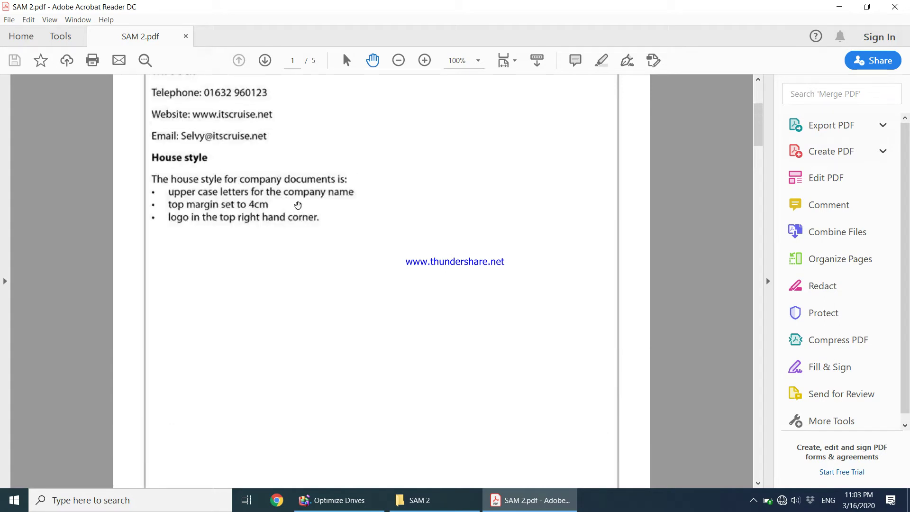
pyautogui.scroll(-4, 295, 169)
pyautogui.scroll(-2, 294, 169)
pyautogui.scroll(3, 185, 96)
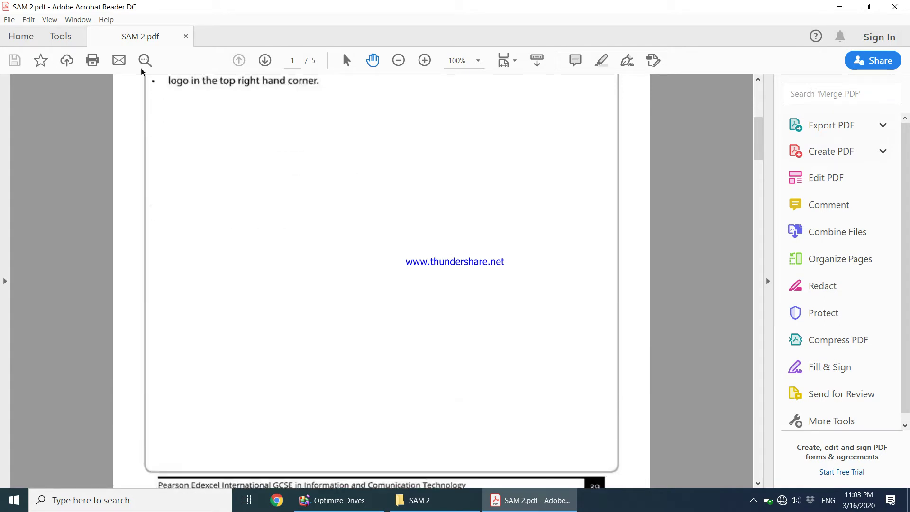
pyautogui.scroll(-8, 356, 219)
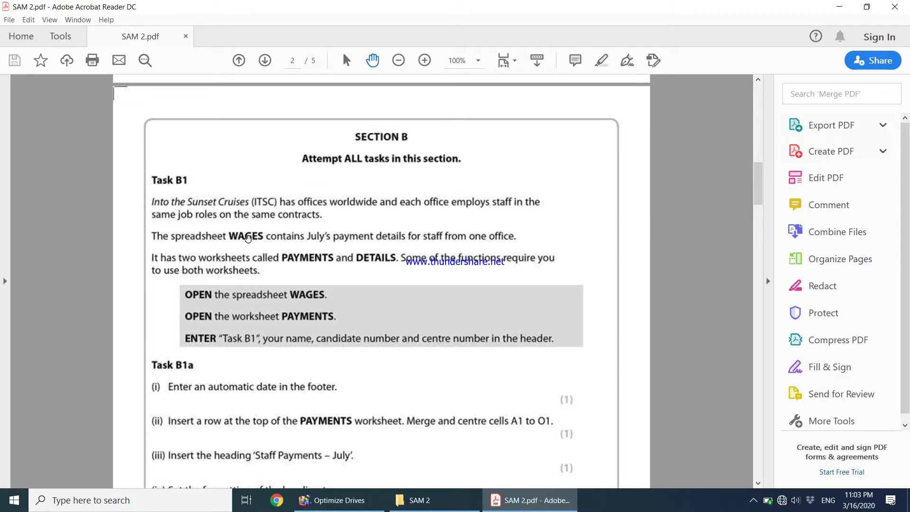
# Open the WAGES workbook from the SAM 2 folder and bring up its Payments worksheet in Excel.
pyautogui.click(420, 500)
pyautogui.click(143, 141)
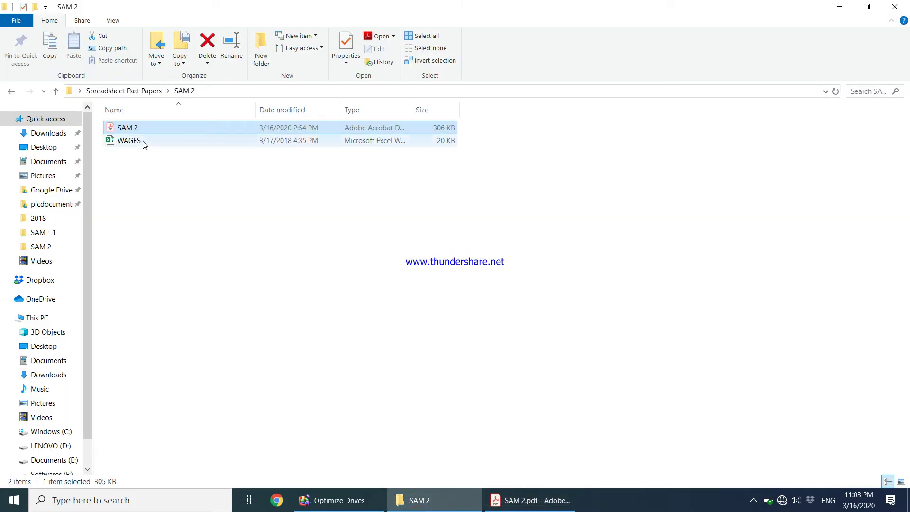
pyautogui.click(515, 503)
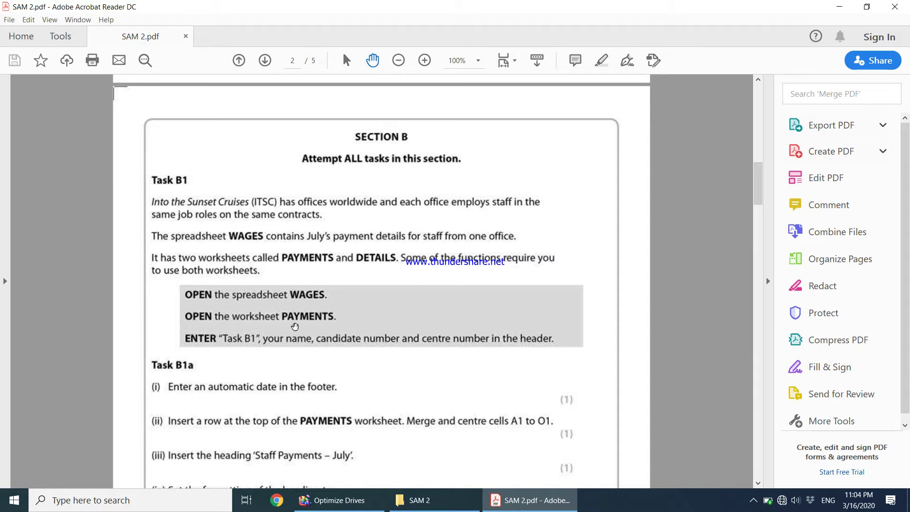
pyautogui.click(413, 501)
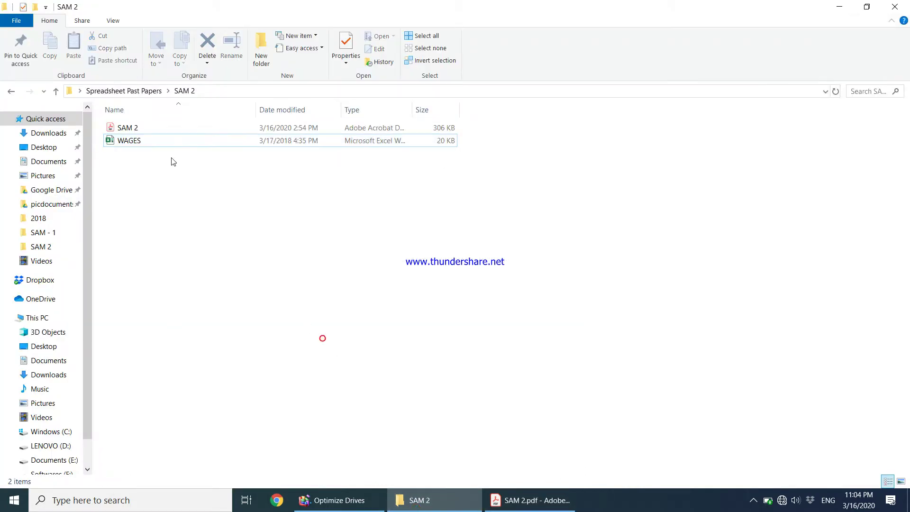
pyautogui.doubleClick(170, 142)
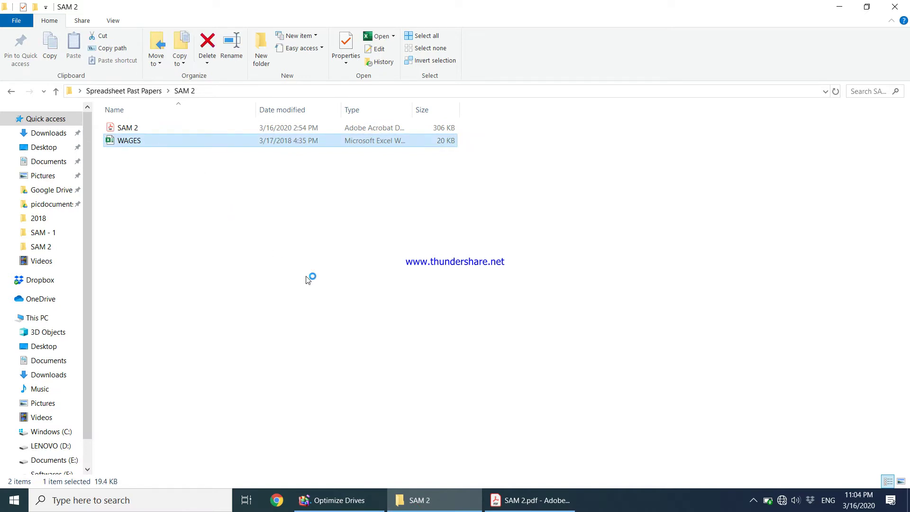
pyautogui.click(540, 501)
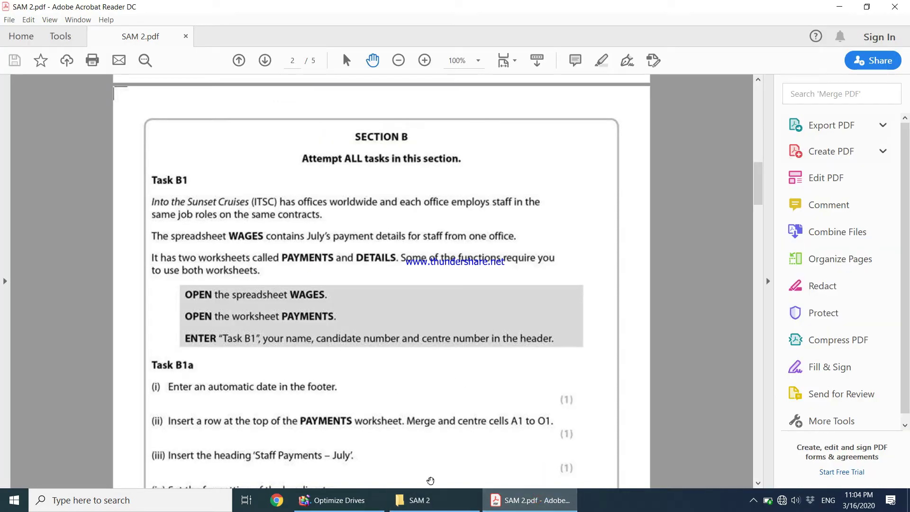
pyautogui.click(428, 510)
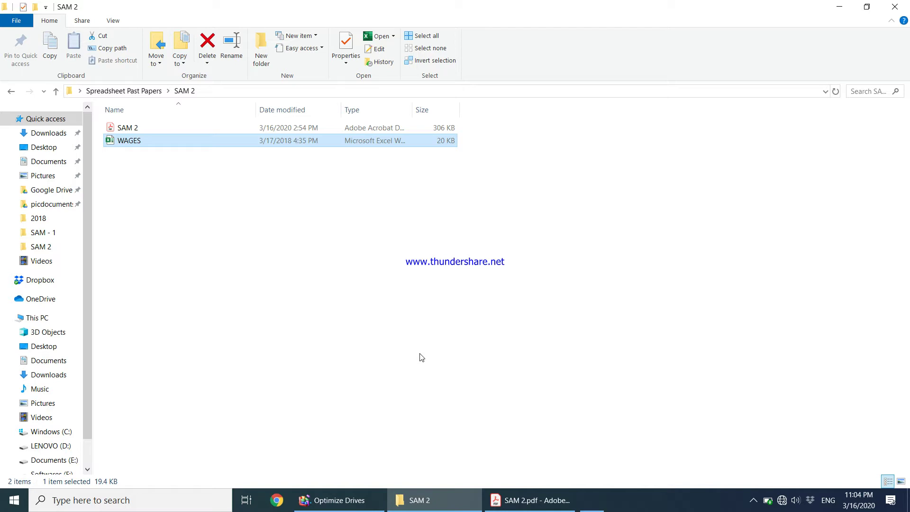
pyautogui.click(616, 509)
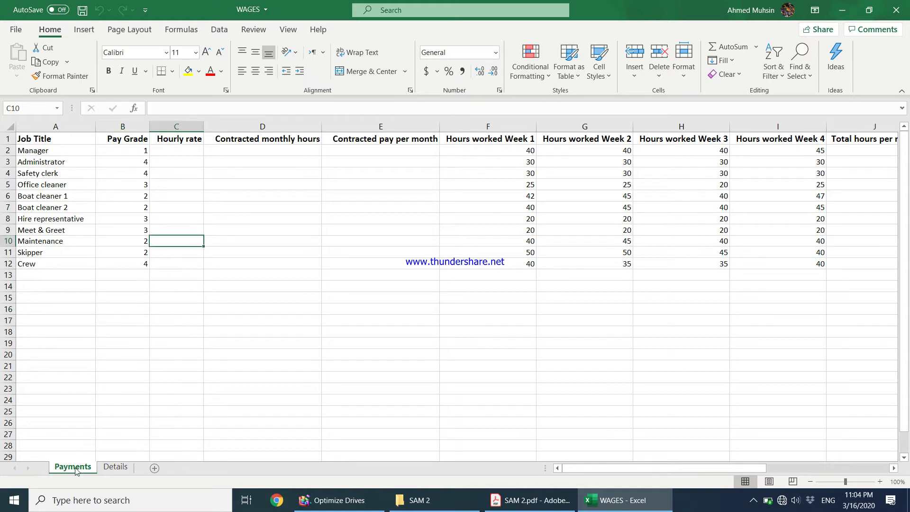
pyautogui.click(174, 188)
pyautogui.click(165, 164)
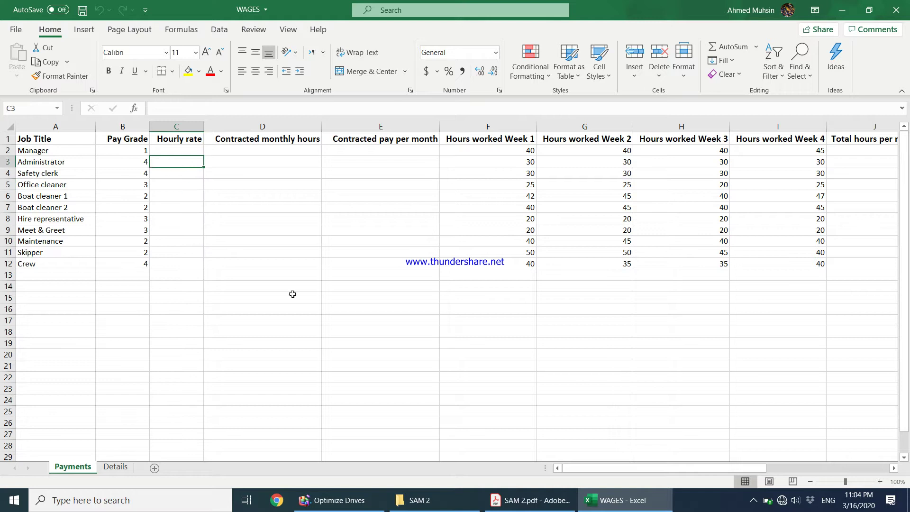
# Following the Task B1 instructions, replace the Payments centre header with "Task B1", the candidate's name, candidate number and centre number.
pyautogui.click(504, 503)
pyautogui.scroll(-1, 266, 339)
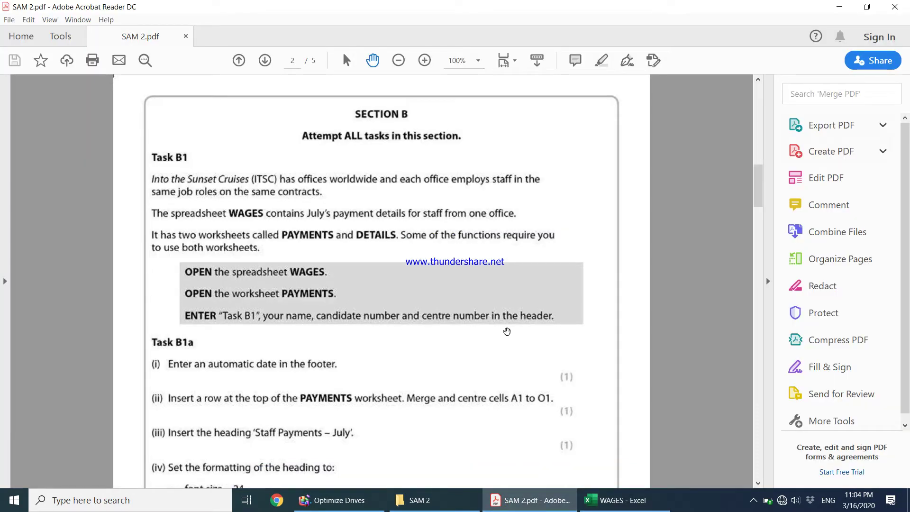
pyautogui.click(601, 506)
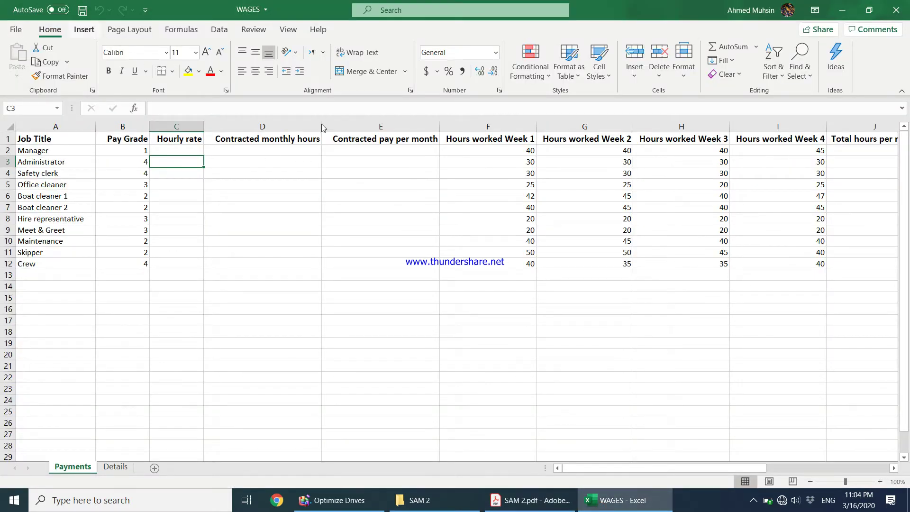
pyautogui.click(84, 29)
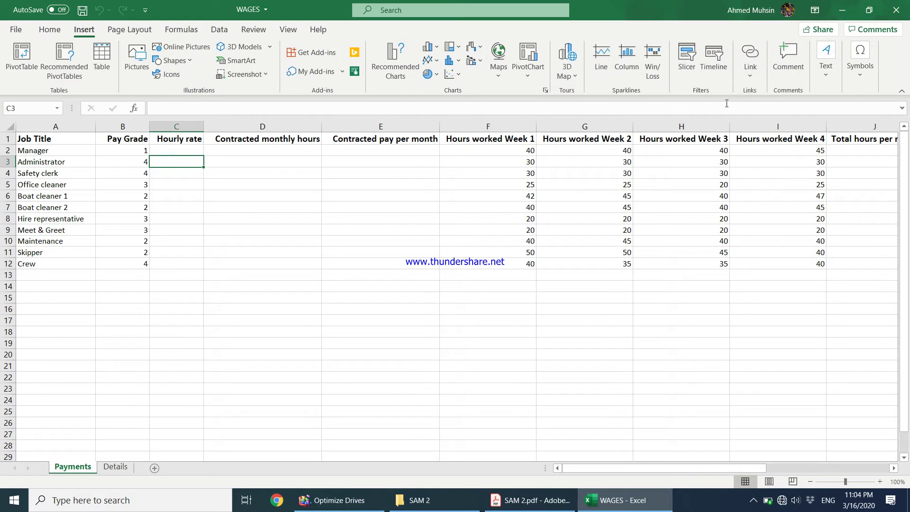
pyautogui.click(833, 76)
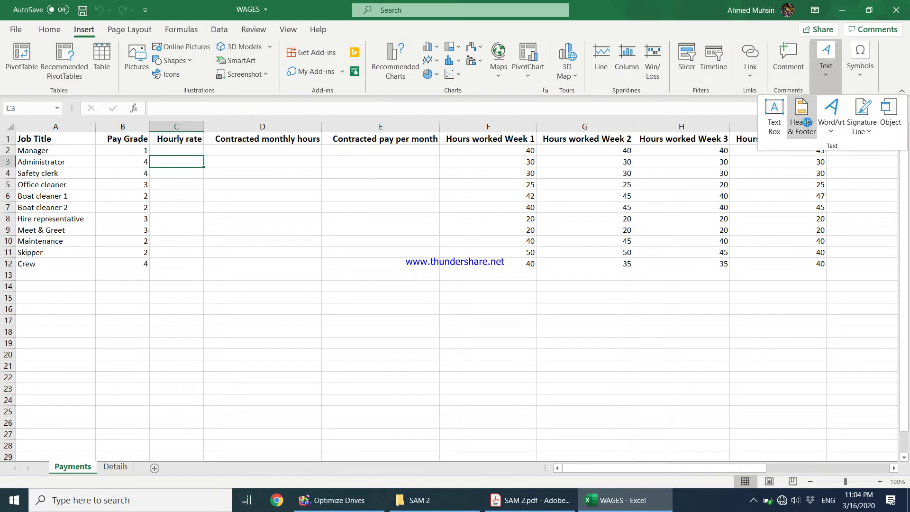
pyautogui.click(807, 122)
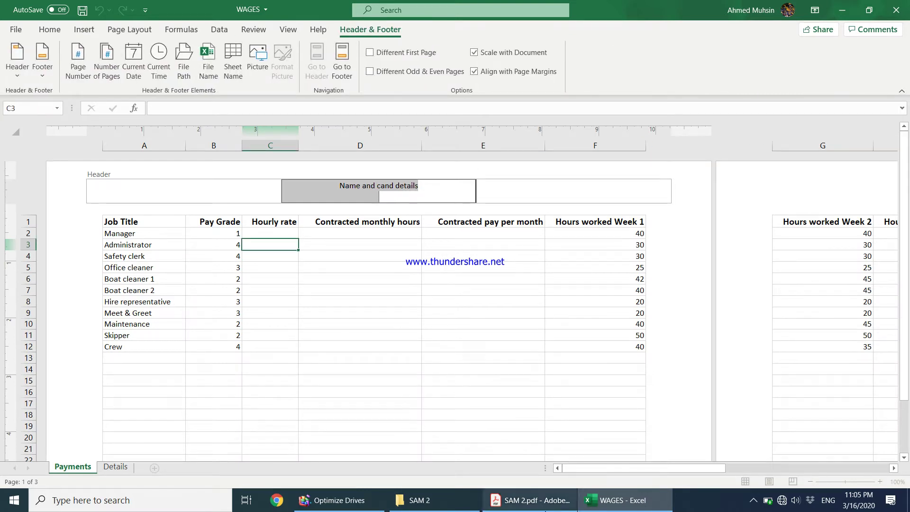
pyautogui.click(531, 500)
pyautogui.click(594, 504)
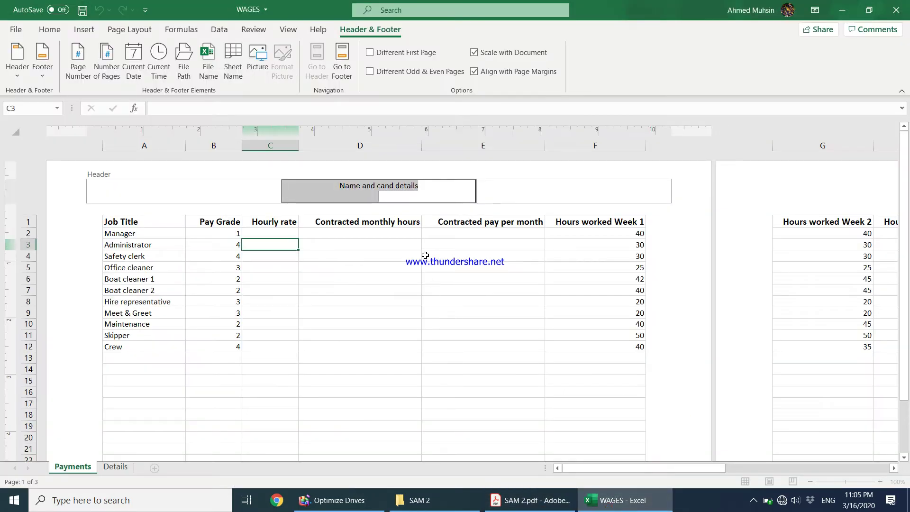
pyautogui.write('Task B1 ')
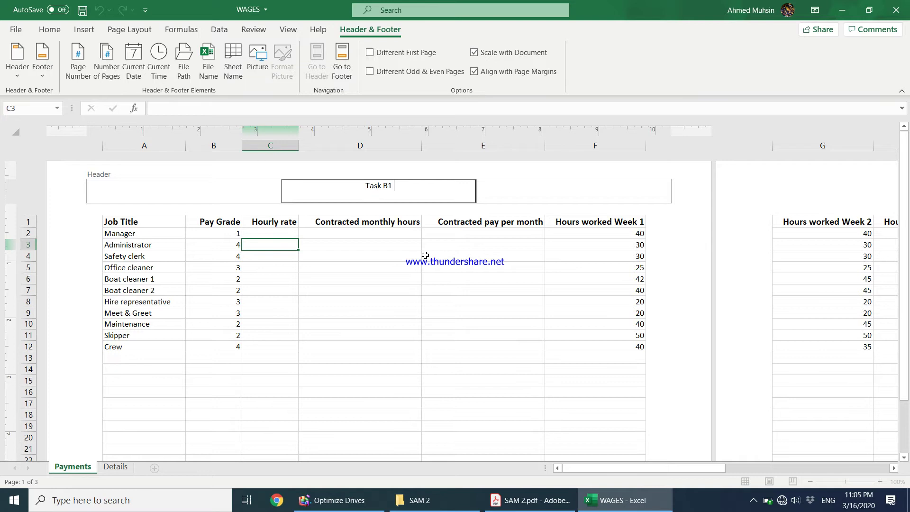
pyautogui.write(', Ahmed, 1234 1234')
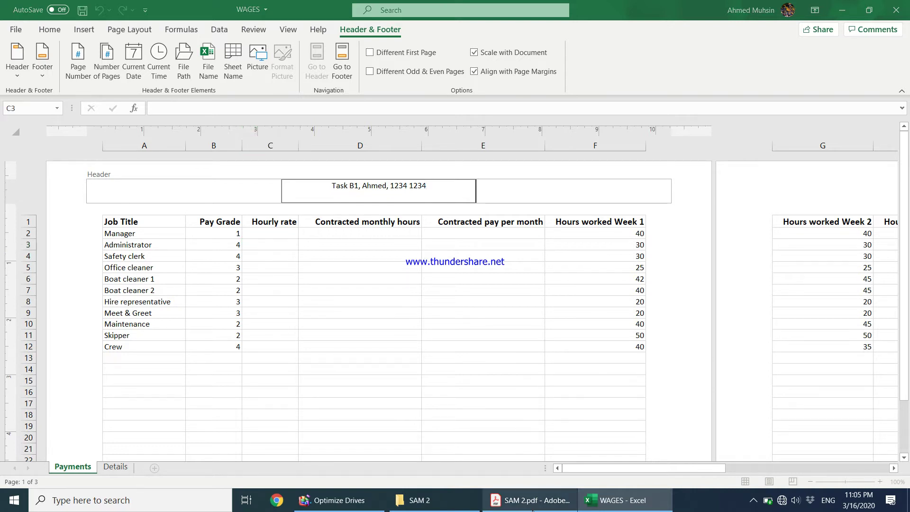
# Following Task B1a (i), replace the centre footer content of the Payments worksheet with an automatic current date field.
pyautogui.click(505, 500)
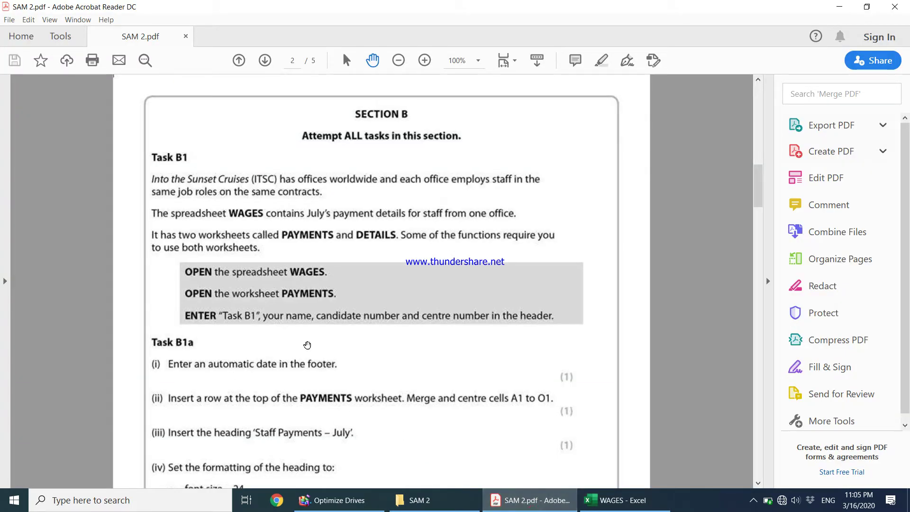
pyautogui.click(611, 501)
pyautogui.click(341, 71)
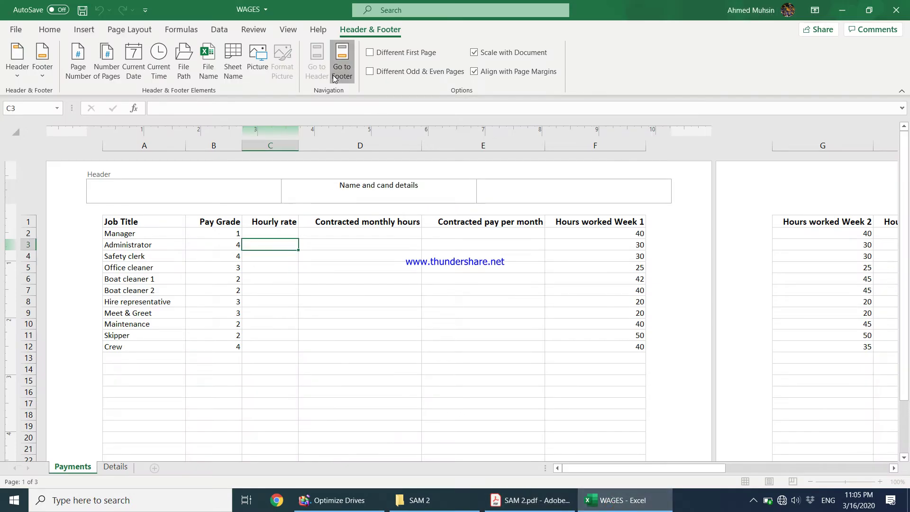
pyautogui.click(393, 196)
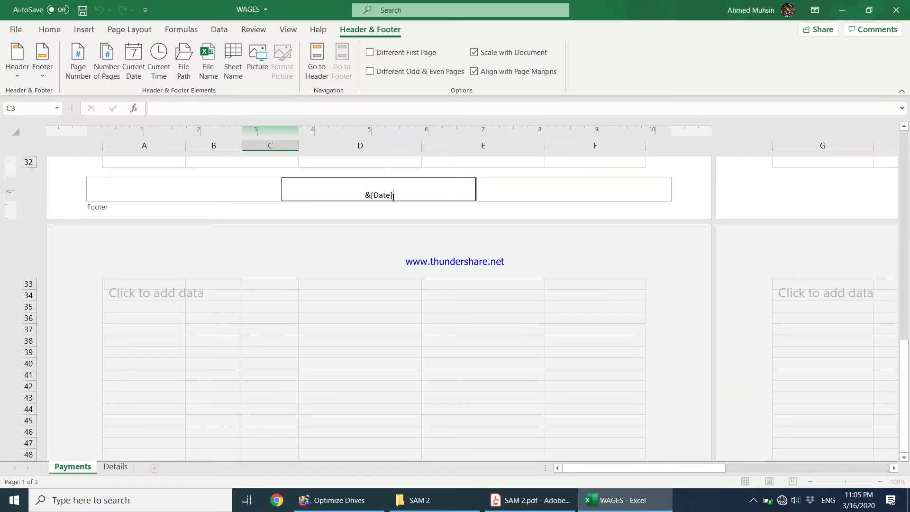
pyautogui.moveTo(394, 195); pyautogui.dragTo(350, 193)
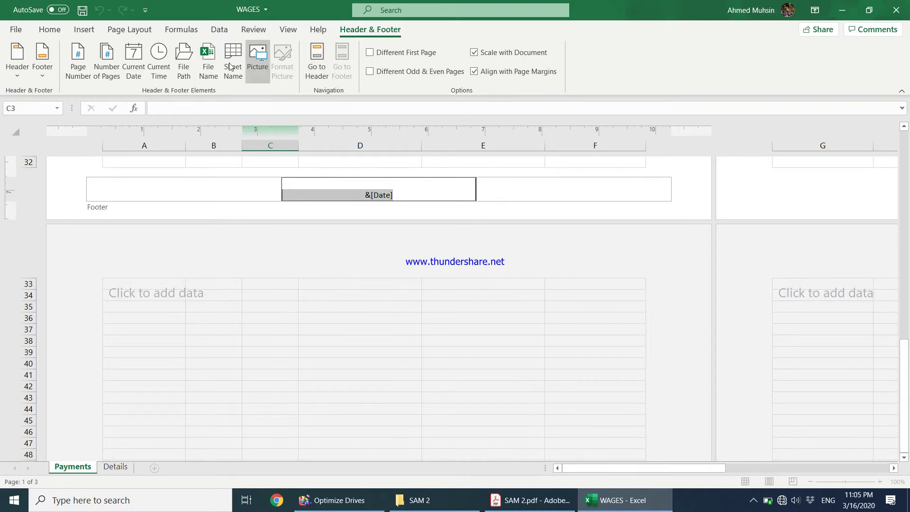
pyautogui.click(134, 71)
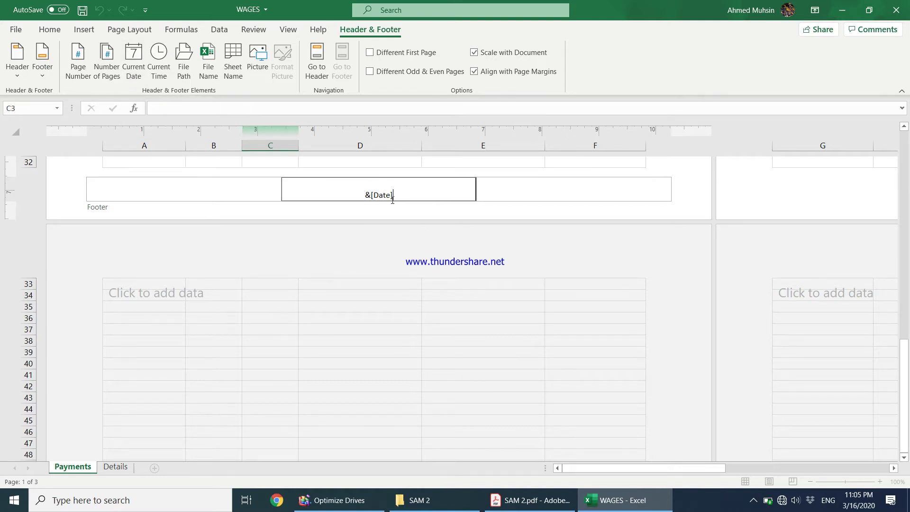
pyautogui.click(374, 310)
pyautogui.scroll(4, 375, 309)
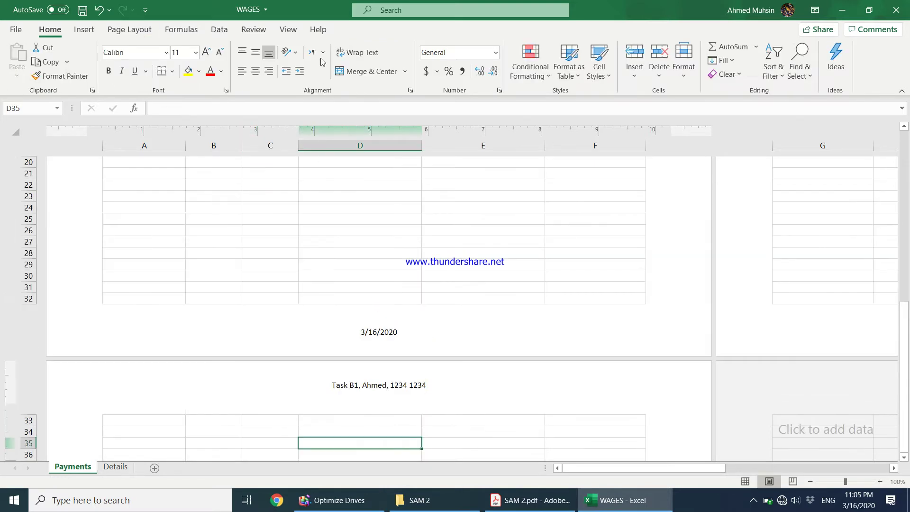
# Return the Payments worksheet to Normal view and go back to its data.
pyautogui.click(288, 29)
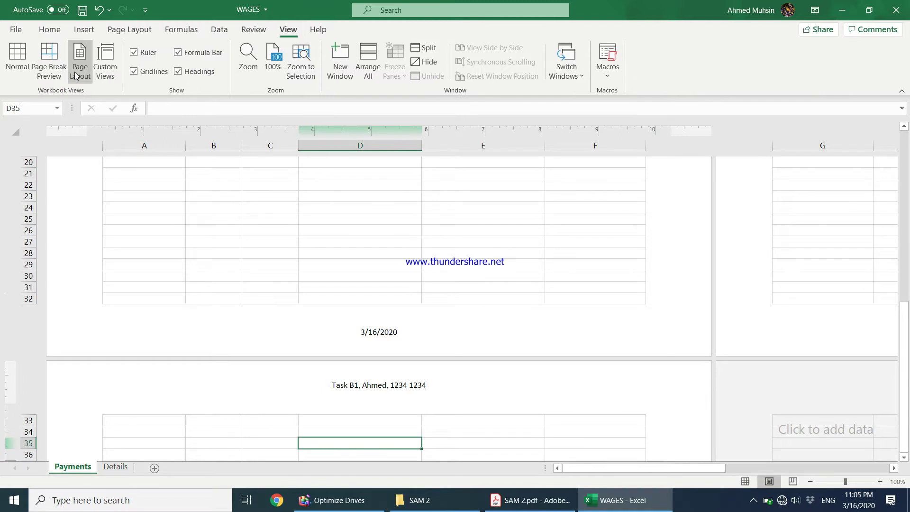
pyautogui.click(19, 69)
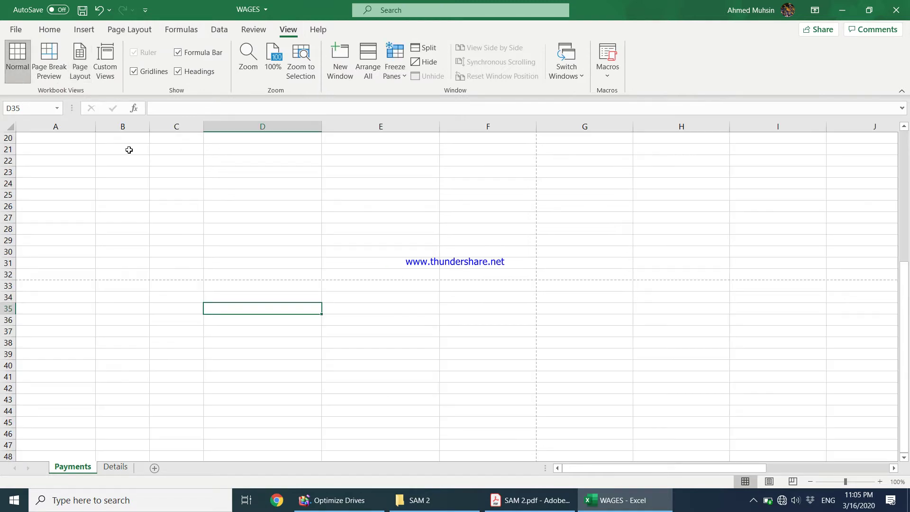
pyautogui.scroll(6, 894, 348)
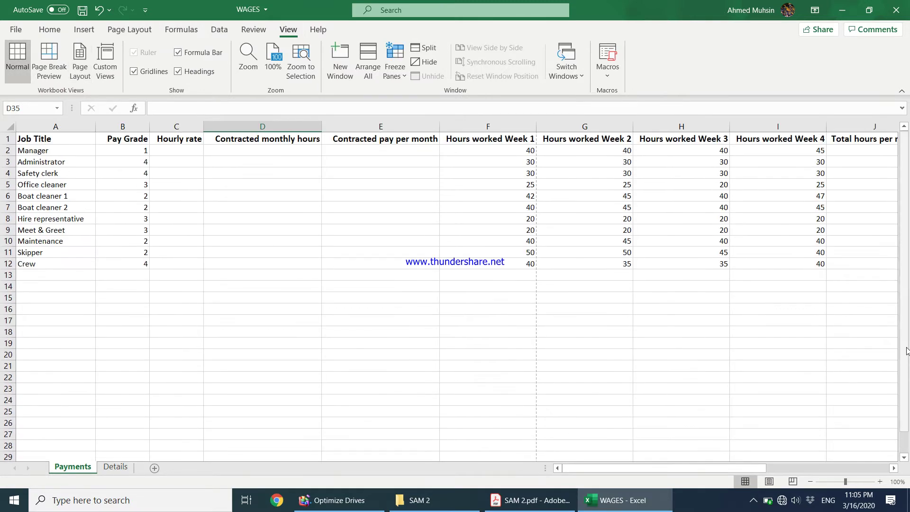
pyautogui.click(555, 255)
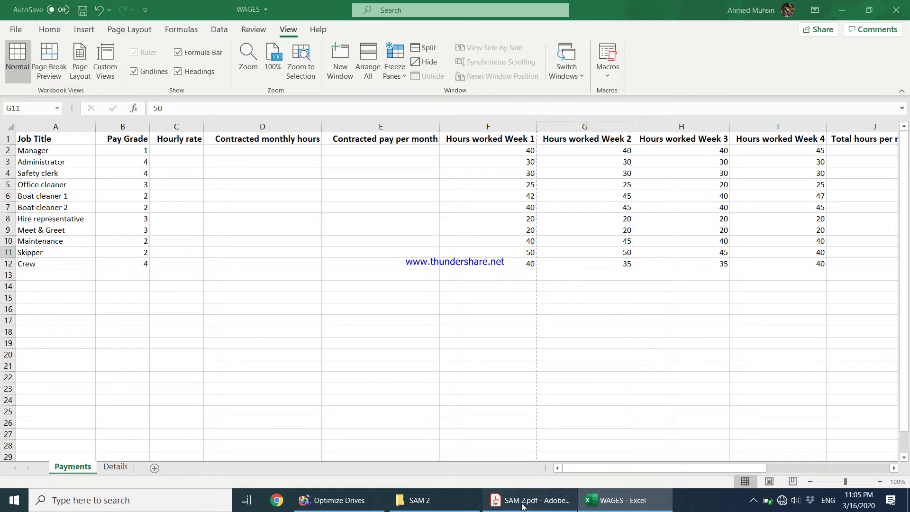
# Following Task B1a (ii), insert an entire blank row above the column headings of the Payments worksheet.
pyautogui.click(531, 500)
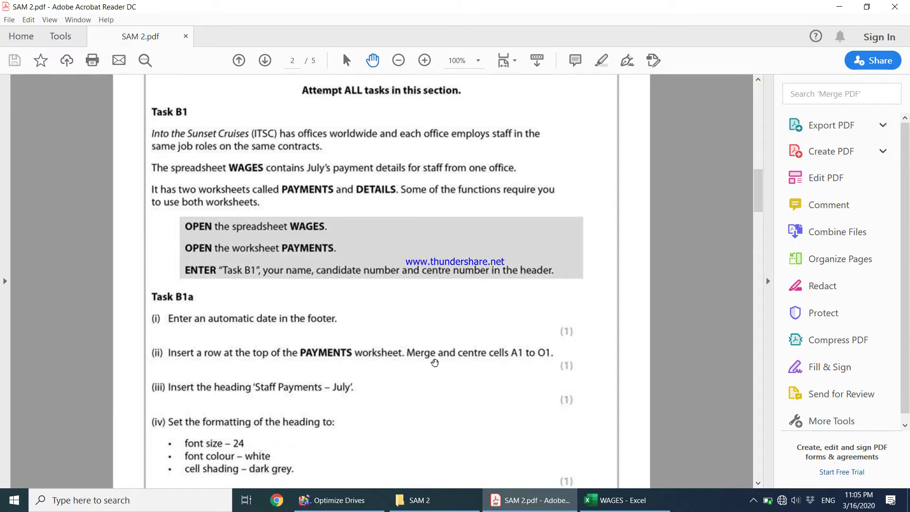
pyautogui.click(611, 500)
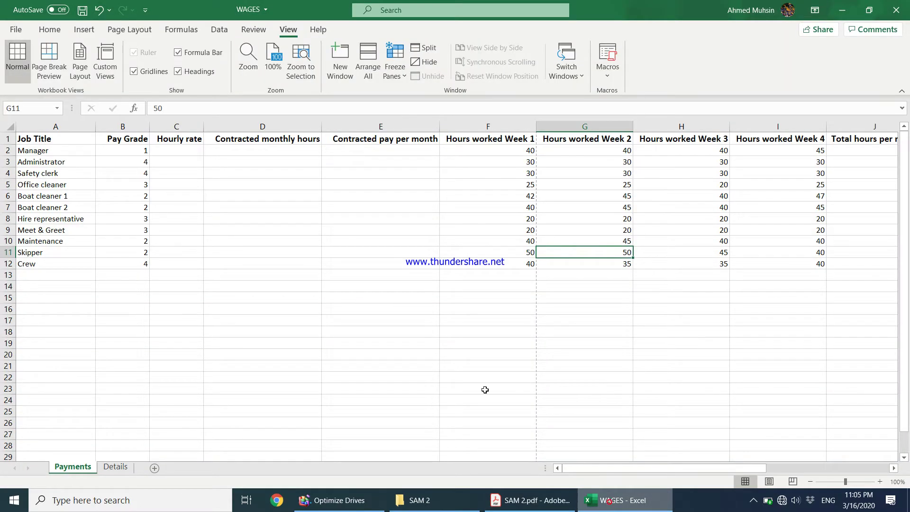
pyautogui.click(77, 140)
pyautogui.rightClick(77, 140)
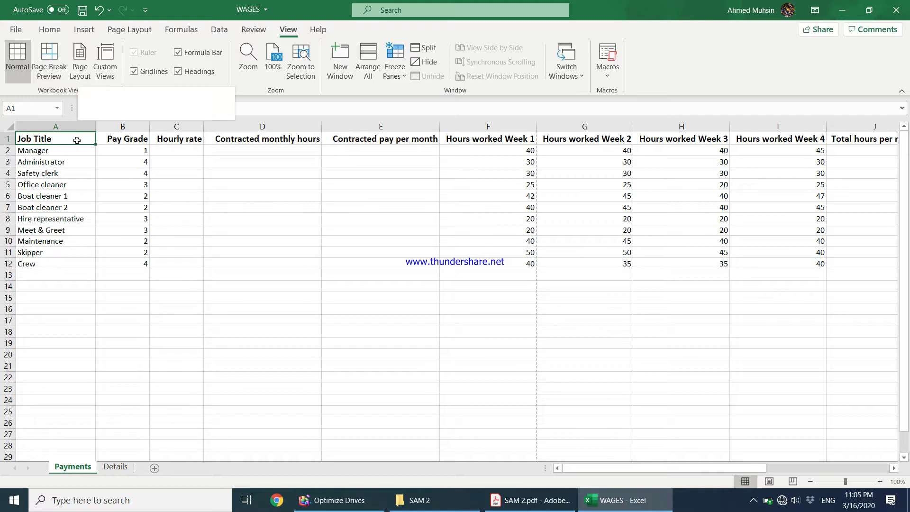
pyautogui.click(107, 246)
pyautogui.click(91, 247)
pyautogui.click(84, 280)
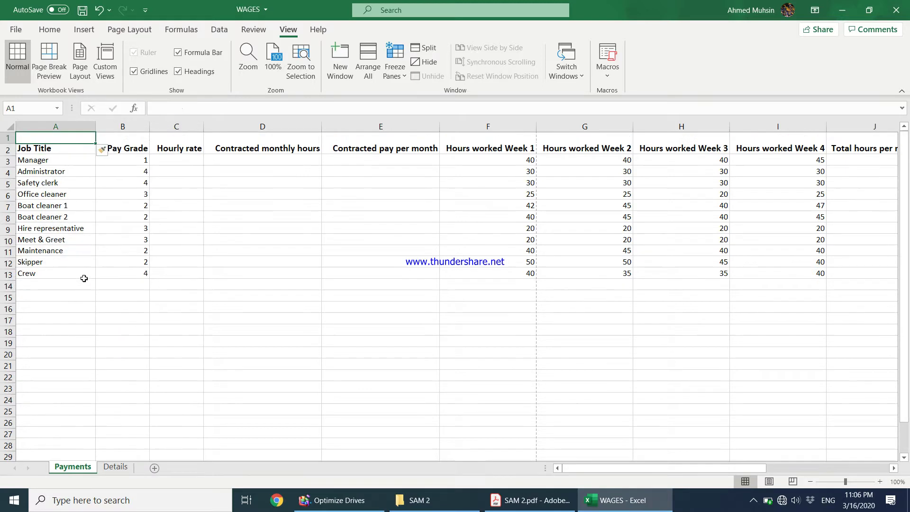
# Merge and centre cells A1 to O1 of the Payments worksheet.
pyautogui.moveTo(53, 136); pyautogui.dragTo(733, 141)
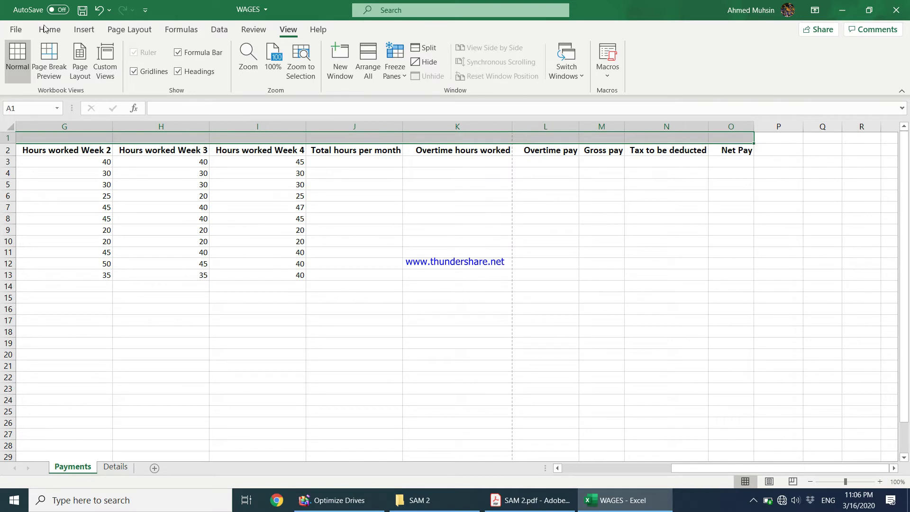
pyautogui.click(49, 30)
pyautogui.click(368, 75)
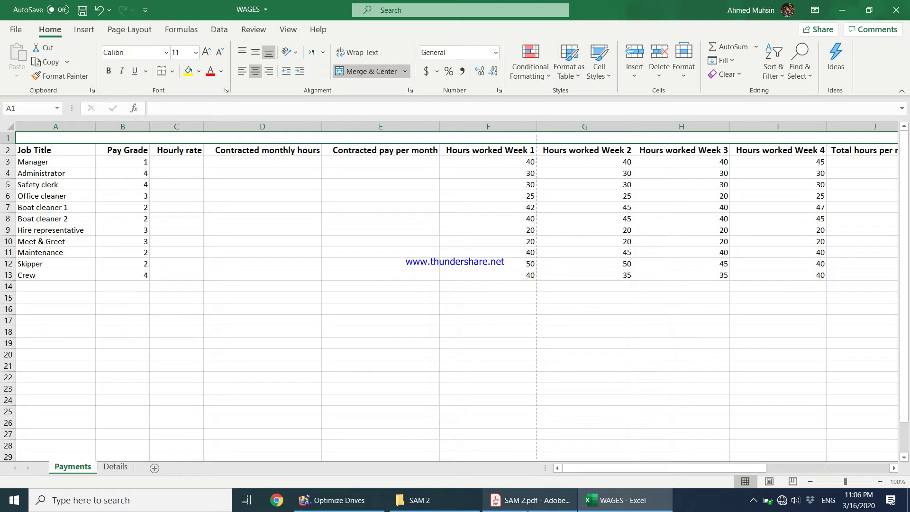
# Following Task B1a (iii) in the SAM 2 paper, enter the heading "Staff Payments - July" in the merged first row.
pyautogui.click(525, 507)
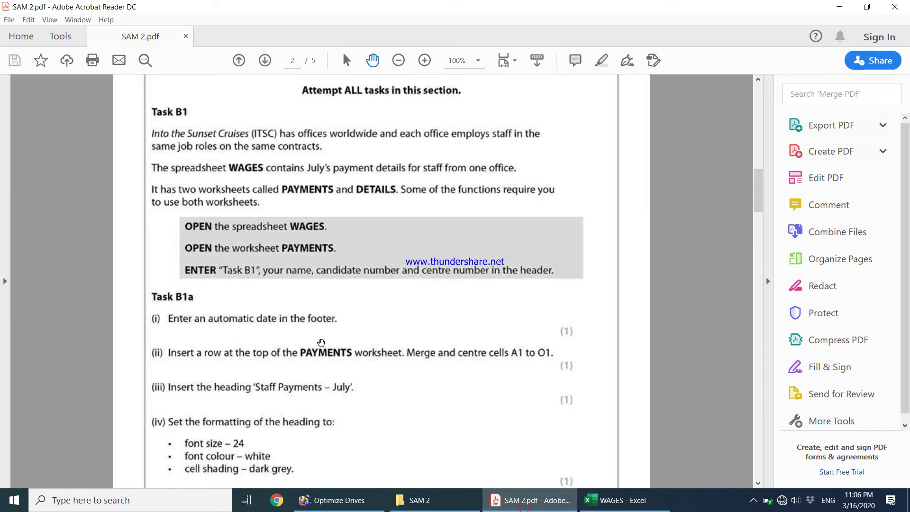
pyautogui.scroll(-2, 296, 346)
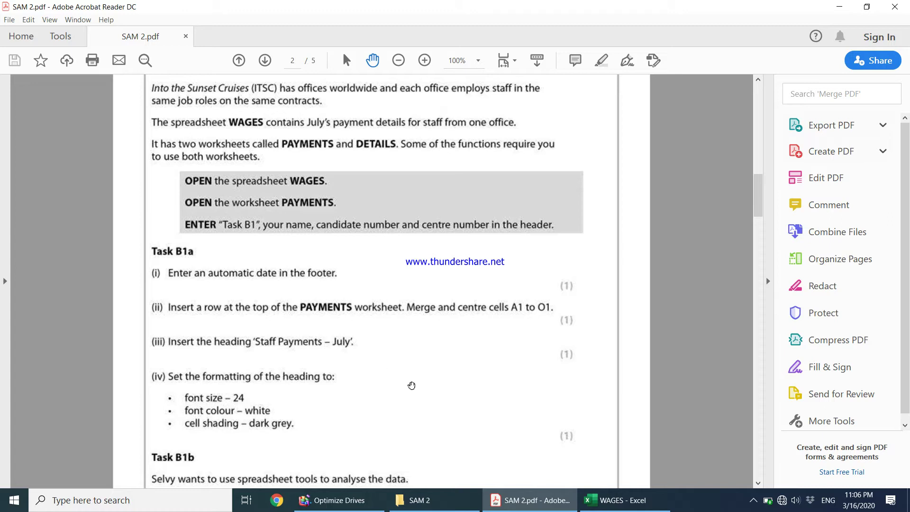
pyautogui.click(624, 499)
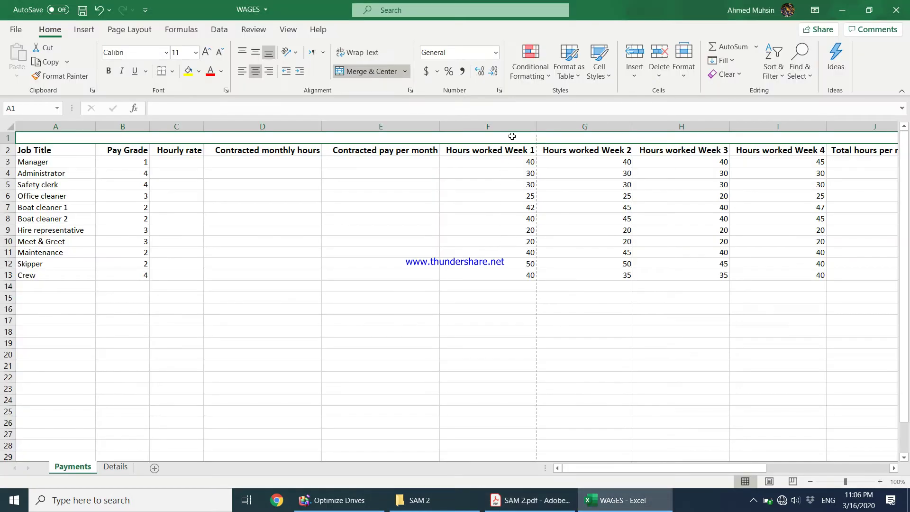
pyautogui.write('Staff Payments - July')
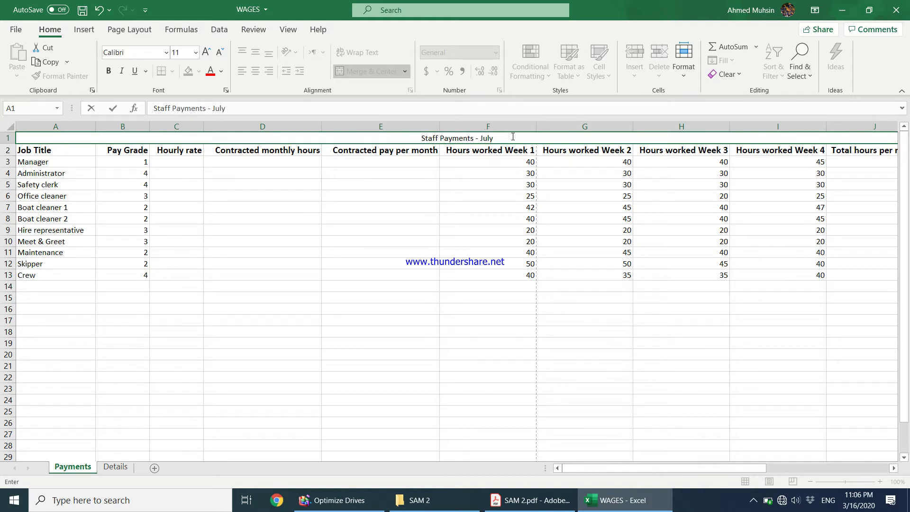
pyautogui.press('Return')
pyautogui.click(512, 136)
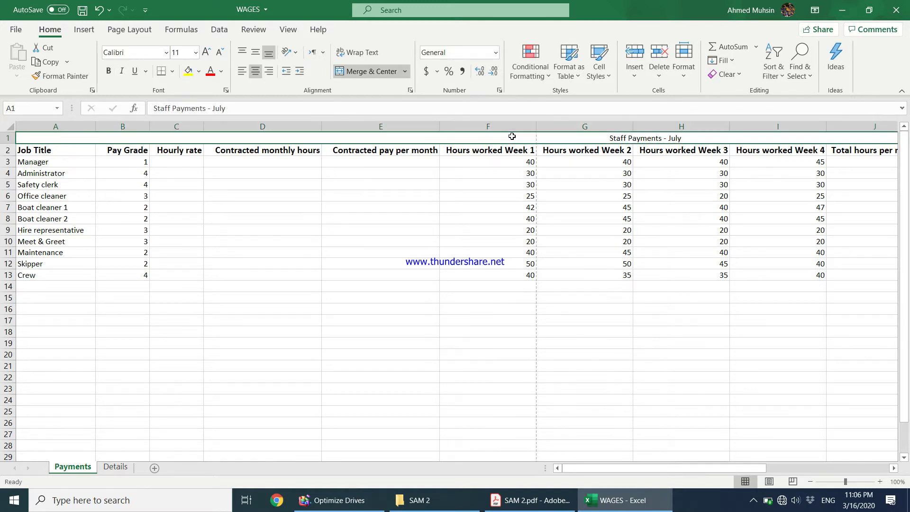
# Following Task B1a (iv), set the font size of the "Staff Payments - July" heading to 24.
pyautogui.click(530, 498)
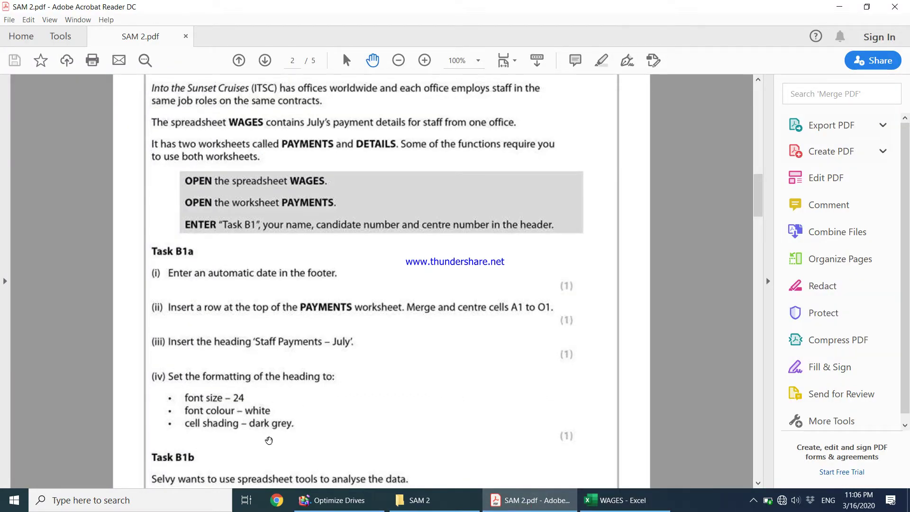
pyautogui.click(588, 509)
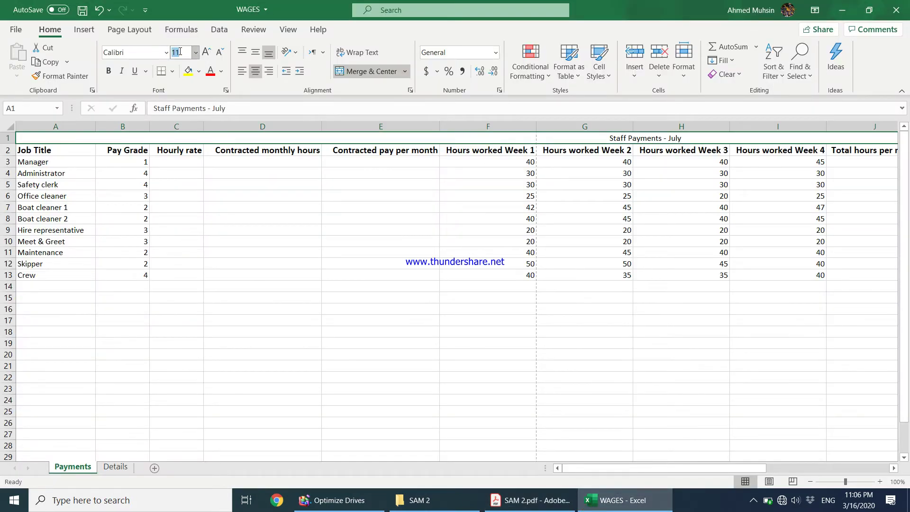
pyautogui.write('24')
pyautogui.press('Return')
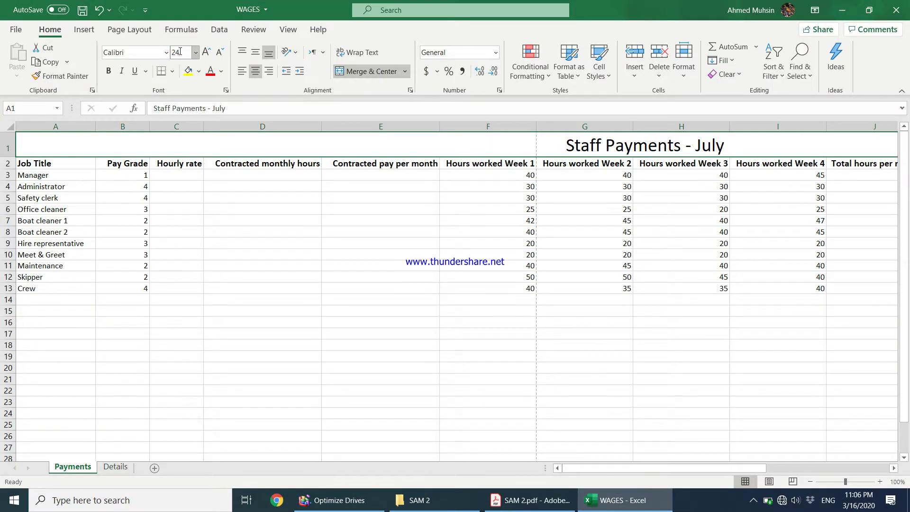
pyautogui.click(221, 71)
pyautogui.click(210, 164)
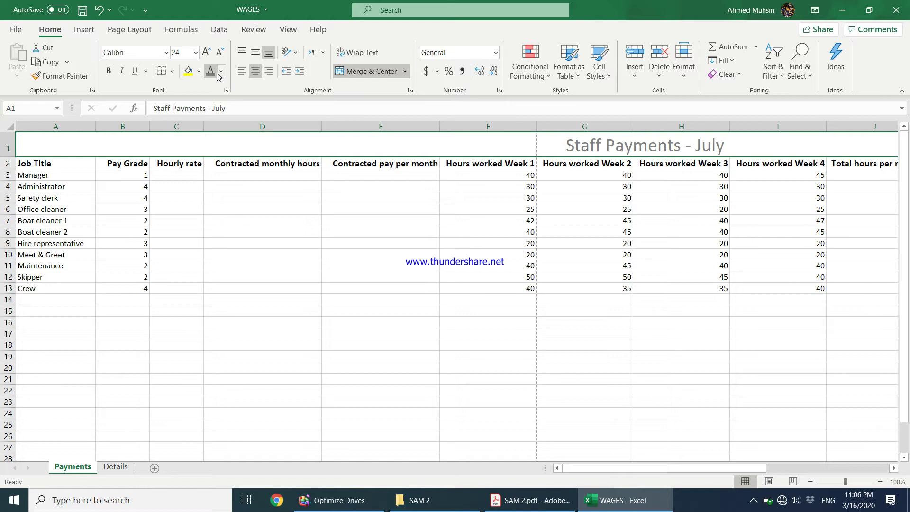
pyautogui.hotkey('ctrl', 'z')
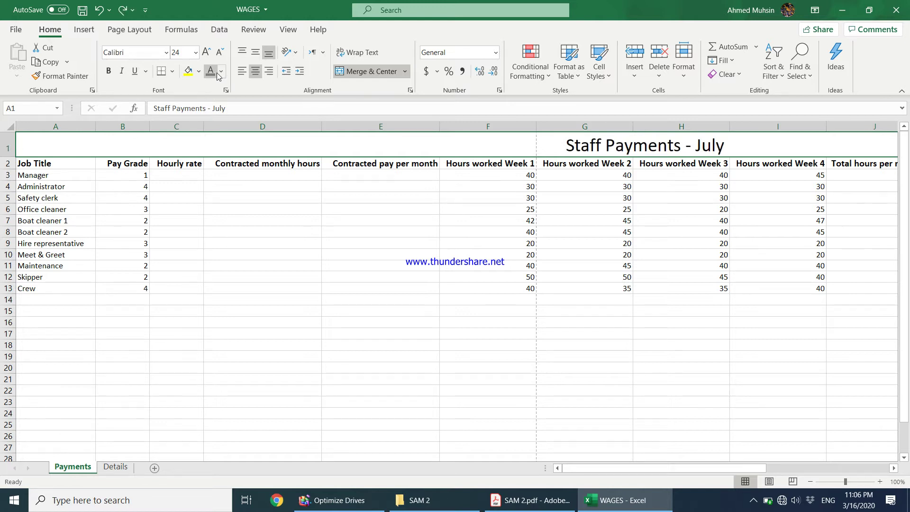
# Shade the merged heading cell dark grey and set its font colour to white.
pyautogui.click(199, 73)
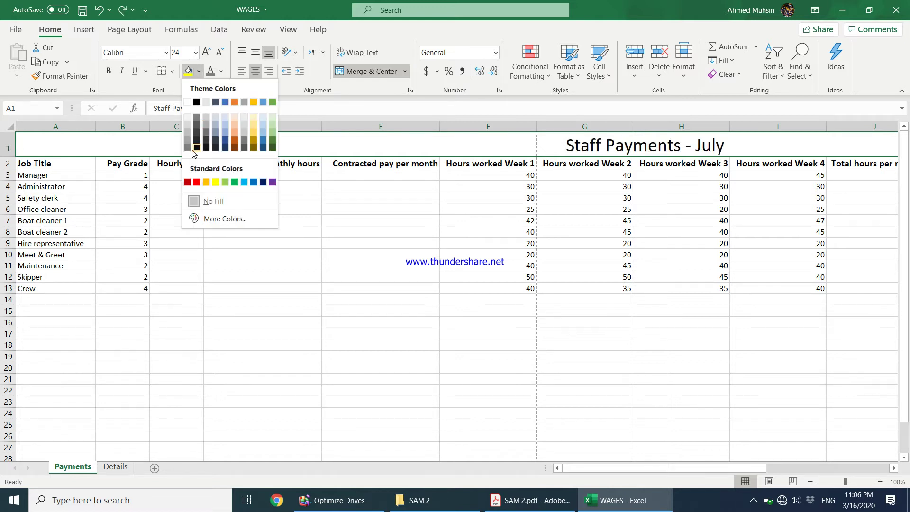
pyautogui.click(187, 147)
pyautogui.click(223, 74)
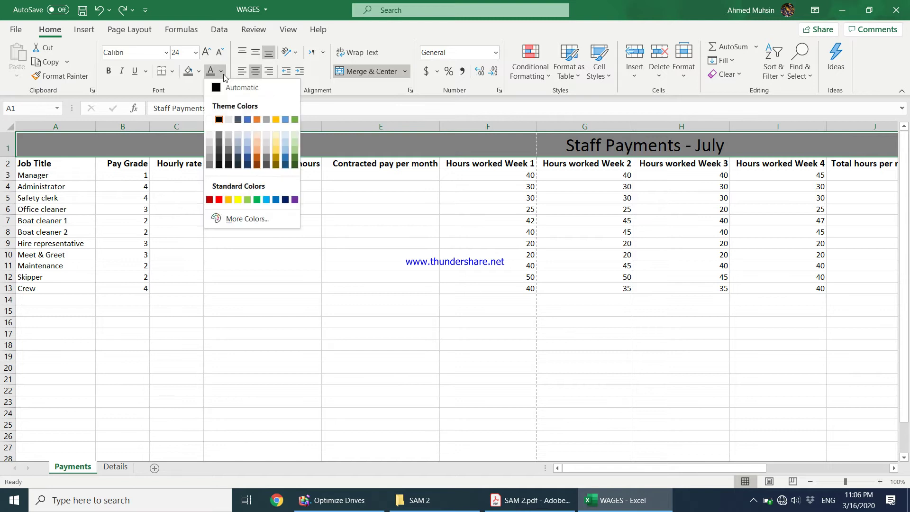
pyautogui.click(214, 118)
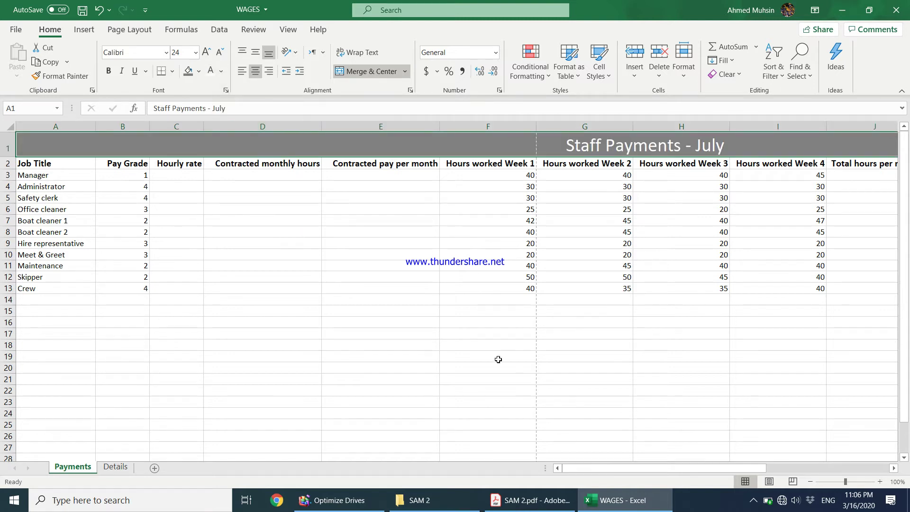
# Read the Task B1b (i) requirements in the SAM 2 paper and select the Manager's hourly rate cell C3 in WAGES.
pyautogui.click(502, 500)
pyautogui.scroll(-3, 300, 331)
pyautogui.scroll(-1, 231, 317)
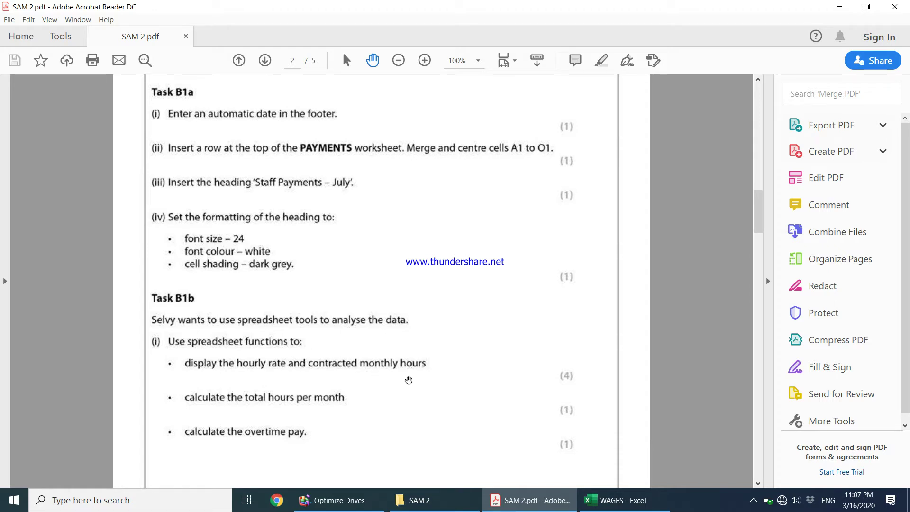
pyautogui.click(621, 506)
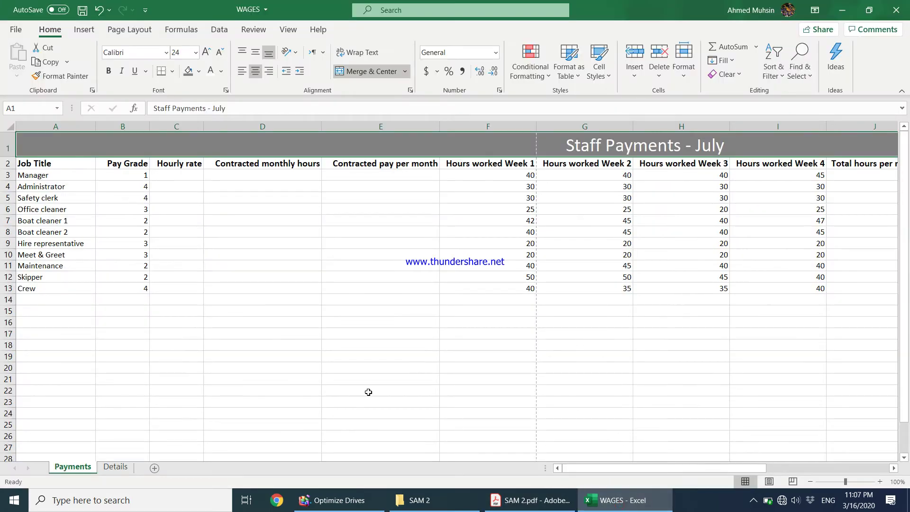
pyautogui.click(197, 197)
pyautogui.click(173, 173)
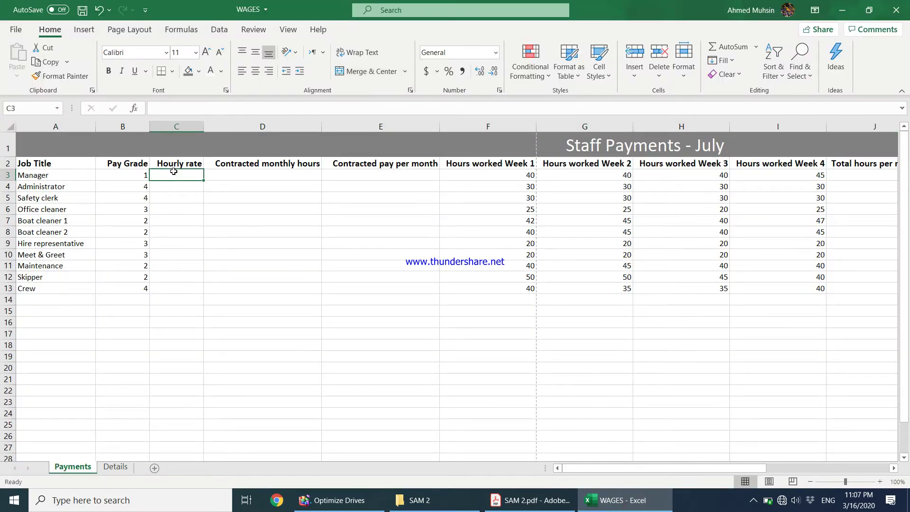
# Examine how each pay grade relates to its hourly rate on the Details worksheet and return to Payments.
pyautogui.click(117, 467)
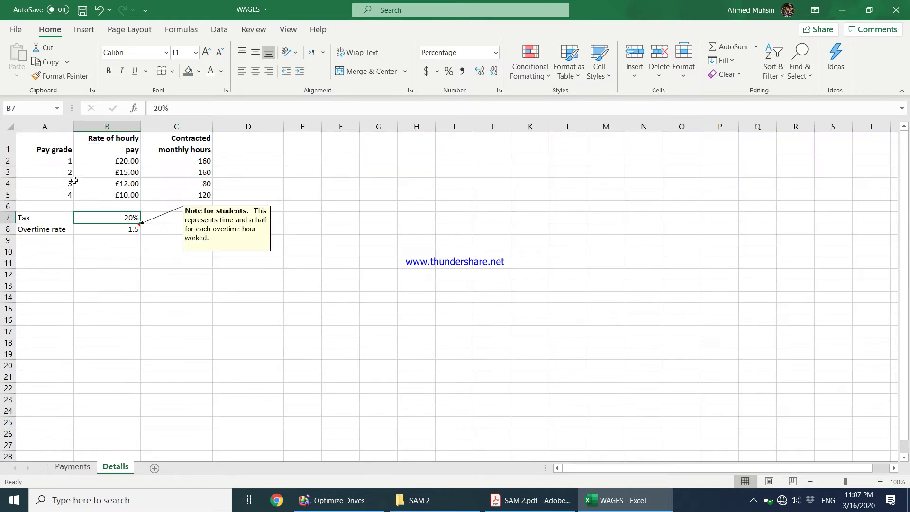
pyautogui.click(56, 160)
pyautogui.click(100, 163)
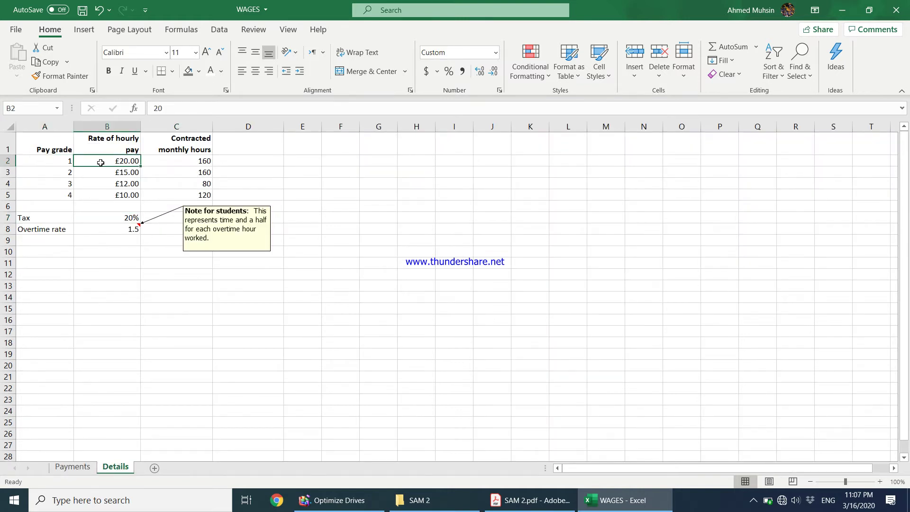
pyautogui.click(60, 164)
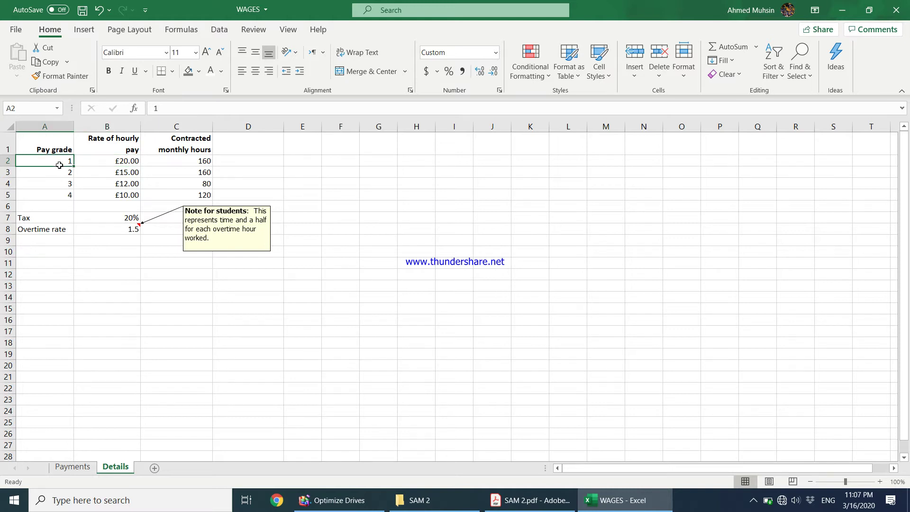
pyautogui.click(89, 162)
pyautogui.click(62, 171)
pyautogui.click(100, 171)
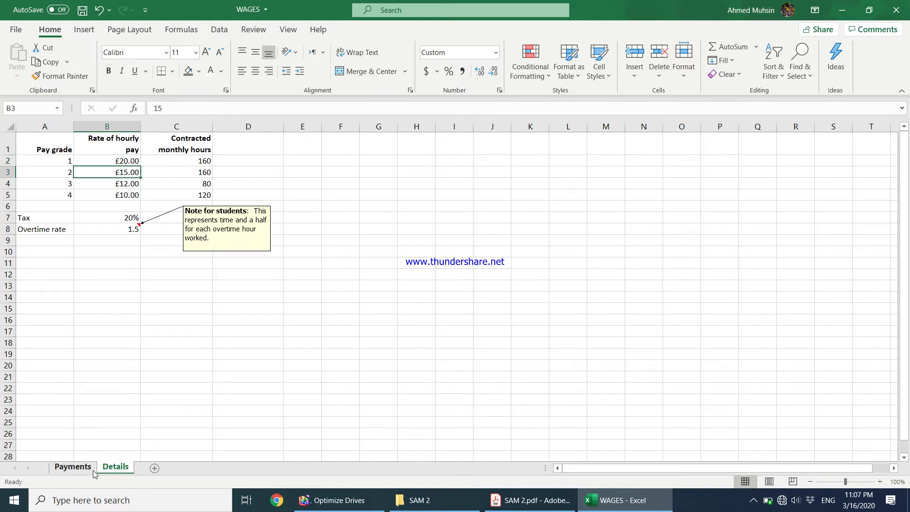
pyautogui.click(72, 466)
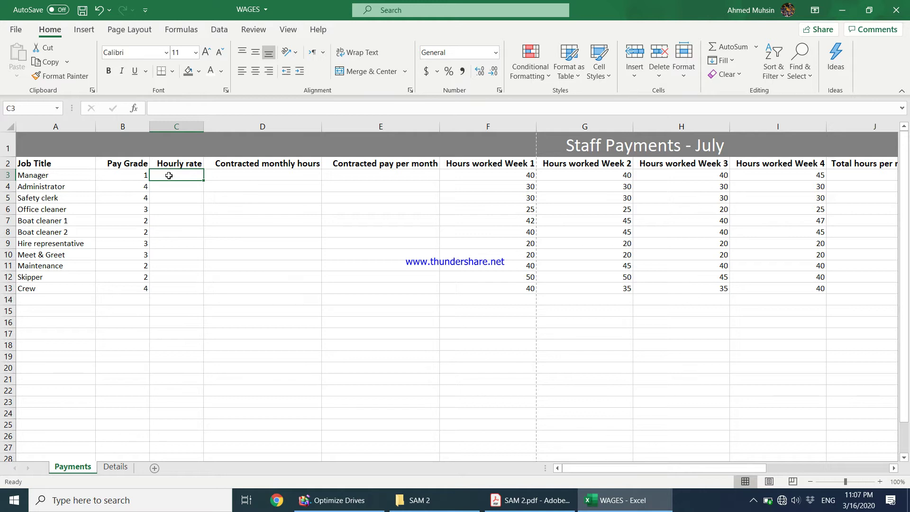
# Start a VLOOKUP function in cell C3 with the Manager's pay grade in B3 as the lookup value.
pyautogui.click(135, 108)
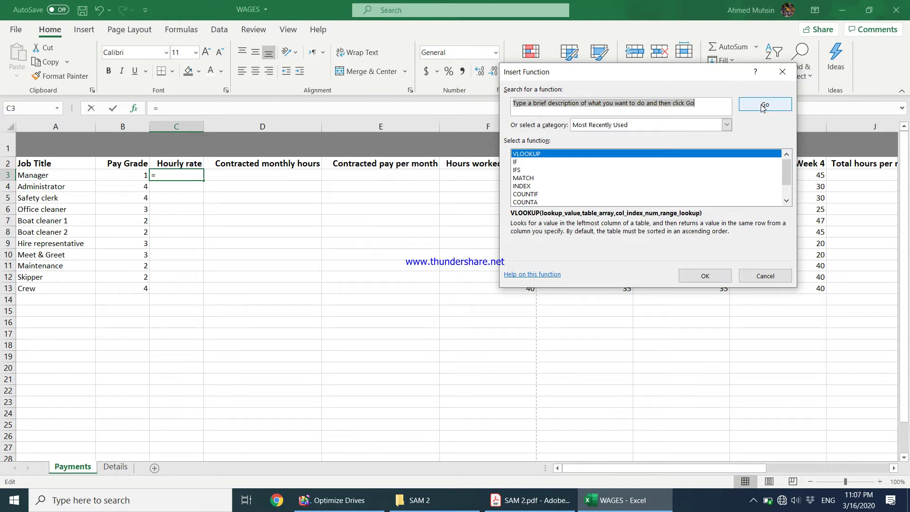
pyautogui.doubleClick(530, 157)
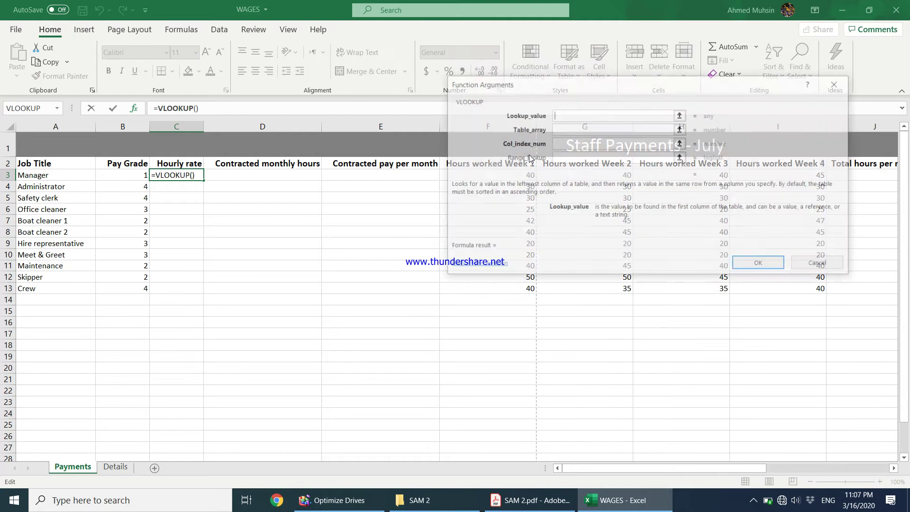
pyautogui.moveTo(550, 87); pyautogui.dragTo(468, 78)
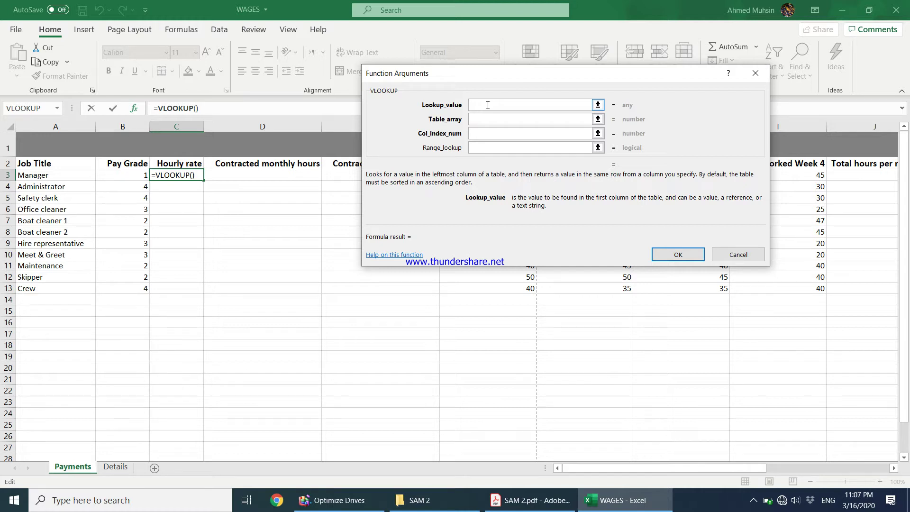
pyautogui.click(127, 175)
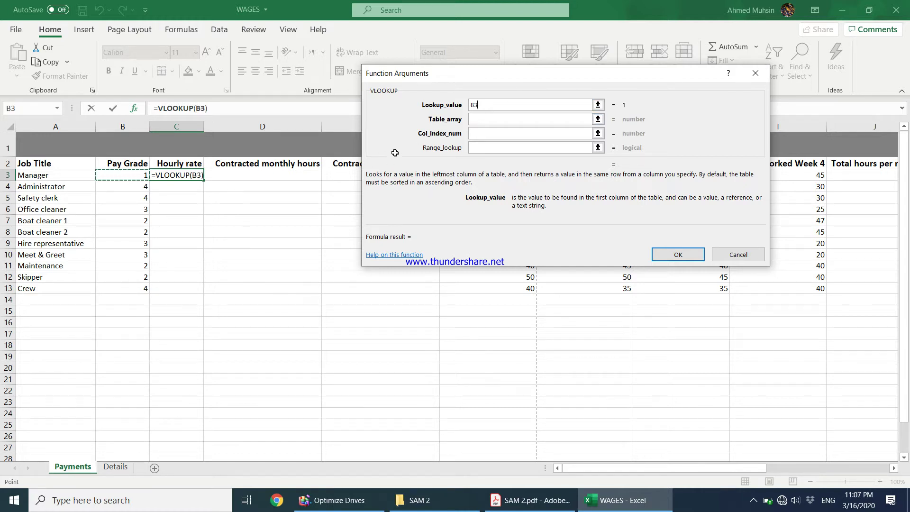
# Set the VLOOKUP table array to range A1:B5 of the Details worksheet, made absolute as Details!$A$1:$B$5.
pyautogui.click(485, 118)
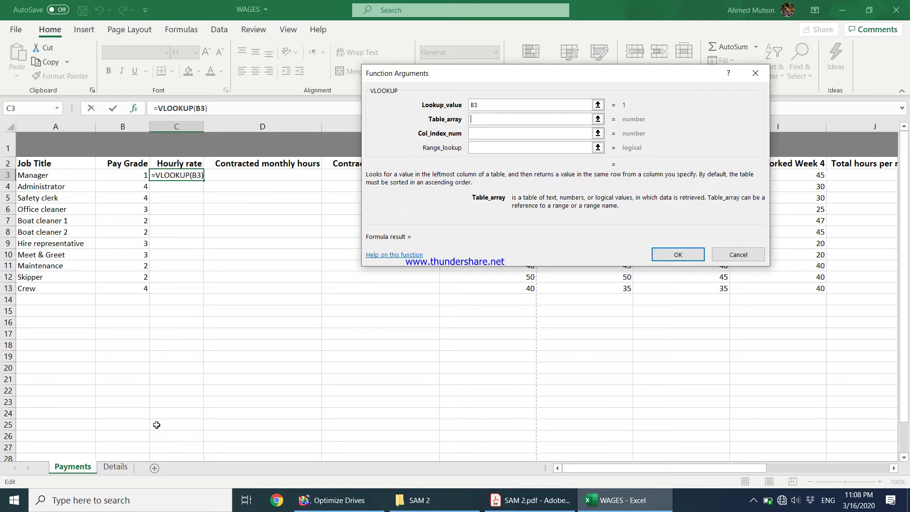
pyautogui.click(118, 469)
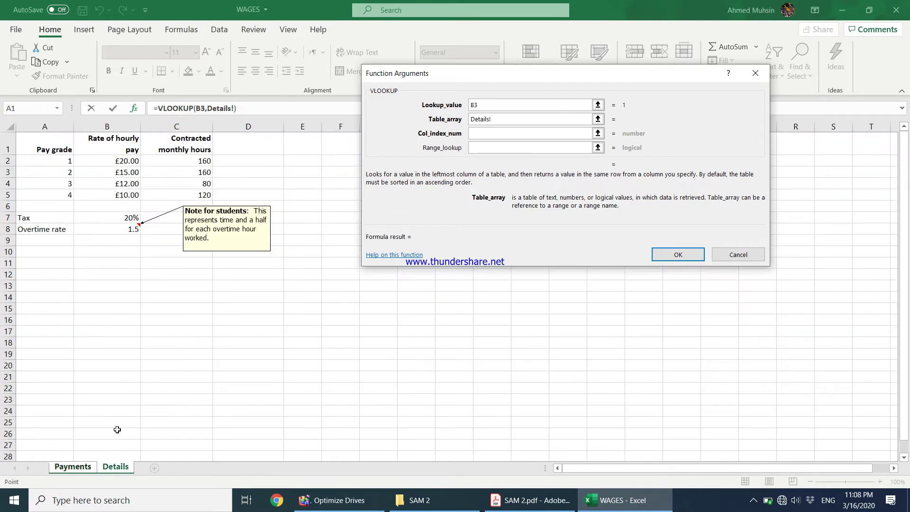
pyautogui.click(55, 139)
pyautogui.moveTo(56, 139); pyautogui.dragTo(112, 191)
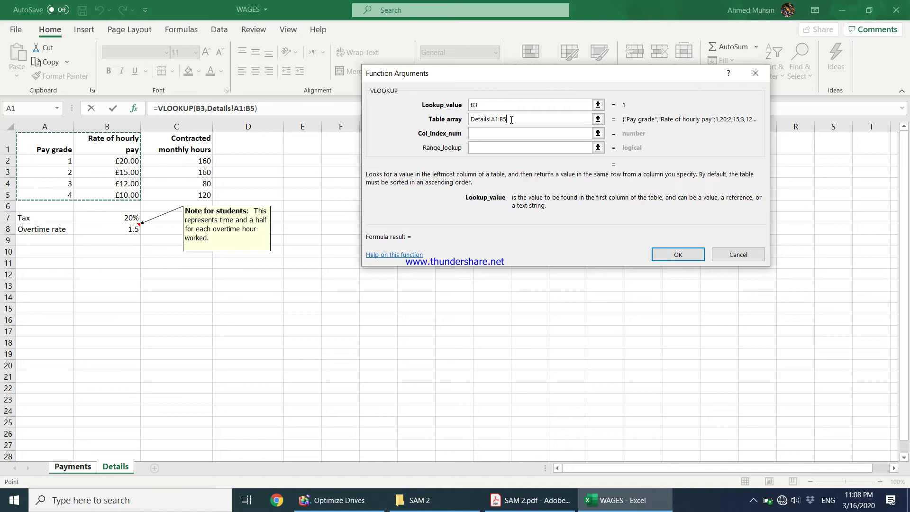
pyautogui.moveTo(492, 120); pyautogui.dragTo(504, 120)
pyautogui.click(508, 120)
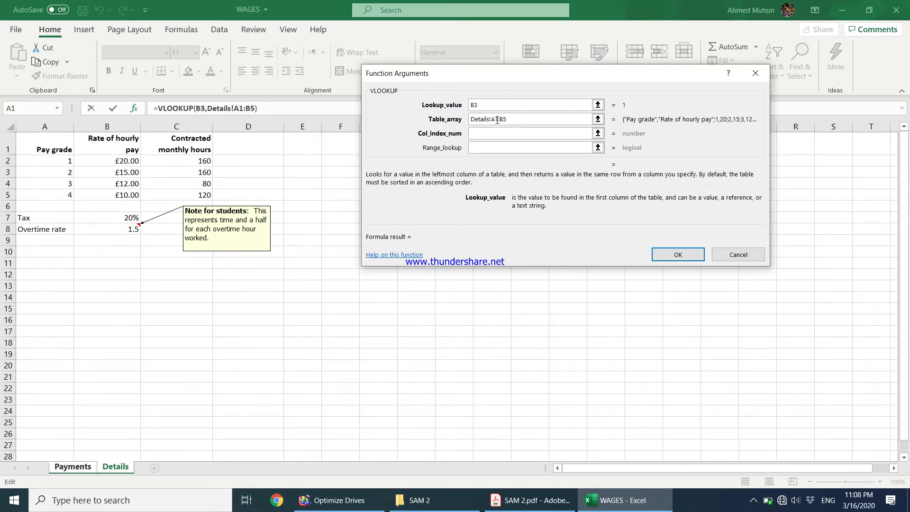
pyautogui.click(492, 119)
pyautogui.write('$A$1:$B$')
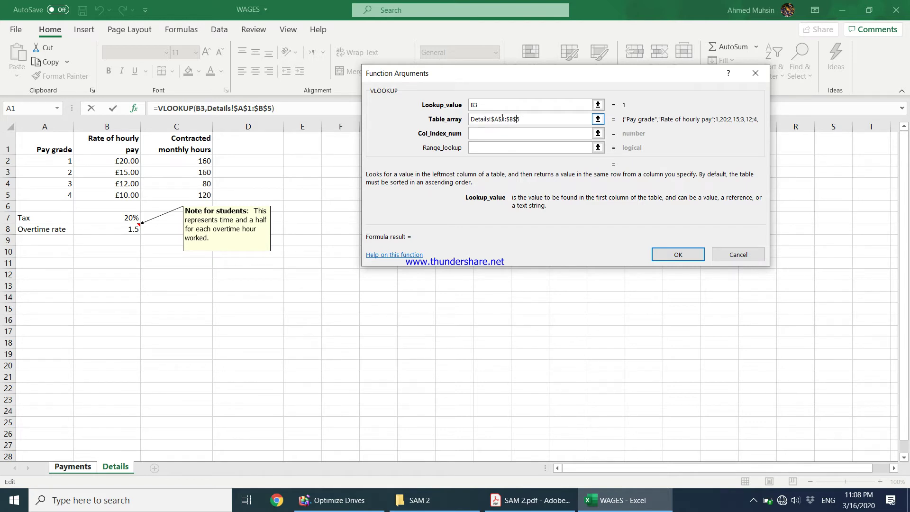
# Set the VLOOKUP column index number to 2, leave the range lookup empty, and accept the function.
pyautogui.click(501, 133)
pyautogui.click(504, 134)
pyautogui.write('2')
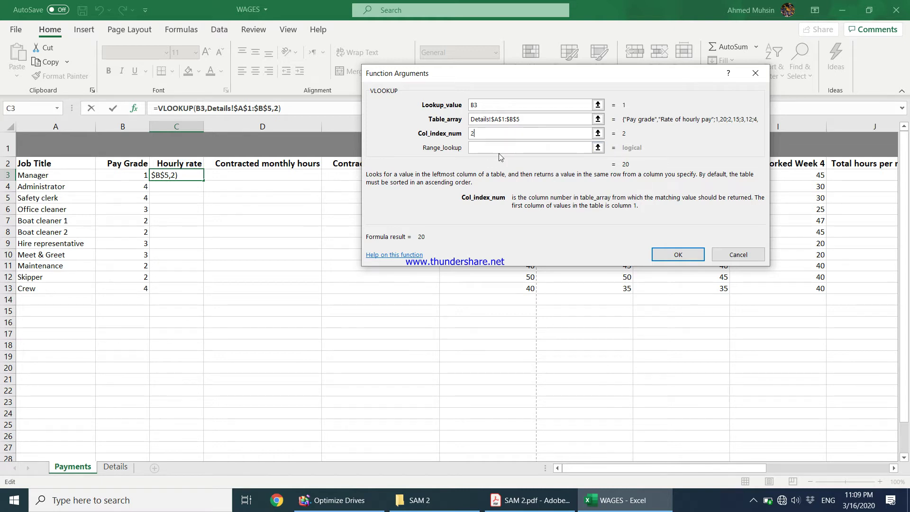
pyautogui.click(676, 255)
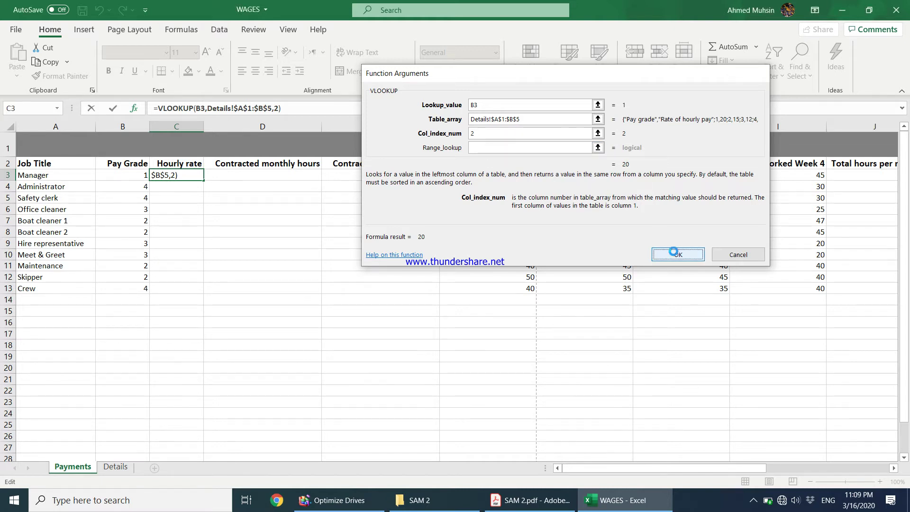
# Copy the hourly rate formula from C3 down to C13 and check the copied formula in C11.
pyautogui.click(139, 177)
pyautogui.click(183, 177)
pyautogui.moveTo(203, 180); pyautogui.dragTo(217, 295)
pyautogui.click(179, 264)
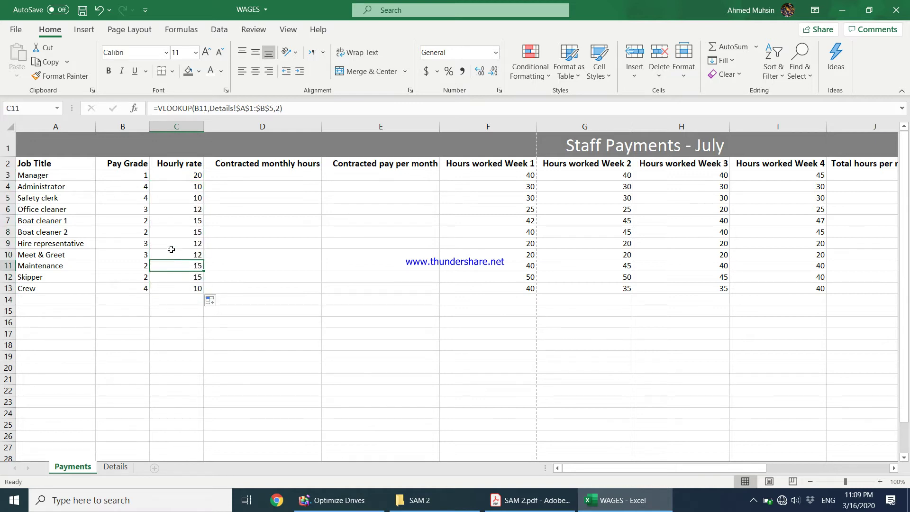
# Check the looked-up hourly rates for pay grades 3 and 4 against the rates in the Details worksheet.
pyautogui.click(160, 243)
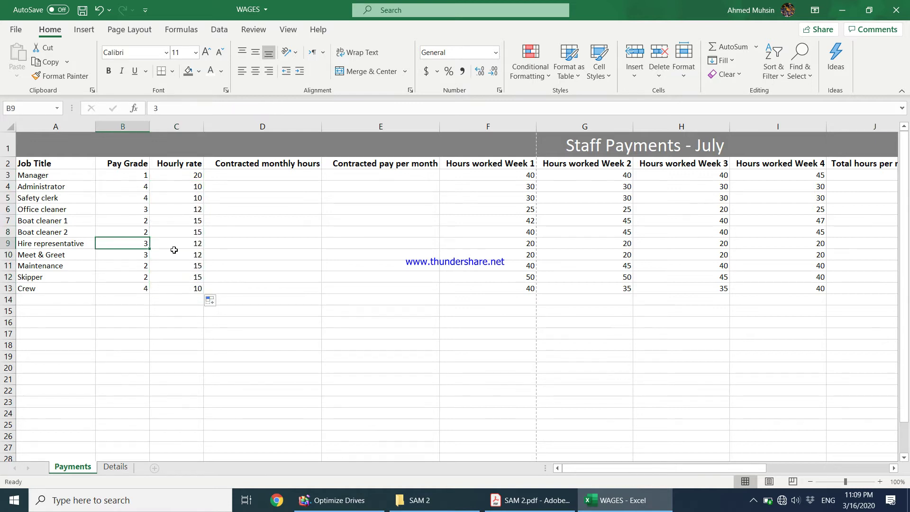
pyautogui.click(124, 468)
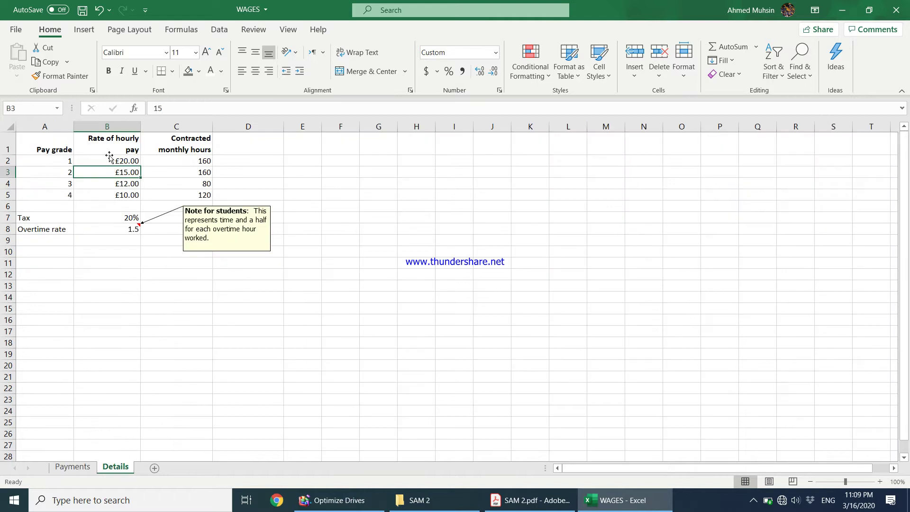
pyautogui.click(99, 184)
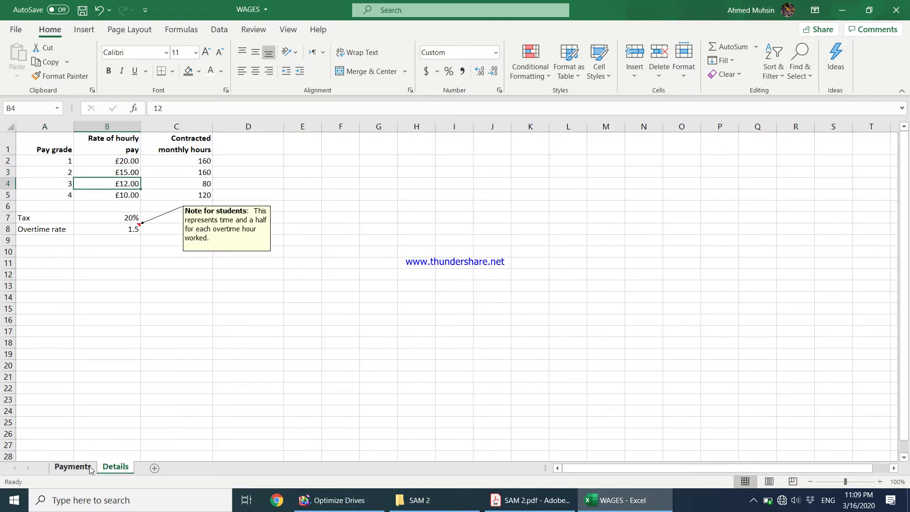
pyautogui.click(72, 466)
pyautogui.click(139, 289)
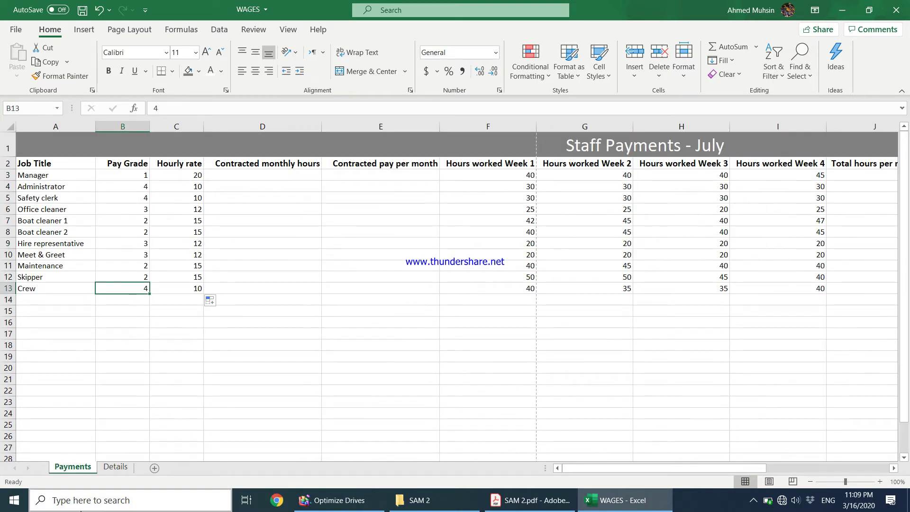
pyautogui.click(115, 467)
pyautogui.click(70, 196)
pyautogui.click(105, 192)
pyautogui.click(85, 472)
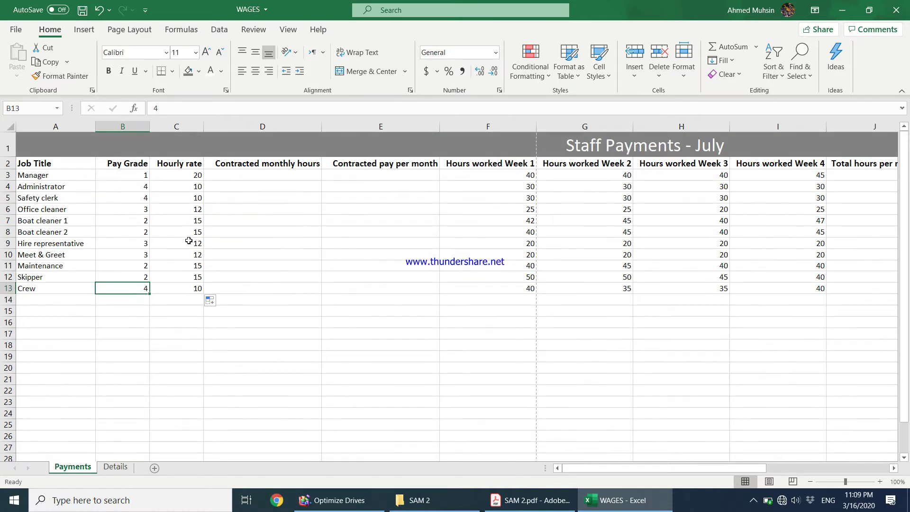
# Start a VLOOKUP function for the contracted monthly hours in D3, with the Manager's pay grade in B3 as the lookup value.
pyautogui.click(227, 177)
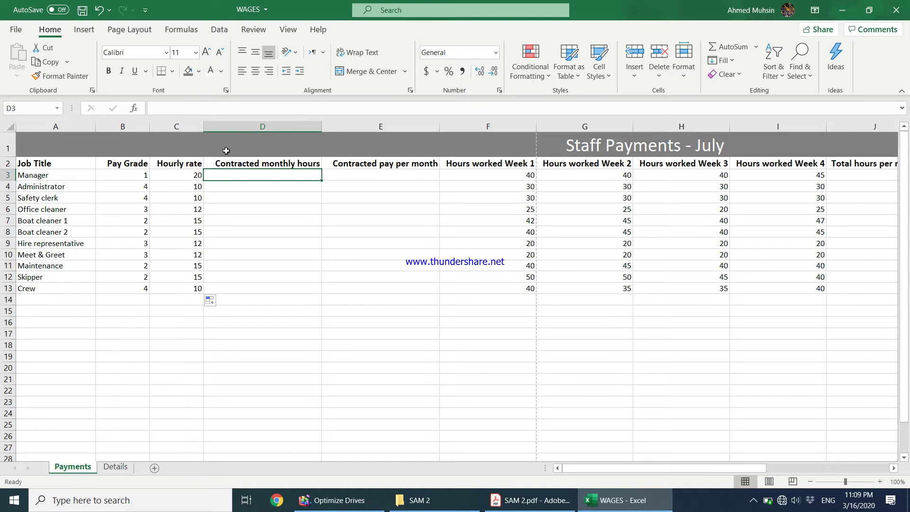
pyautogui.click(115, 467)
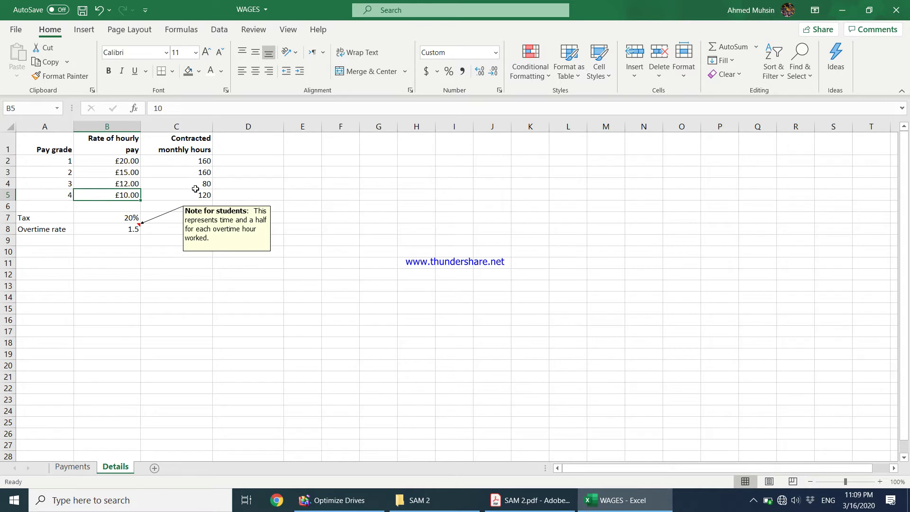
pyautogui.click(71, 468)
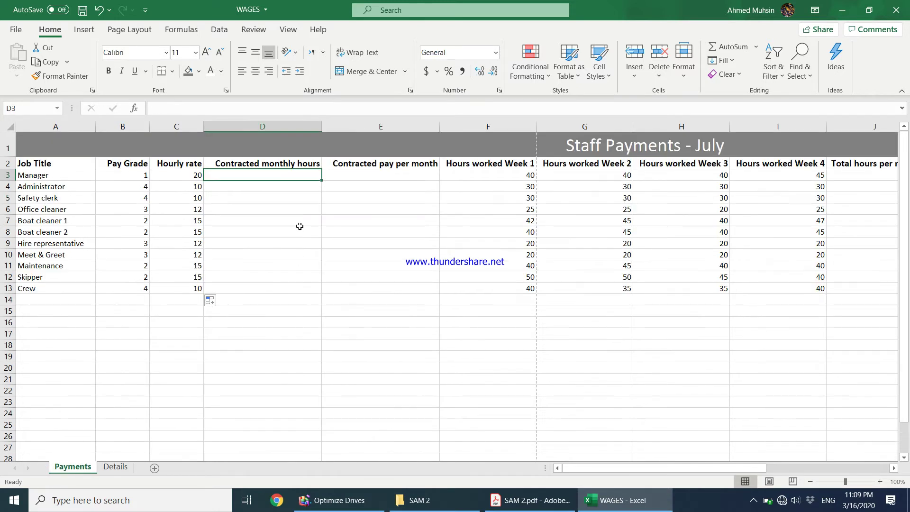
pyautogui.click(134, 108)
pyautogui.doubleClick(446, 144)
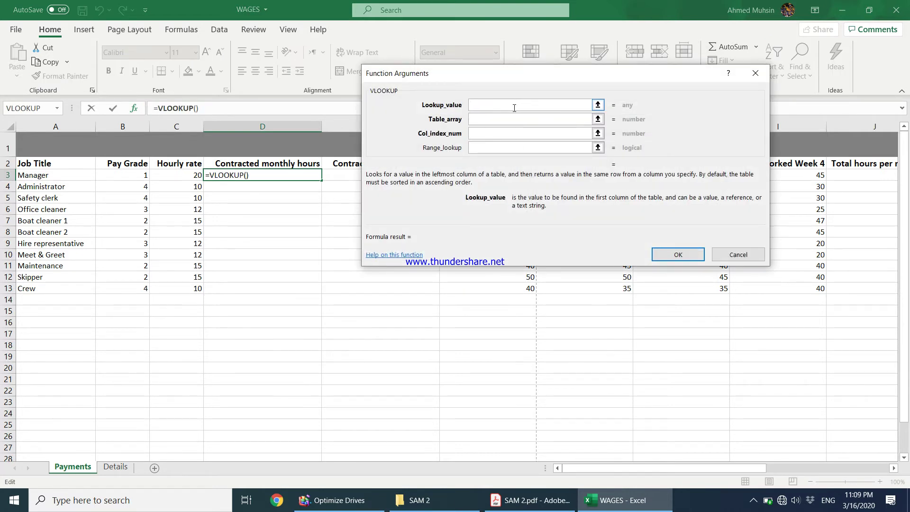
pyautogui.click(145, 175)
# Set the VLOOKUP table array to range A1:C5 of the Details worksheet, made absolute as Details!$A$1:$C$5.
pyautogui.click(512, 118)
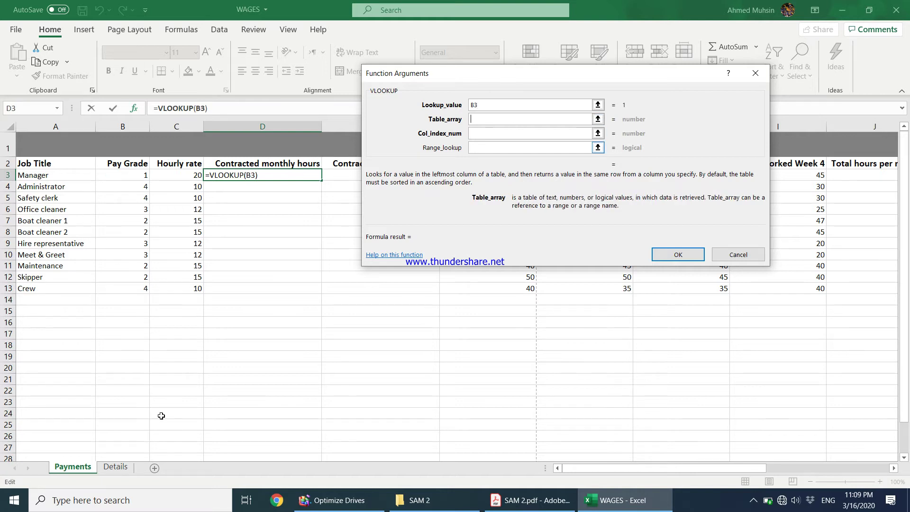
pyautogui.click(119, 466)
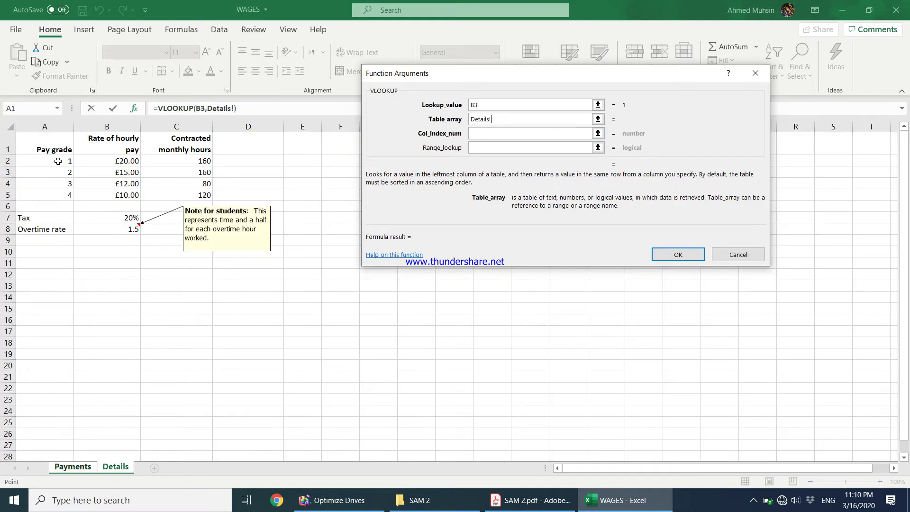
pyautogui.moveTo(55, 145); pyautogui.dragTo(181, 197)
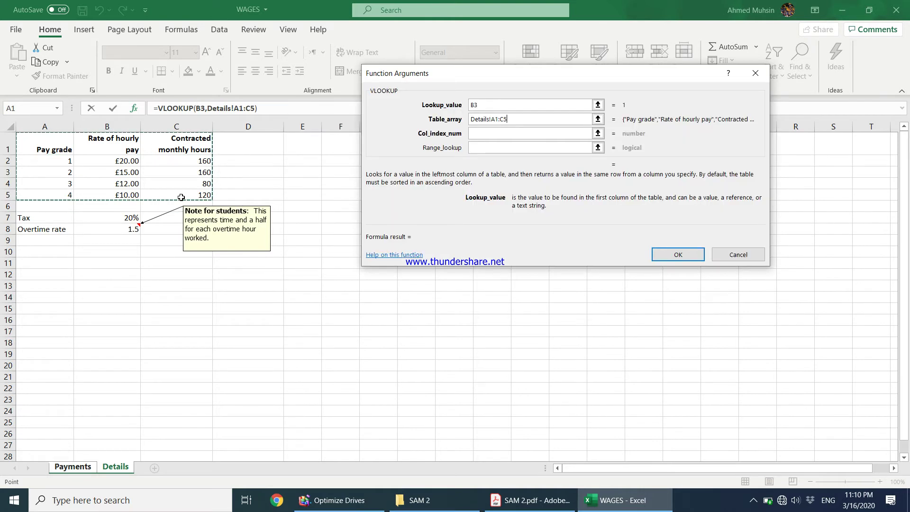
pyautogui.click(493, 119)
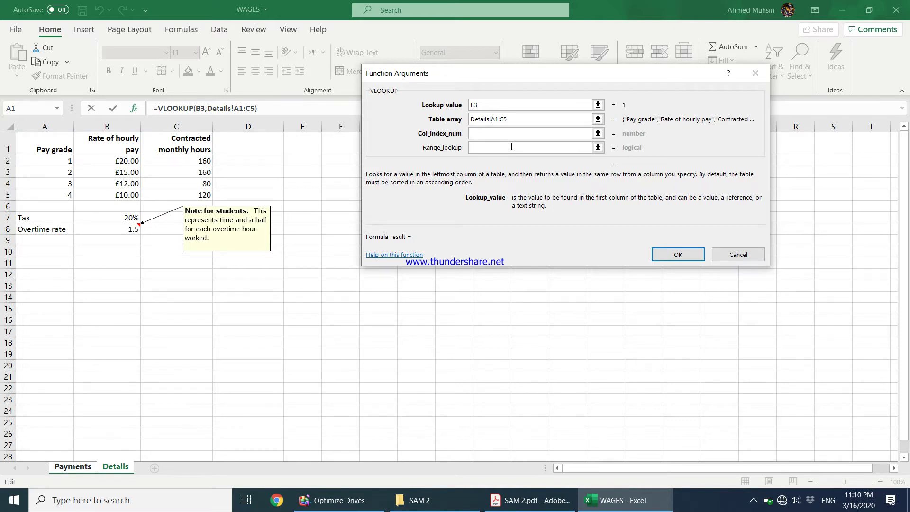
pyautogui.write('$')
pyautogui.press('Right')
pyautogui.write('$A$1:$')
# Set the VLOOKUP column index number to 3, leave the range lookup empty, and accept the function.
pyautogui.click(492, 133)
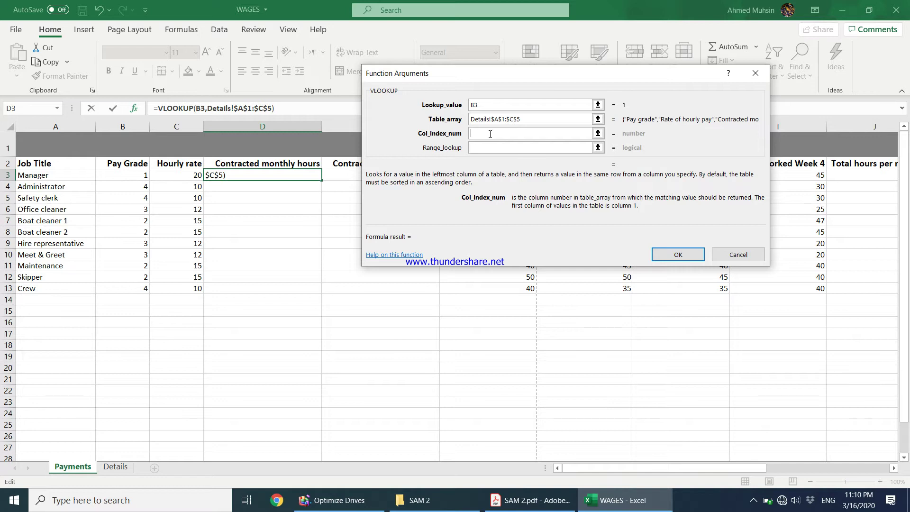
pyautogui.write('3')
pyautogui.click(490, 149)
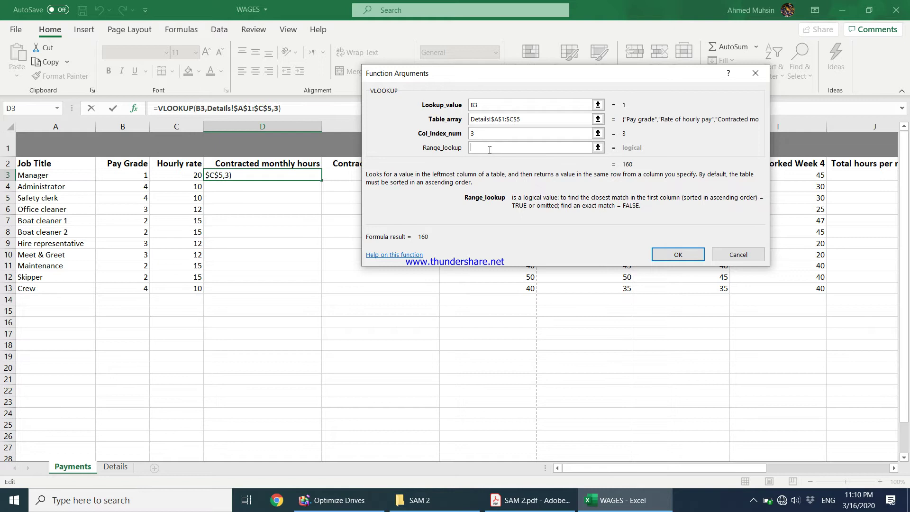
pyautogui.click(673, 254)
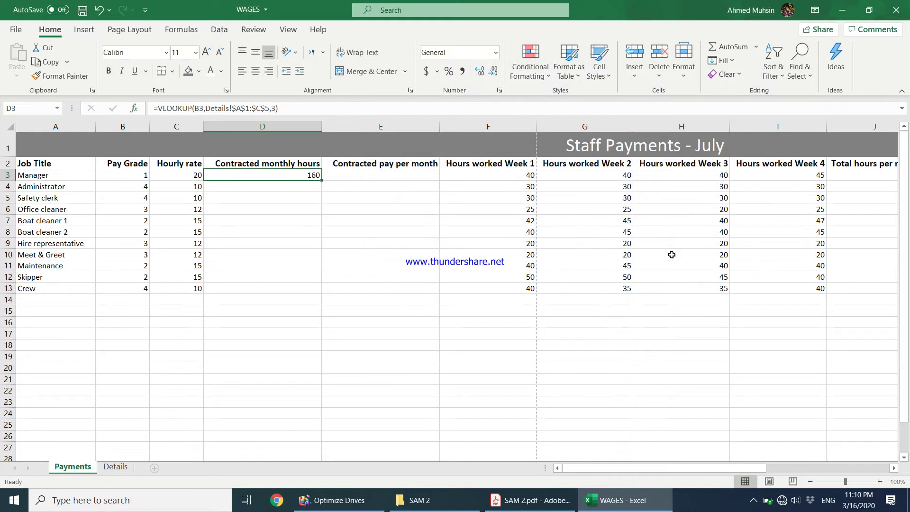
# Copy the contracted monthly hours formula from D3 down to D13 and check the copied formula in D8.
pyautogui.moveTo(321, 180); pyautogui.dragTo(323, 293)
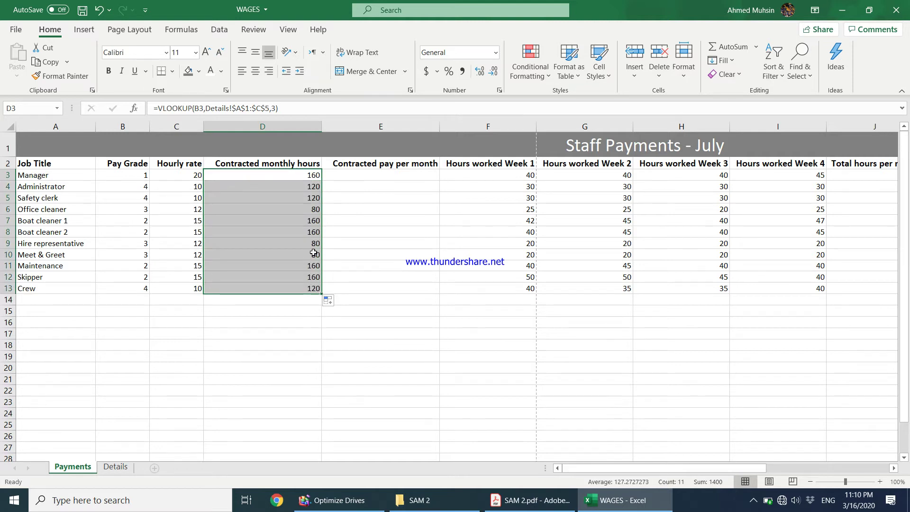
pyautogui.click(292, 233)
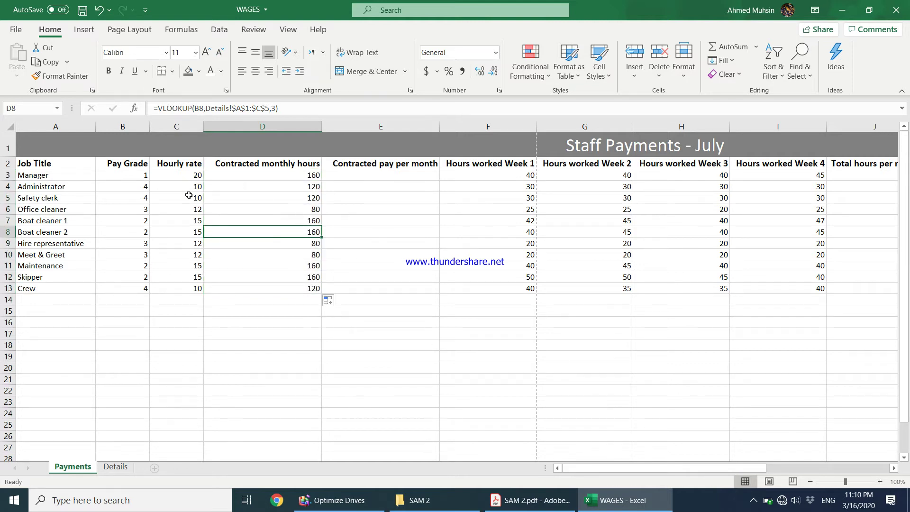
# Compare the contracted monthly hours of the Office cleaner and Administrator with the pay grade table in the Details worksheet.
pyautogui.click(141, 209)
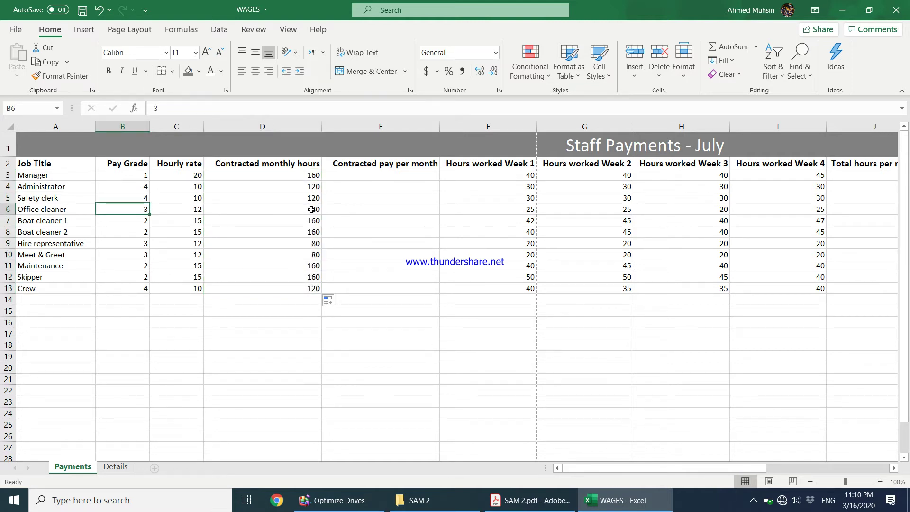
pyautogui.click(124, 467)
pyautogui.moveTo(89, 229)
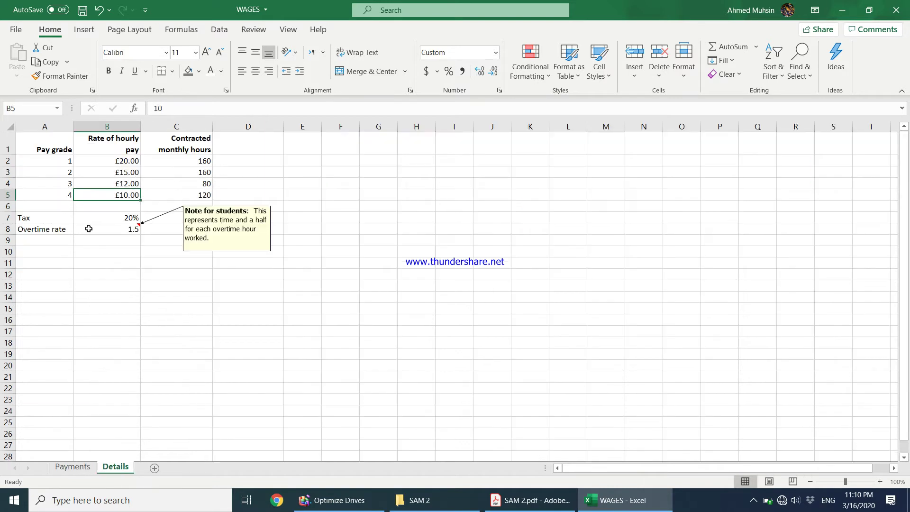
pyautogui.click(65, 181)
pyautogui.click(176, 188)
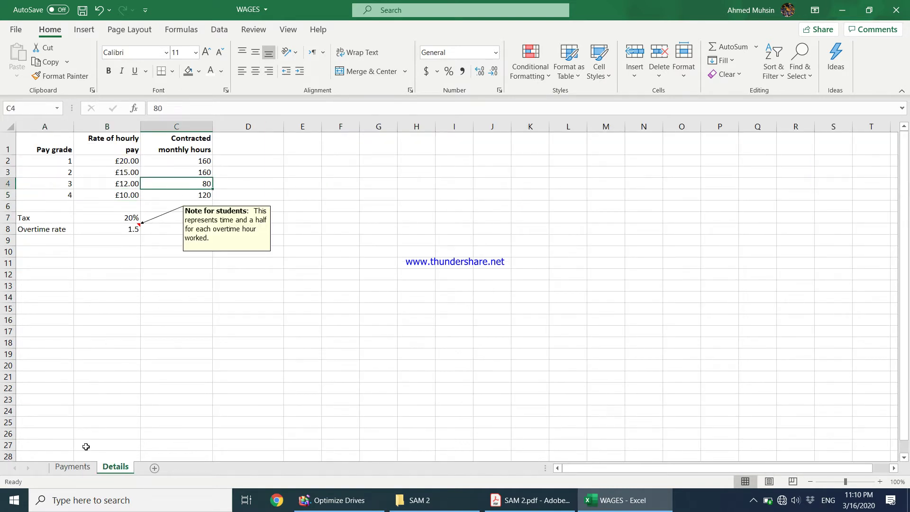
pyautogui.click(72, 467)
pyautogui.click(145, 185)
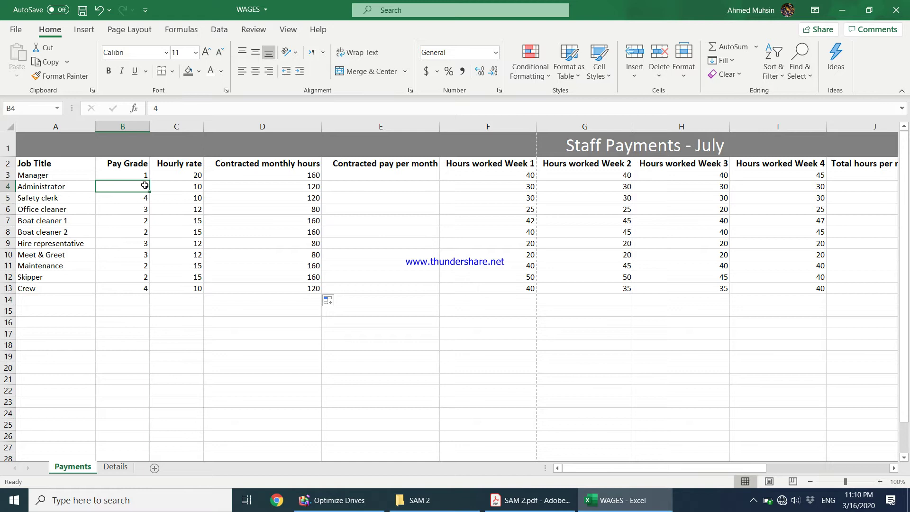
pyautogui.click(115, 467)
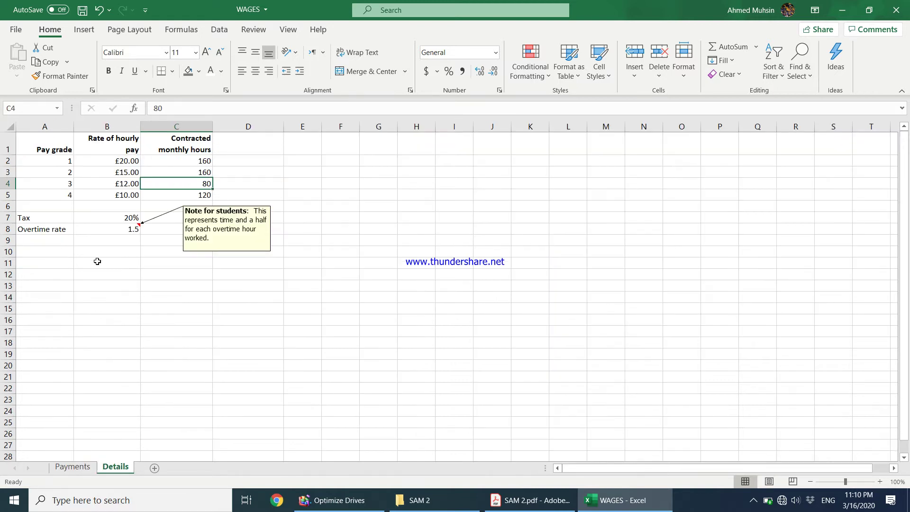
pyautogui.click(72, 467)
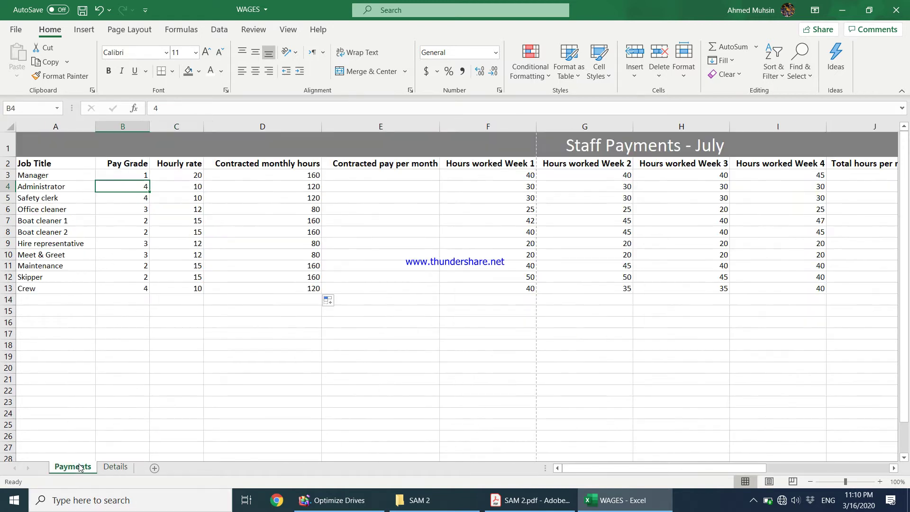
# Switch to the SAM 2 PDF in Acrobat Reader to read the Task B1b requirements, and return to the WAGES workbook.
pyautogui.click(495, 499)
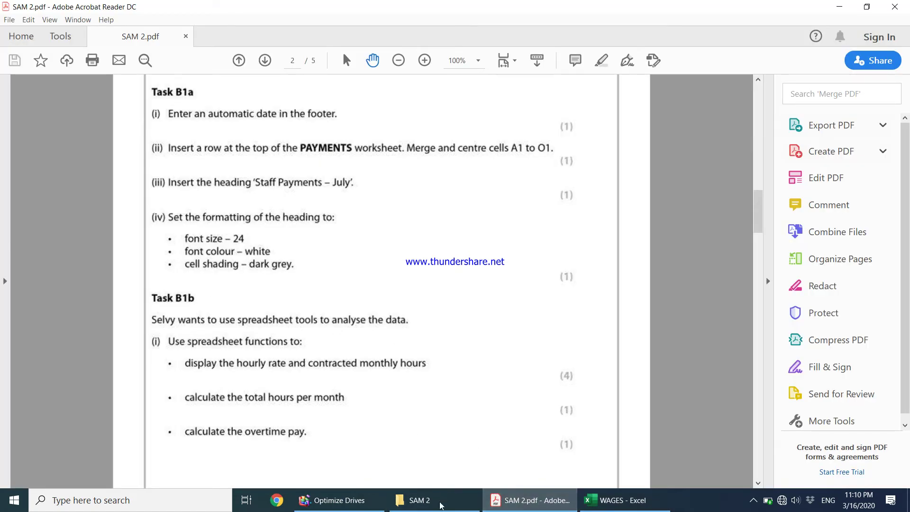
pyautogui.click(604, 510)
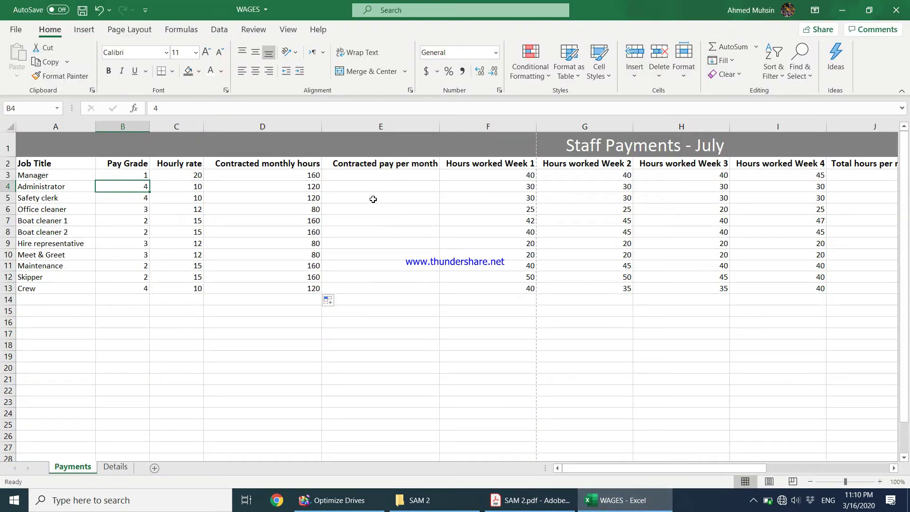
pyautogui.click(502, 500)
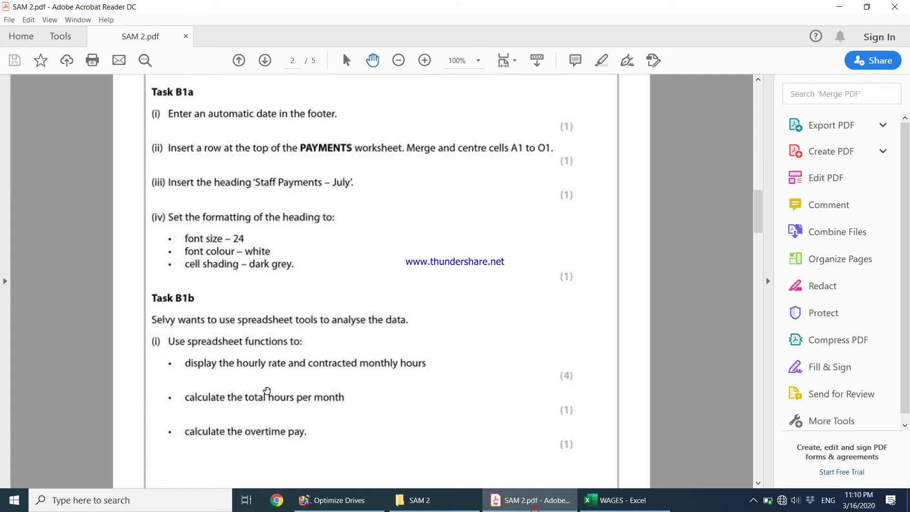
pyautogui.click(616, 500)
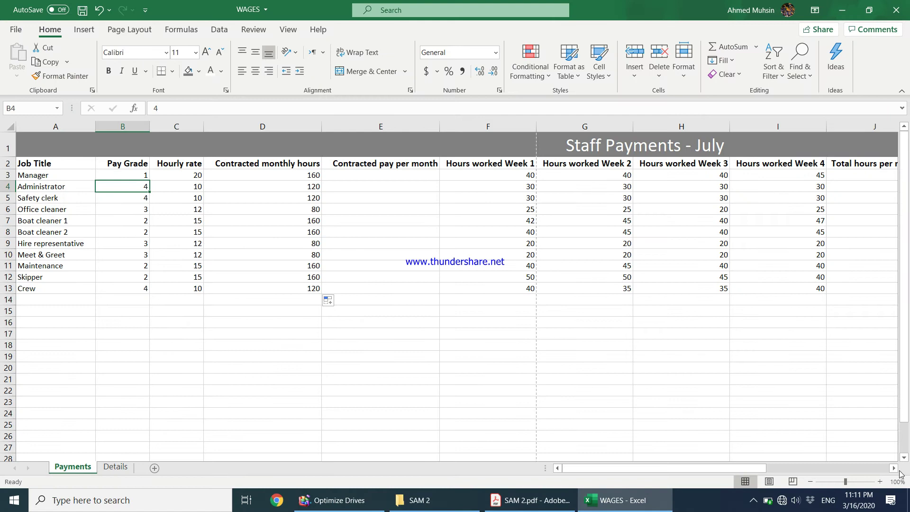
# Examine the hours worked in Weeks 1 to 4 for the Manager in the Payments worksheet.
pyautogui.click(893, 468)
pyautogui.click(893, 468)
pyautogui.click(894, 468)
pyautogui.click(893, 468)
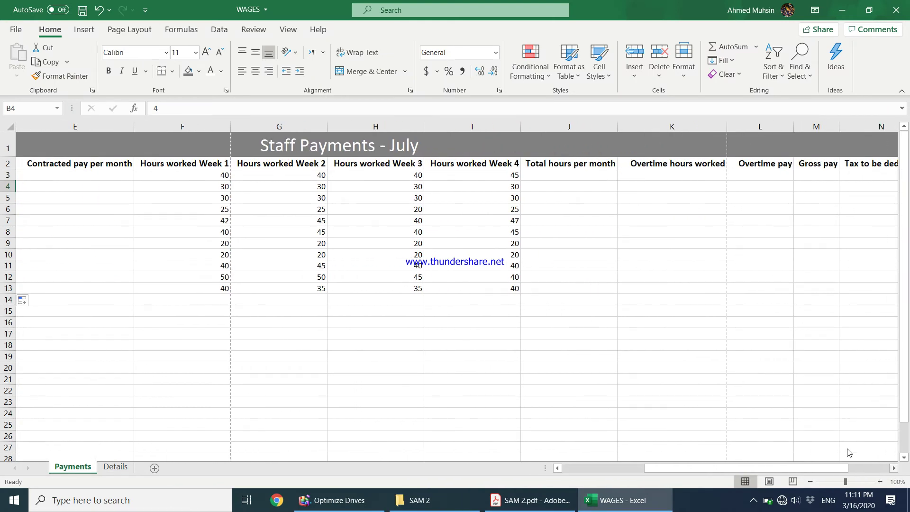
pyautogui.click(583, 176)
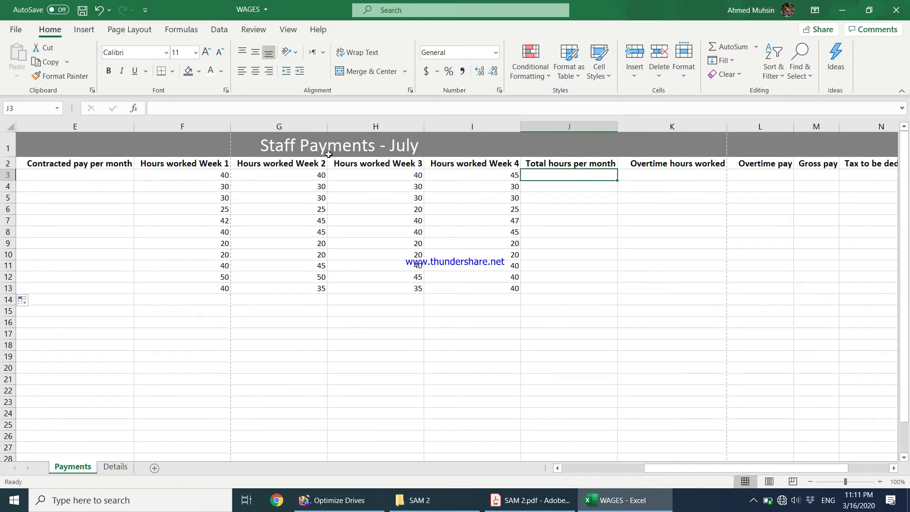
pyautogui.click(197, 176)
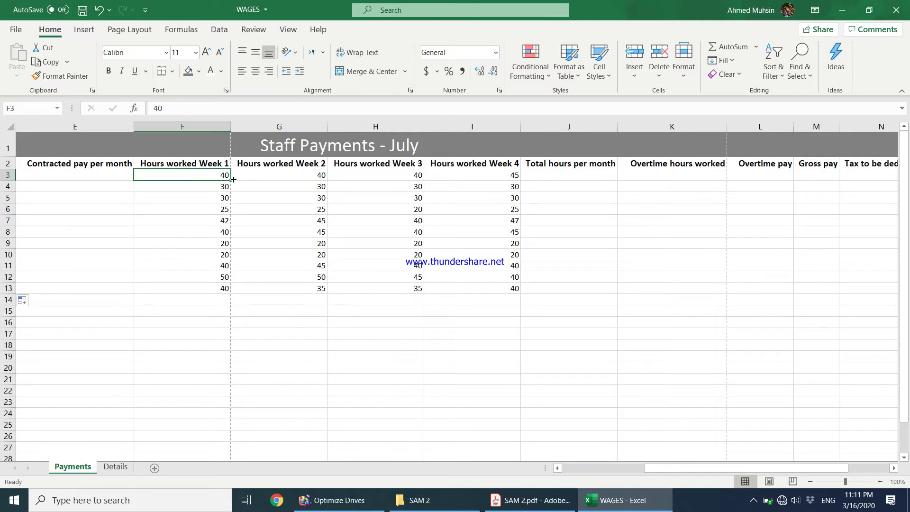
pyautogui.click(289, 179)
pyautogui.click(401, 180)
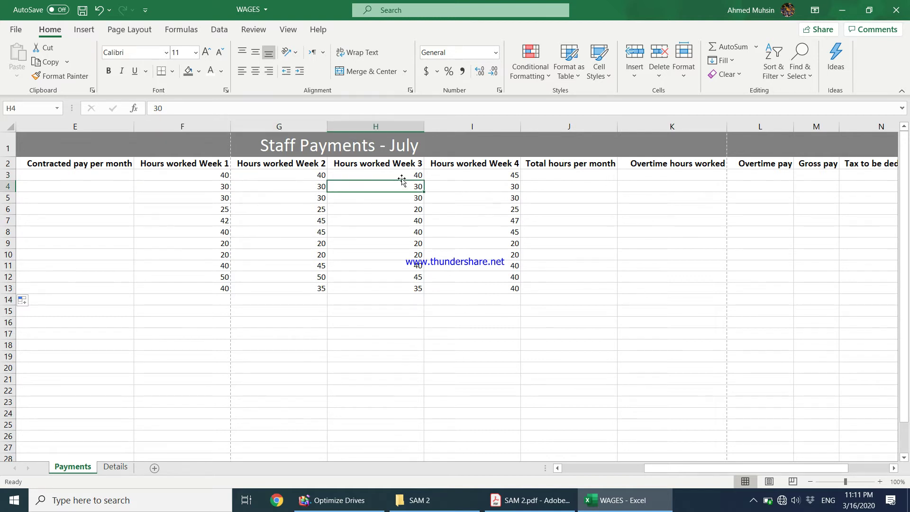
pyautogui.click(465, 174)
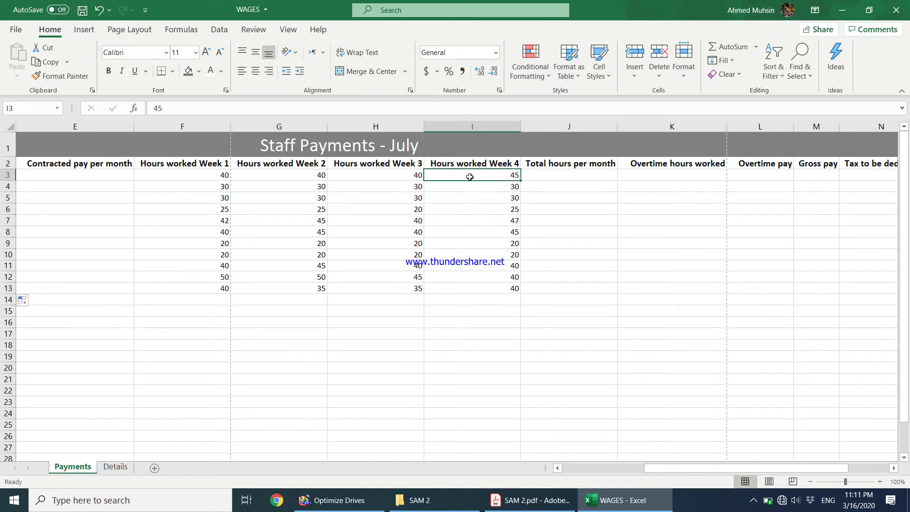
# Calculate the Manager's total hours per month in J3 with =SUM(F3:I3) and copy the formula down to J13.
pyautogui.click(572, 174)
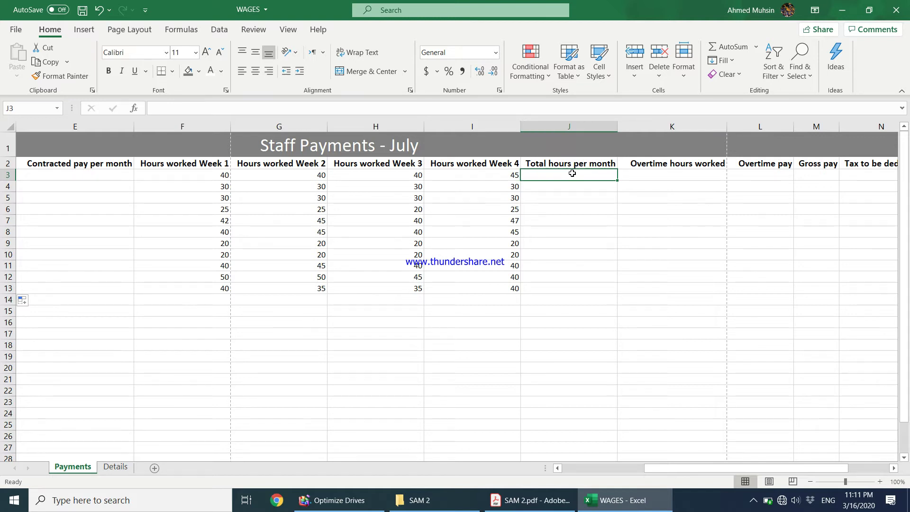
pyautogui.write('=sum(')
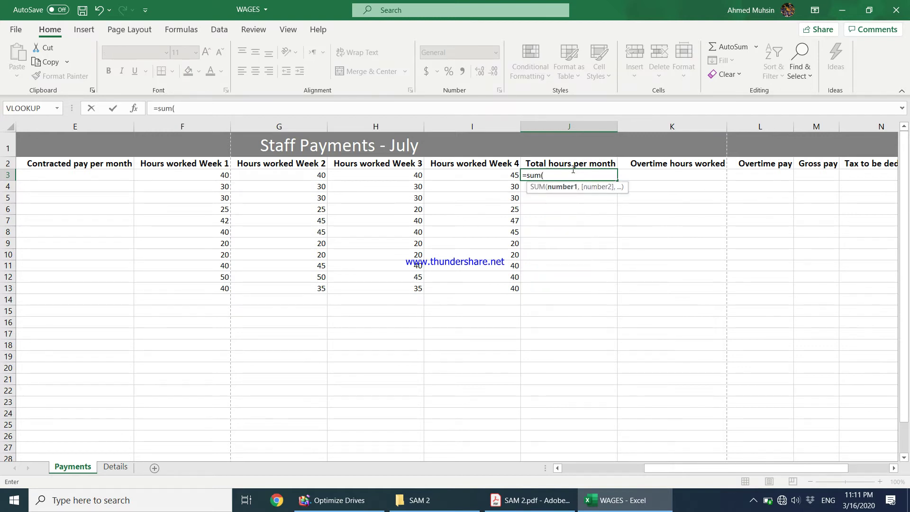
pyautogui.click(211, 176)
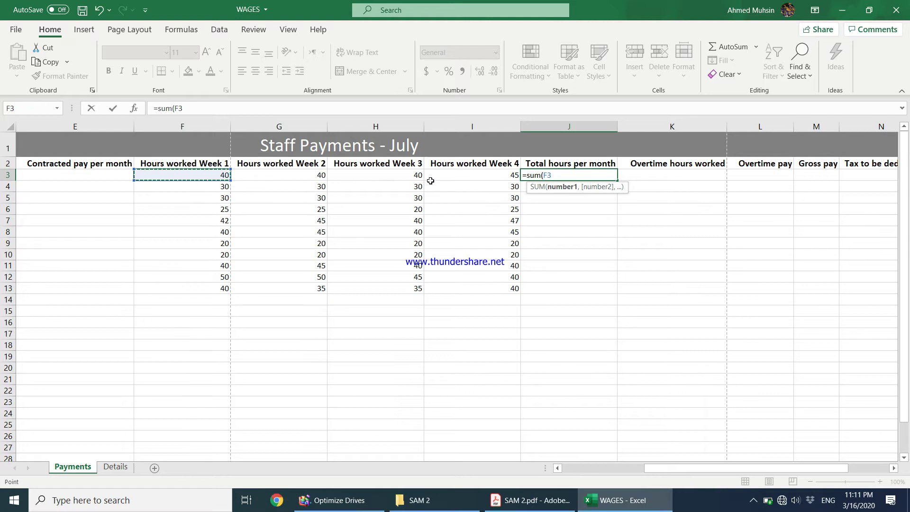
pyautogui.keyDown('shift'); pyautogui.click(466, 175); pyautogui.keyUp('shift')
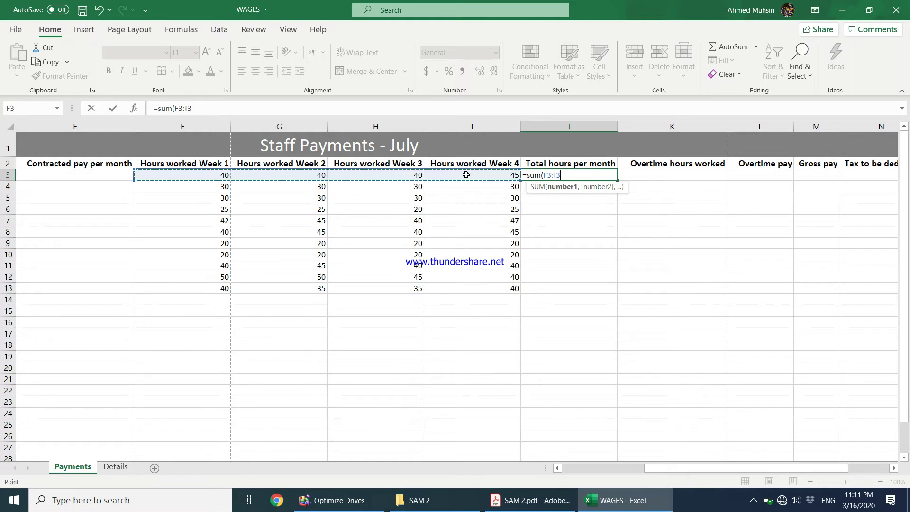
pyautogui.write(')')
pyautogui.press('Return')
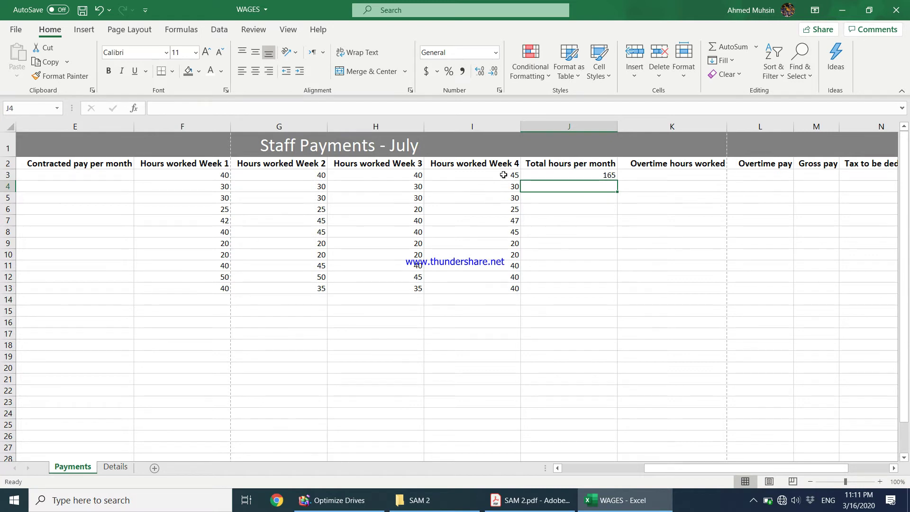
pyautogui.click(604, 175)
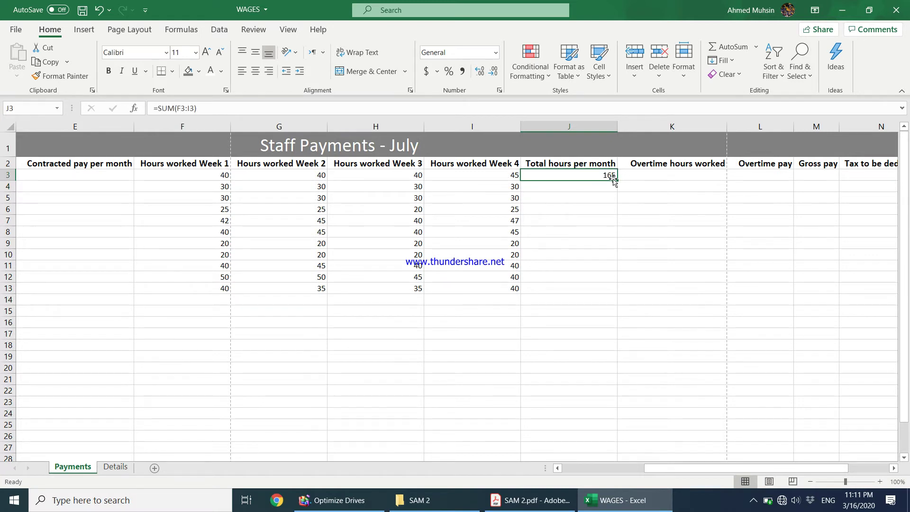
pyautogui.moveTo(615, 179); pyautogui.dragTo(610, 294)
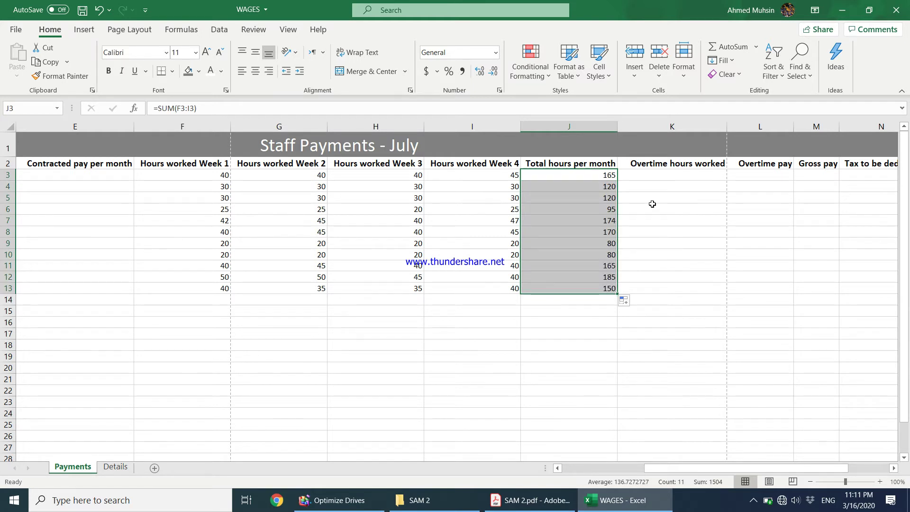
# Switch to the SAM 2 PDF in Acrobat Reader to read the overtime pay requirement, and return to the WAGES workbook.
pyautogui.click(646, 177)
pyautogui.click(514, 502)
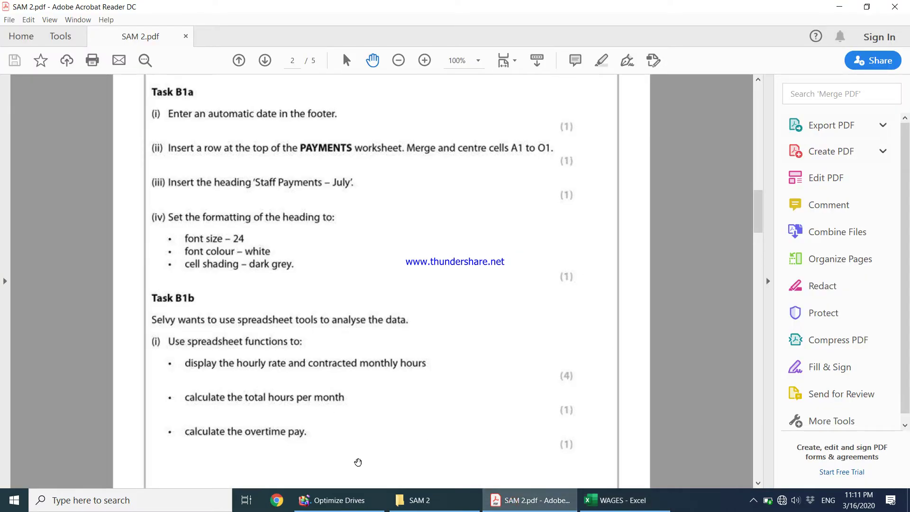
pyautogui.click(625, 500)
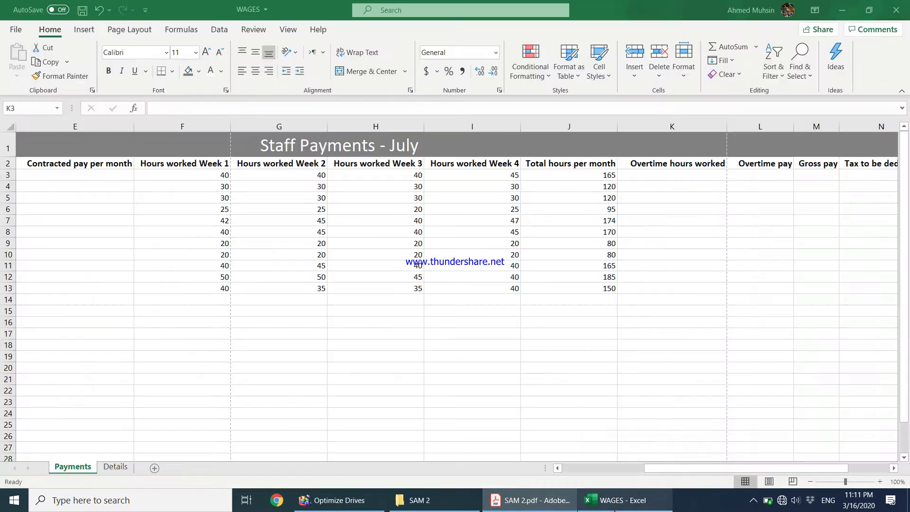
# Examine the overtime columns alongside the contracted monthly hours and total hours per month in the Manager row.
pyautogui.click(749, 176)
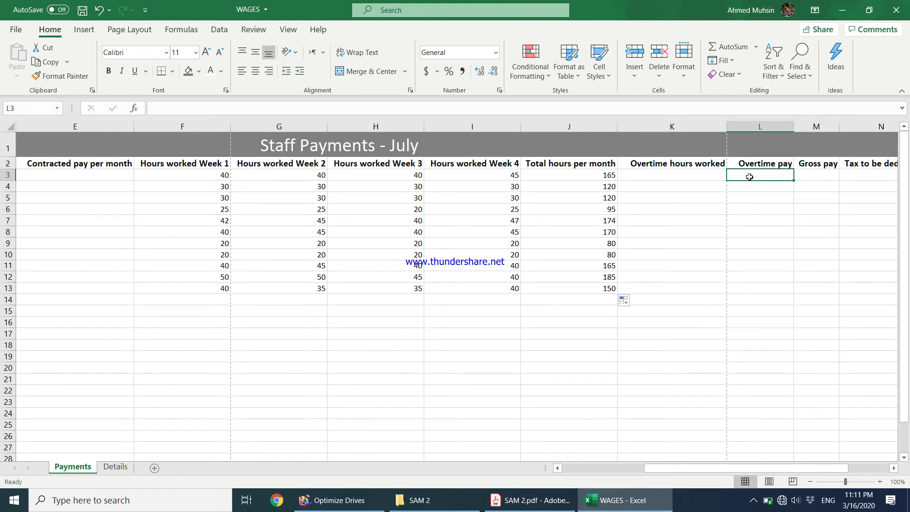
pyautogui.click(810, 481)
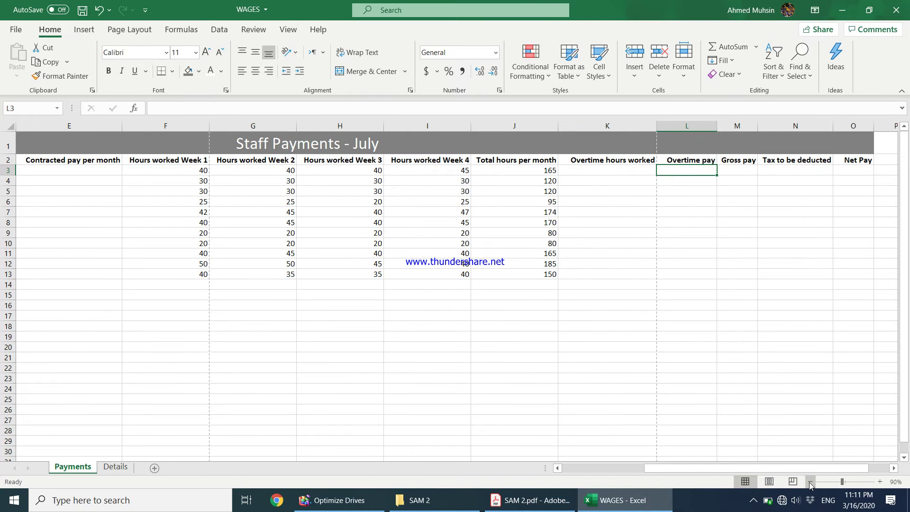
pyautogui.moveTo(792, 470); pyautogui.dragTo(774, 453)
pyautogui.click(717, 169)
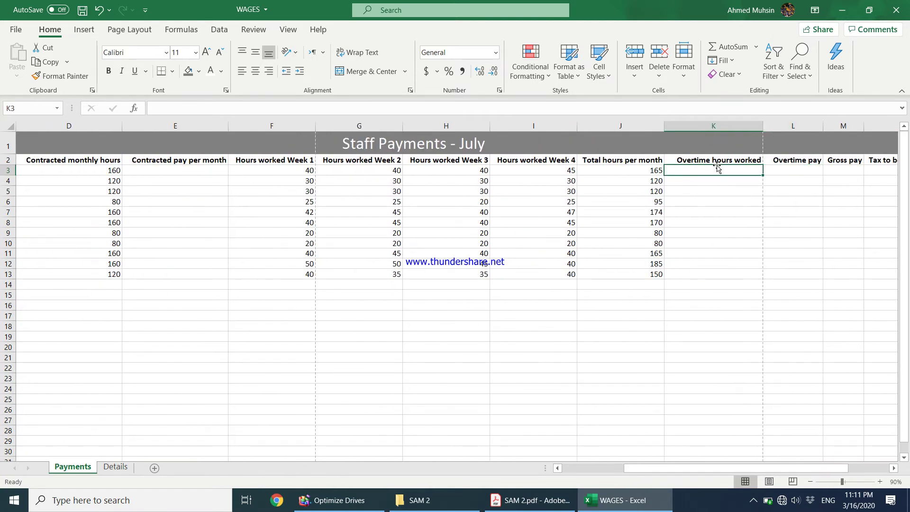
pyautogui.click(780, 169)
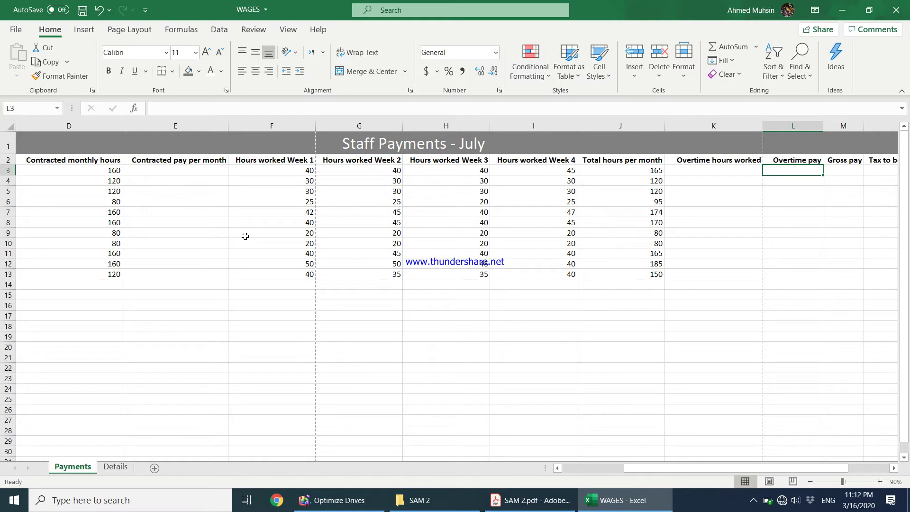
pyautogui.click(103, 171)
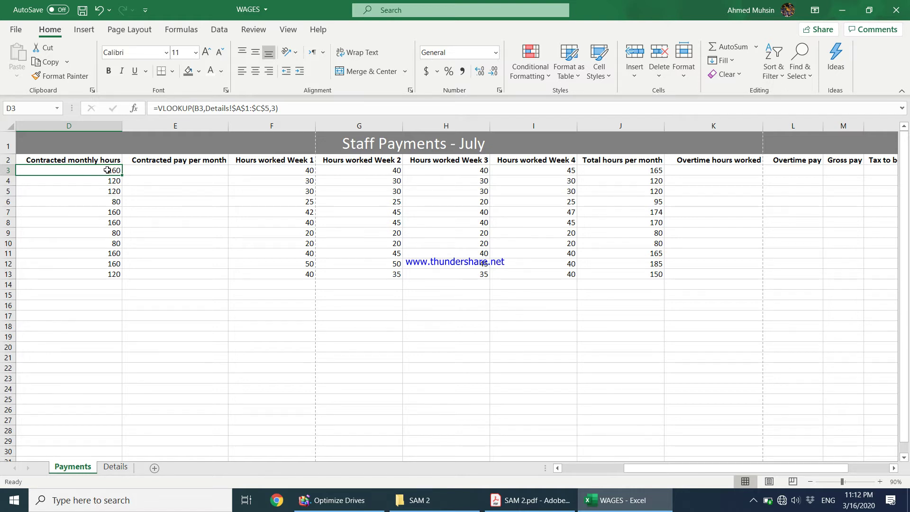
pyautogui.click(631, 172)
# Calculate the Manager's overtime hours worked in K3 with =J3-D3 and copy the formula down to K13.
pyautogui.click(705, 170)
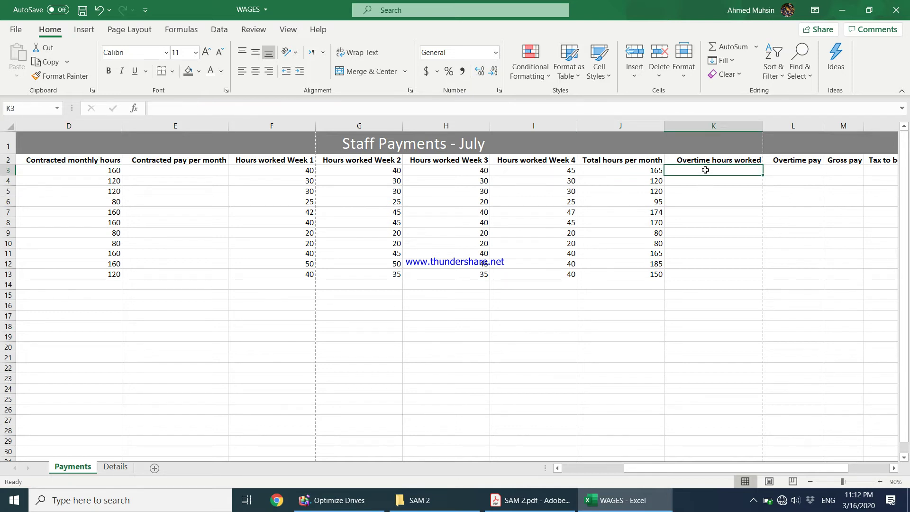
pyautogui.write('=')
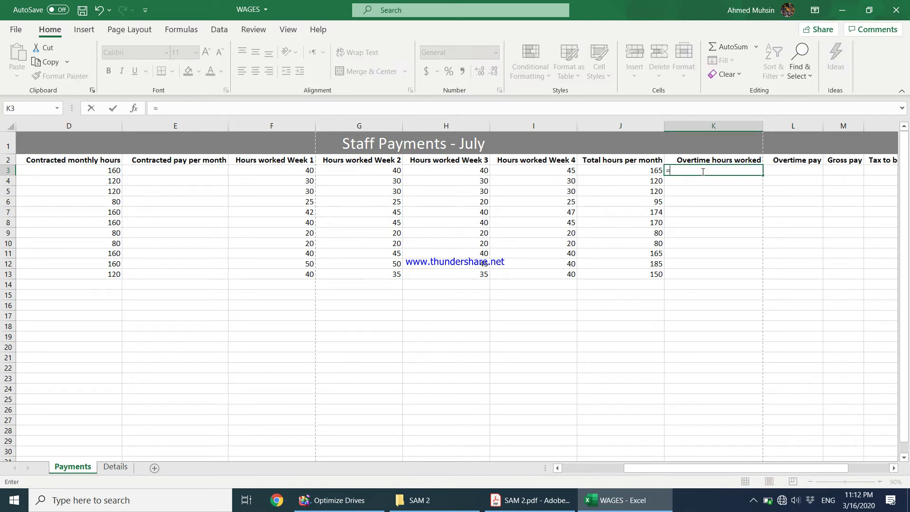
pyautogui.click(645, 171)
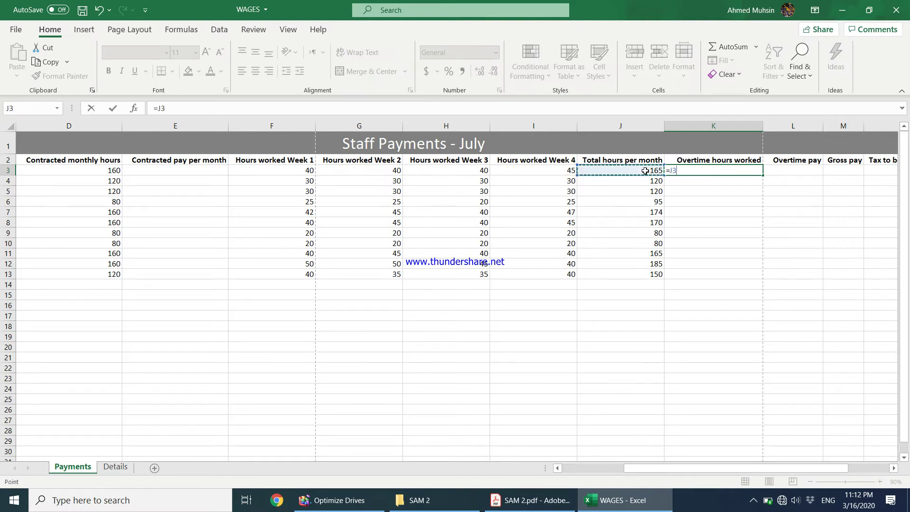
pyautogui.write('-')
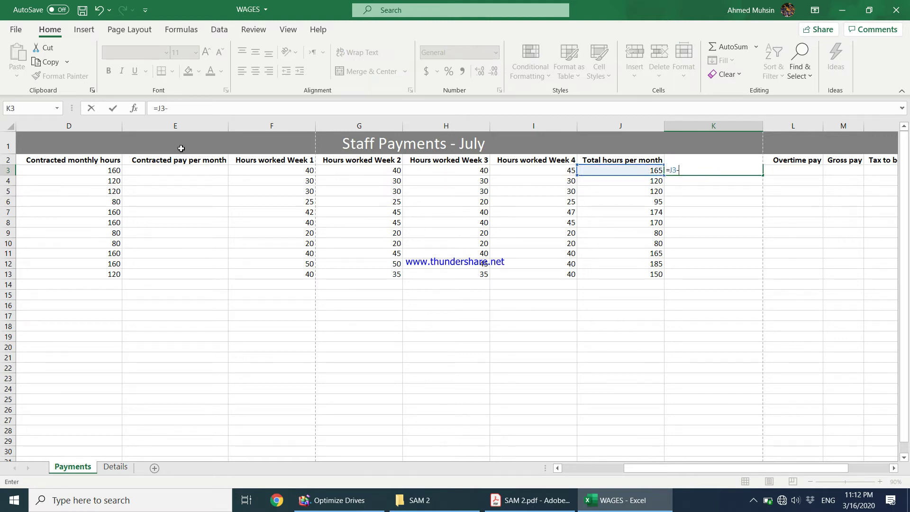
pyautogui.click(90, 170)
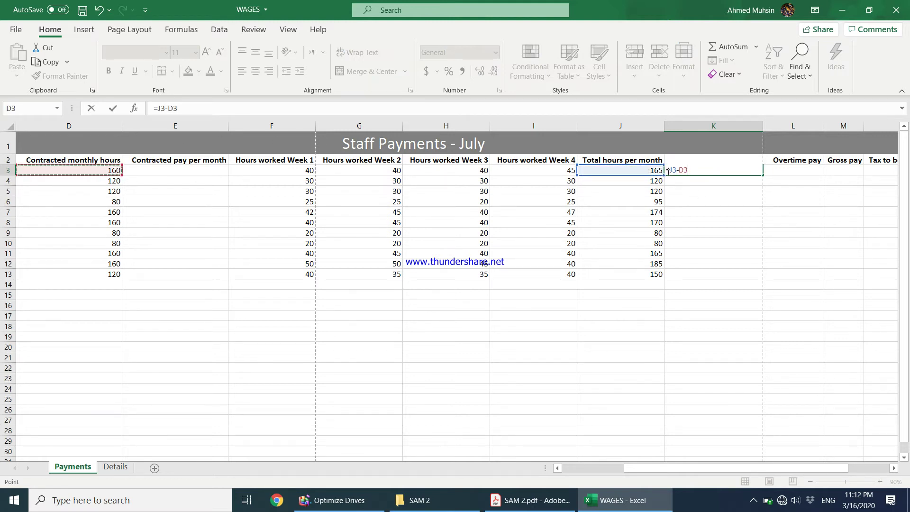
pyautogui.press('Return')
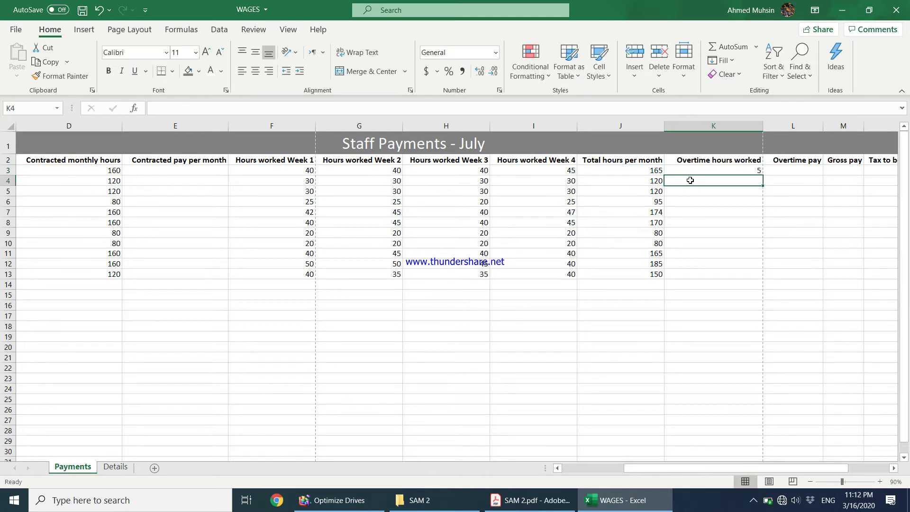
pyautogui.click(695, 172)
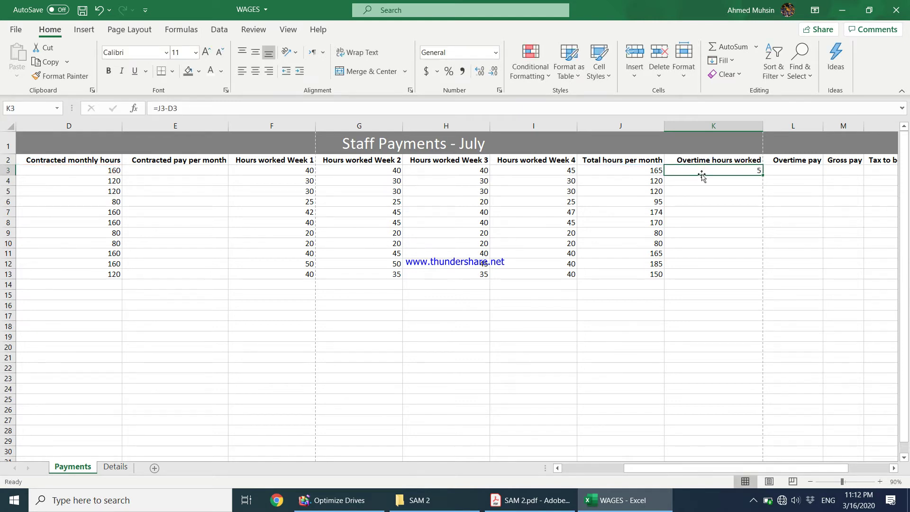
pyautogui.moveTo(762, 176); pyautogui.dragTo(757, 280)
# Check the copied overtime hours formulas in cells K4 to K7.
pyautogui.click(744, 211)
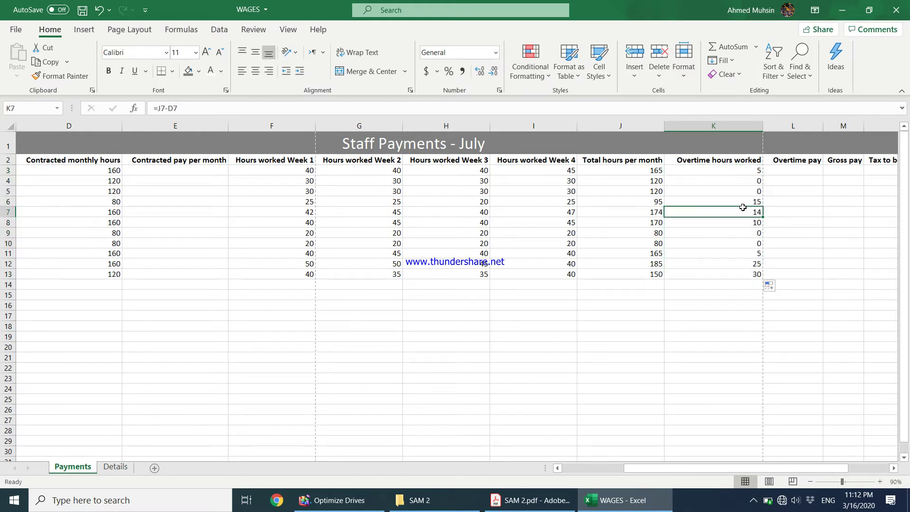
pyautogui.click(745, 180)
pyautogui.click(747, 191)
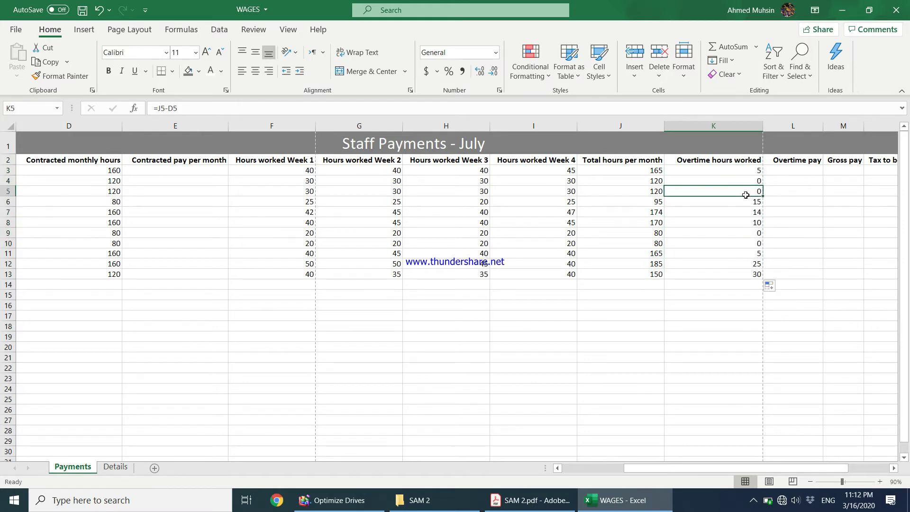
pyautogui.click(745, 181)
pyautogui.click(747, 191)
pyautogui.click(747, 200)
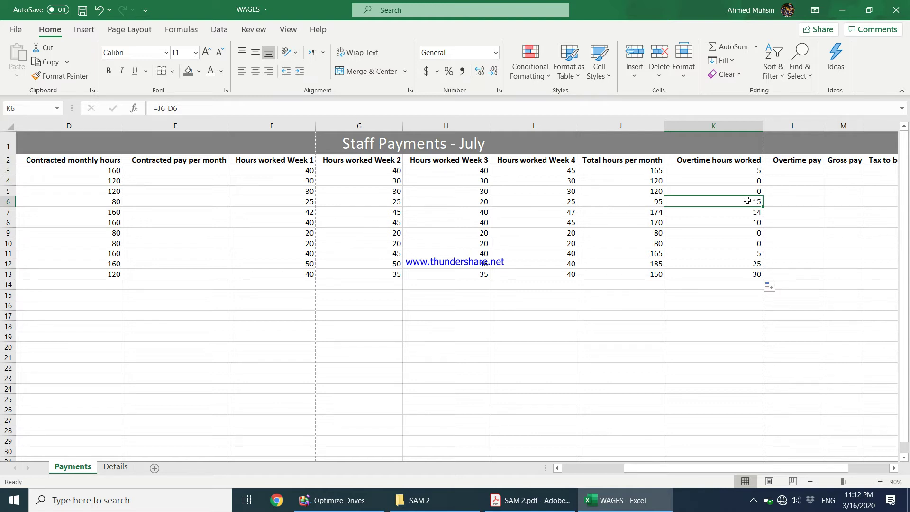
# Check the overtime rate in B8 of the Details worksheet, and return to the Payments worksheet with the hourly rate and overtime pay columns in view.
pyautogui.click(793, 172)
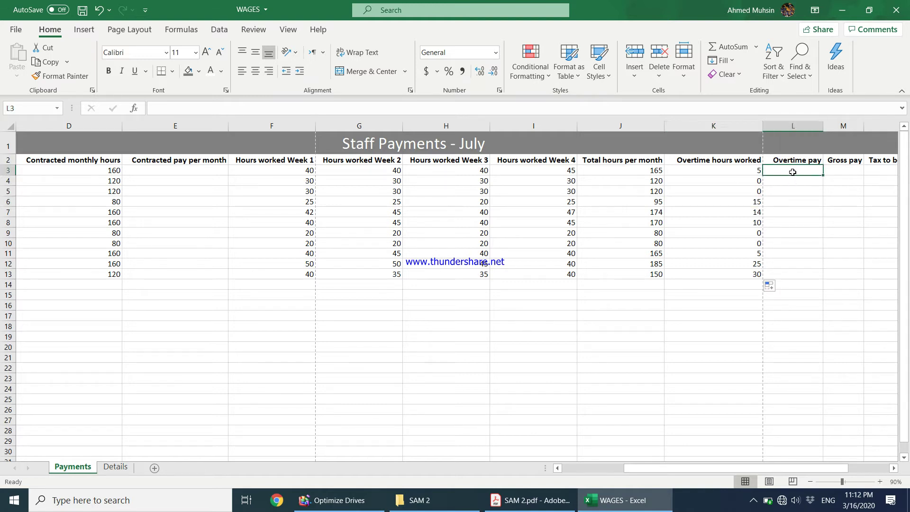
pyautogui.click(115, 471)
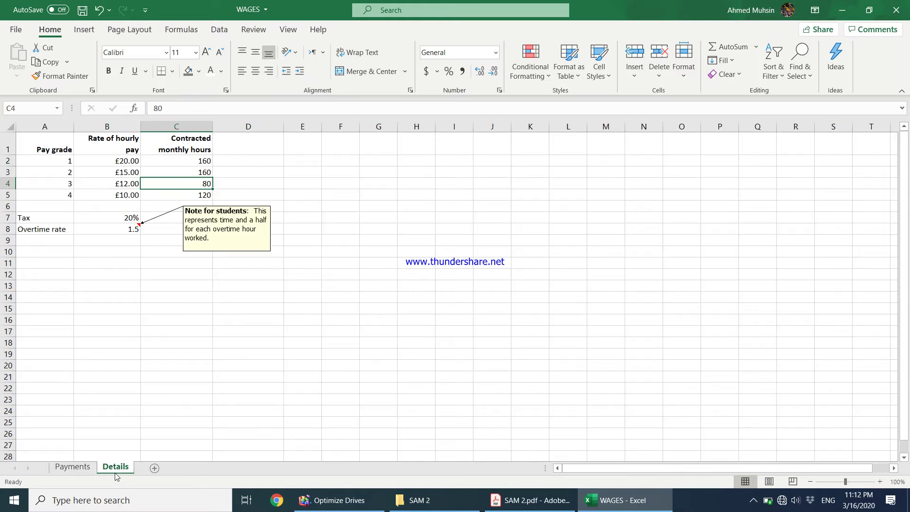
pyautogui.click(130, 234)
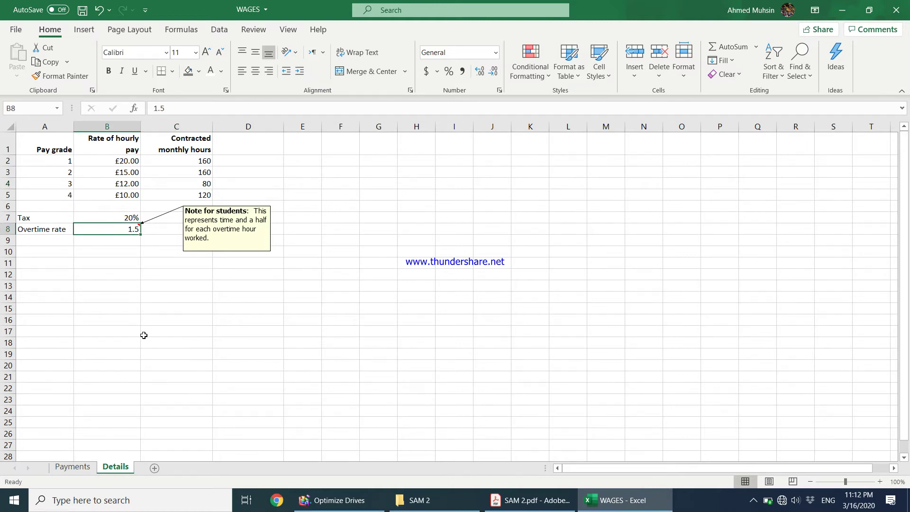
pyautogui.click(73, 467)
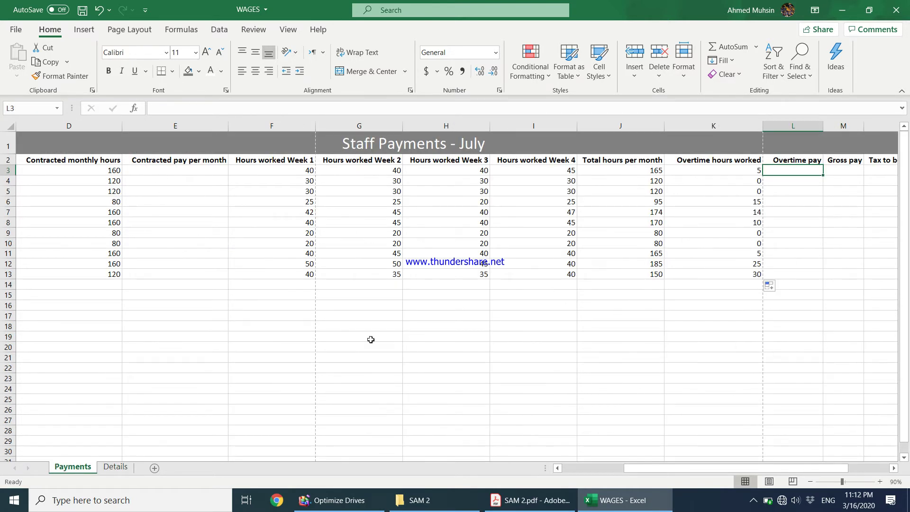
pyautogui.click(809, 482)
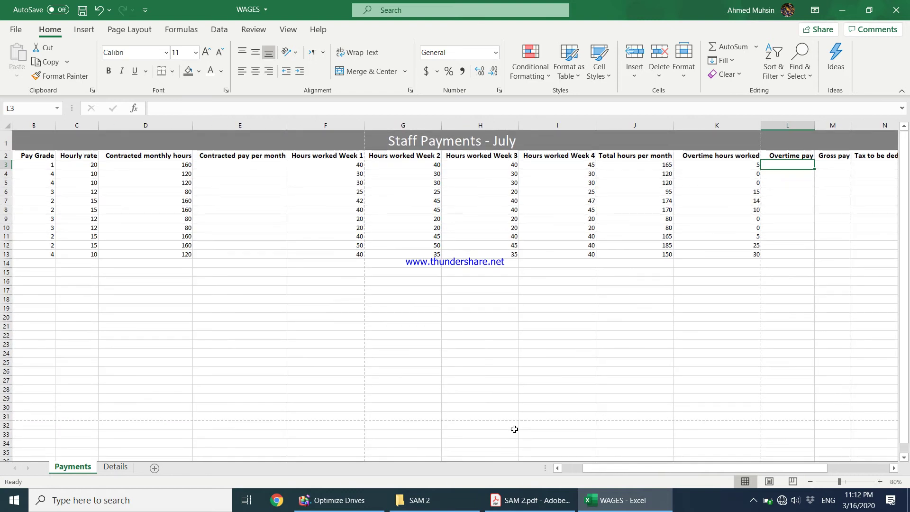
pyautogui.click(557, 468)
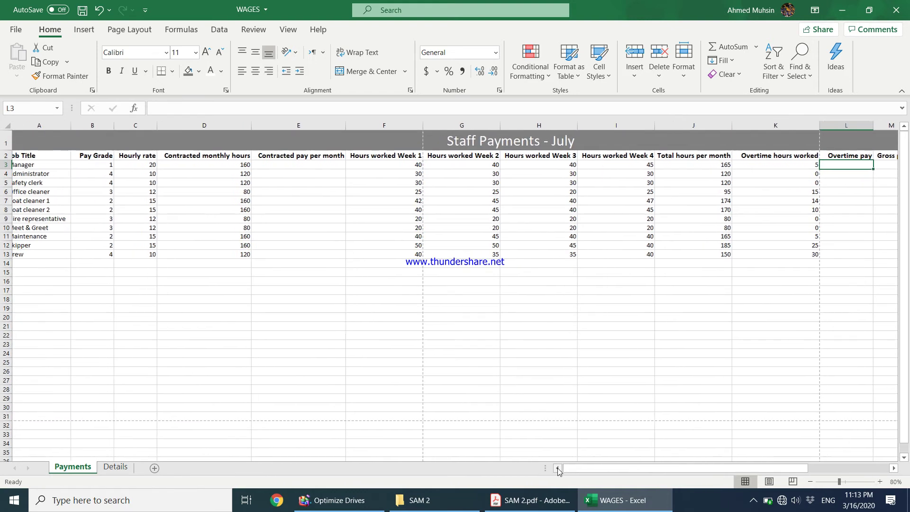
# Calculate the Manager's overtime pay in L3 by multiplying overtime hours, hourly rate and the overtime rate: =K3*C3*1.5.
pyautogui.click(155, 166)
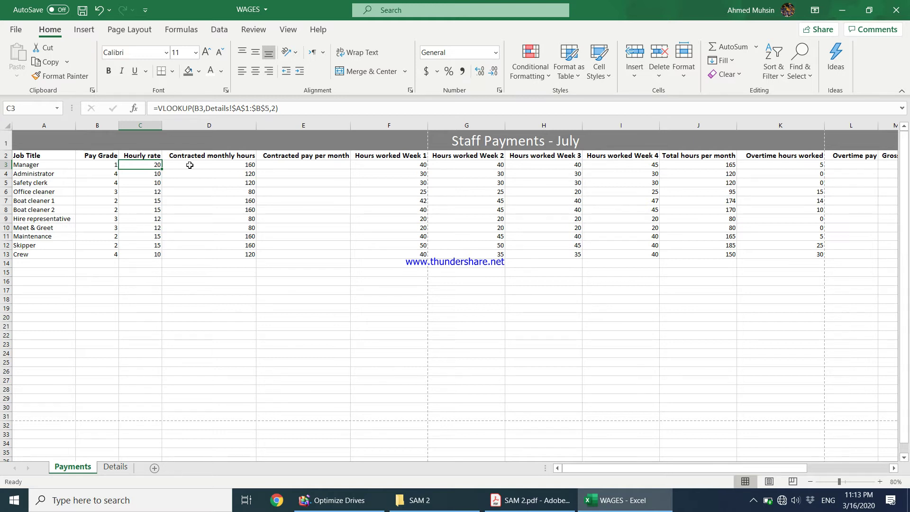
pyautogui.click(797, 167)
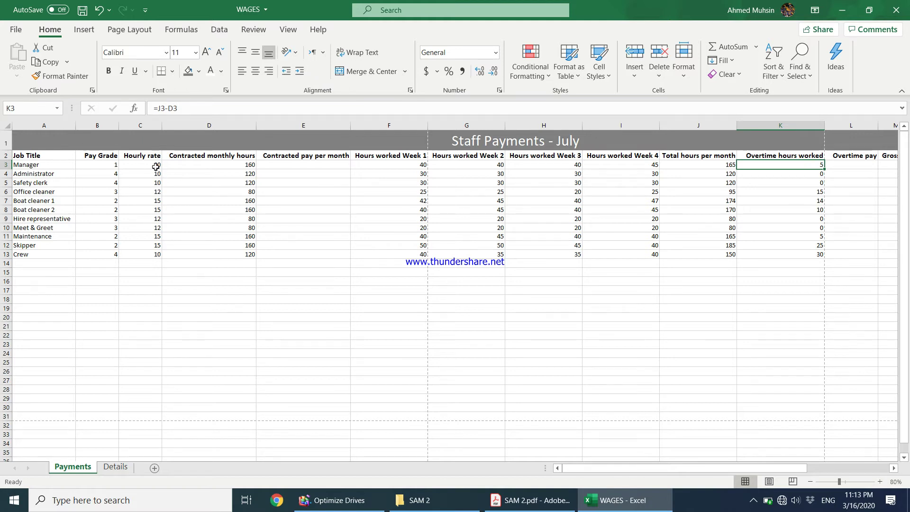
pyautogui.click(848, 166)
pyautogui.write('=')
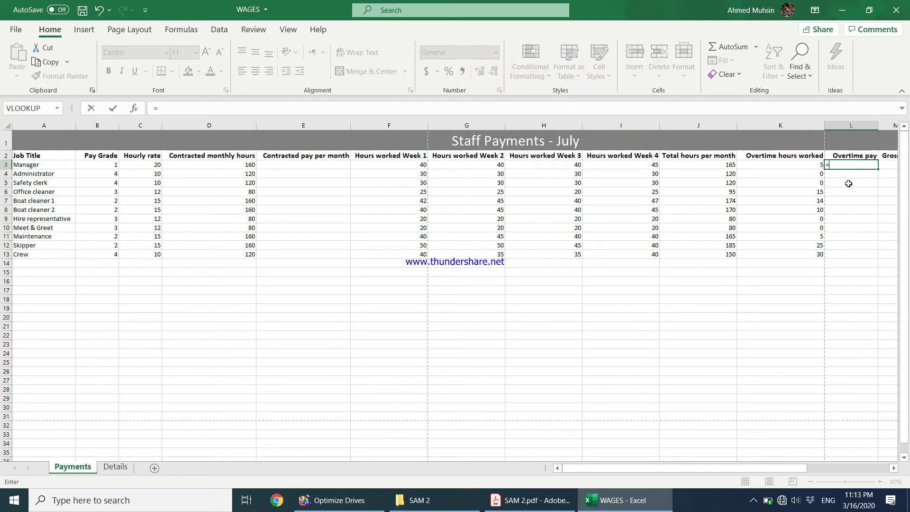
pyautogui.click(796, 165)
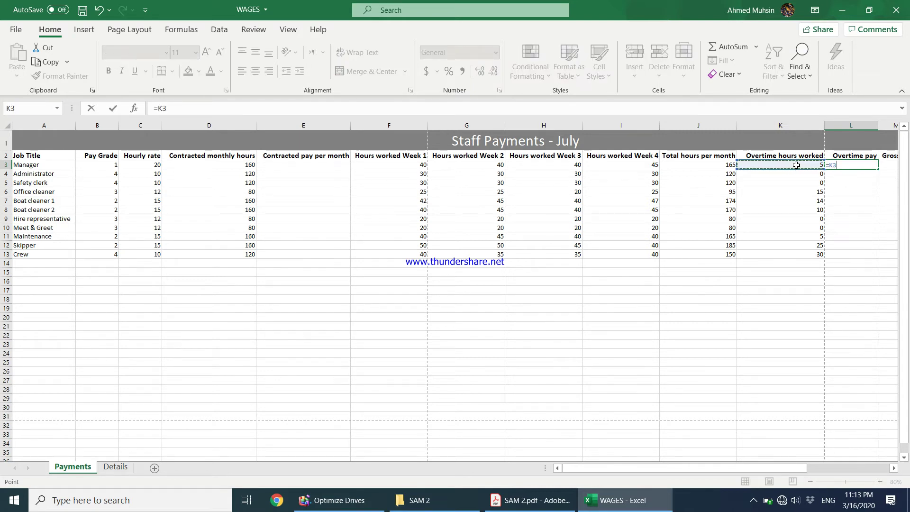
pyautogui.write('*')
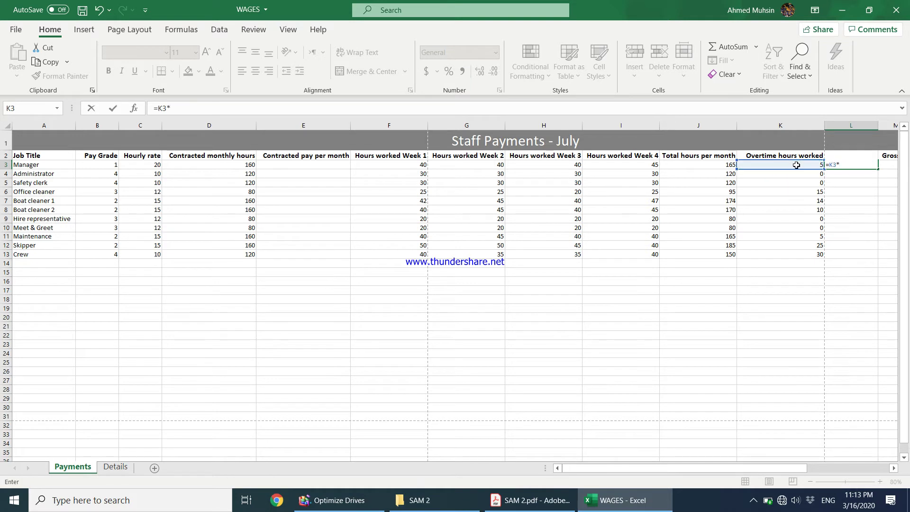
pyautogui.click(155, 165)
pyautogui.write('*1.5')
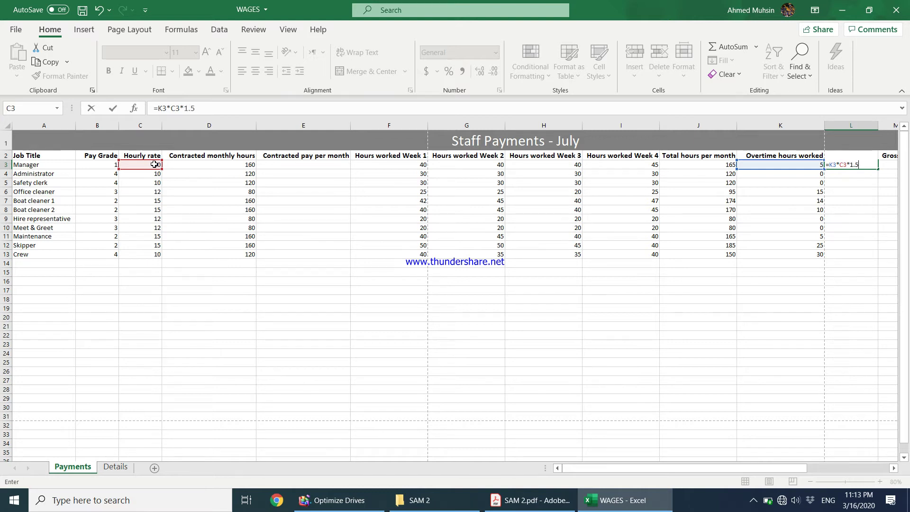
pyautogui.press('Return')
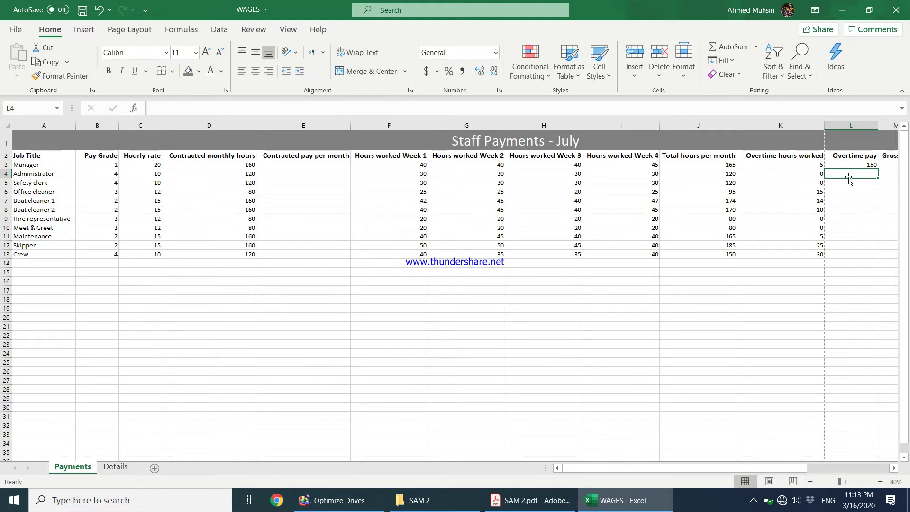
# Copy the Manager's overtime pay formula from L3 down to L13 for all job titles.
pyautogui.click(858, 165)
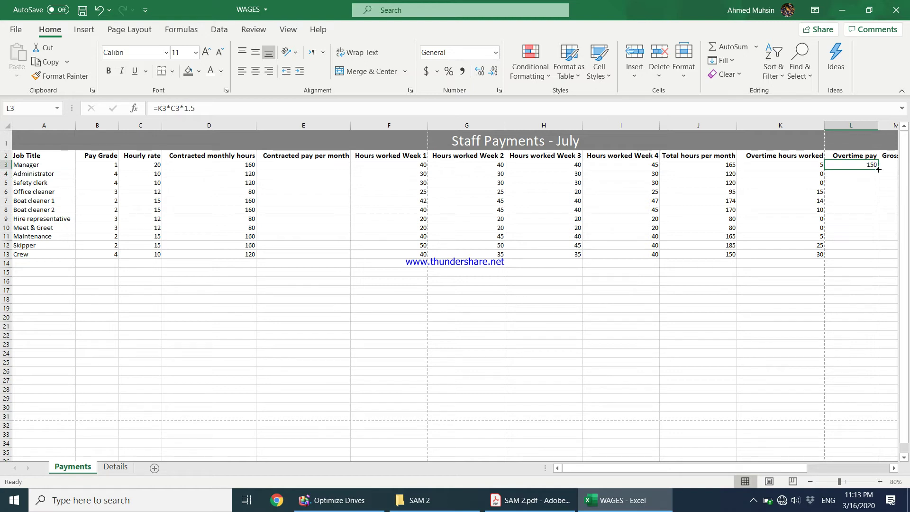
pyautogui.moveTo(878, 169); pyautogui.dragTo(869, 259)
pyautogui.click(863, 219)
# Check the overtime pay formula in L3 against the overtime rate in the Details worksheet, and return to the Payments worksheet.
pyautogui.click(861, 163)
pyautogui.click(116, 468)
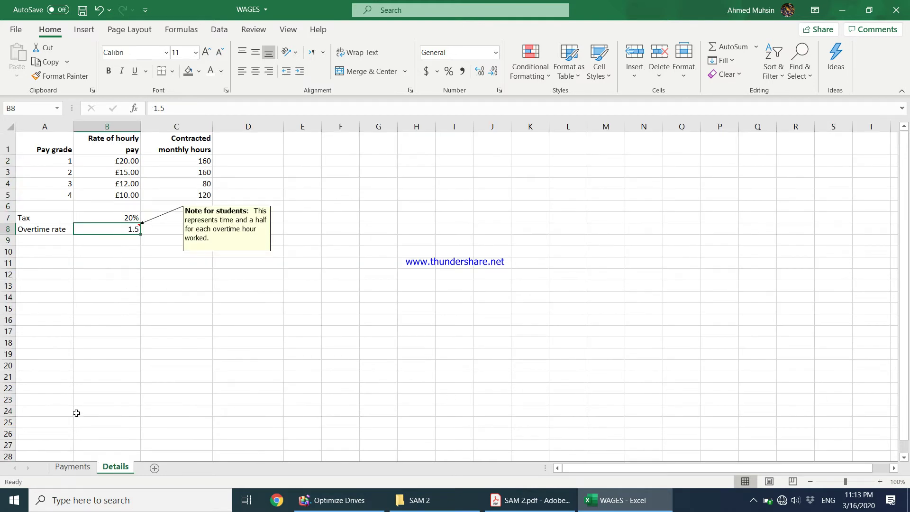
pyautogui.click(76, 469)
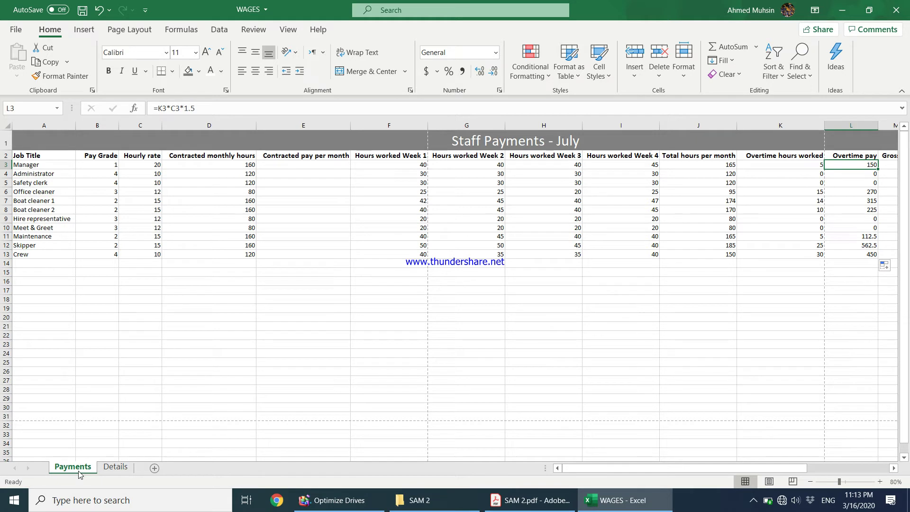
# Read the formulae required by Task B1b (ii) in the SAM 2 PDF in Acrobat Reader, and return to the WAGES workbook in Excel.
pyautogui.click(543, 505)
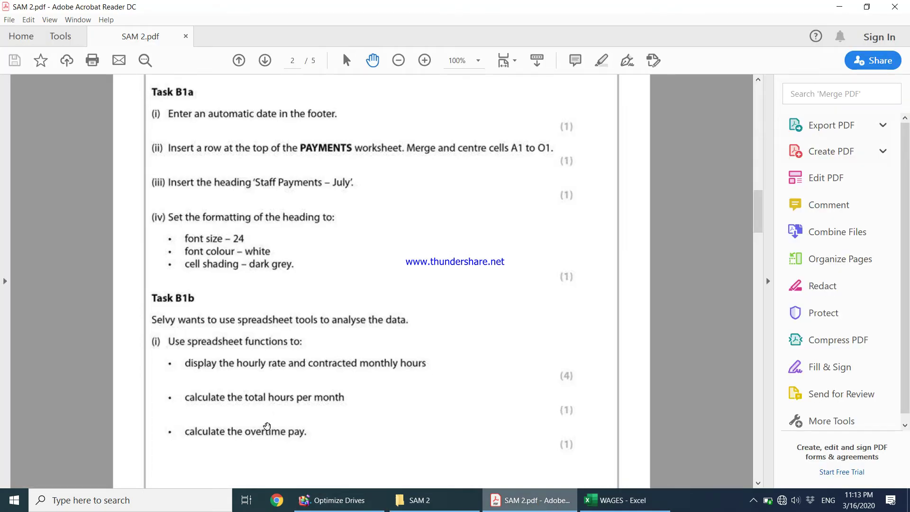
pyautogui.scroll(-10, 267, 428)
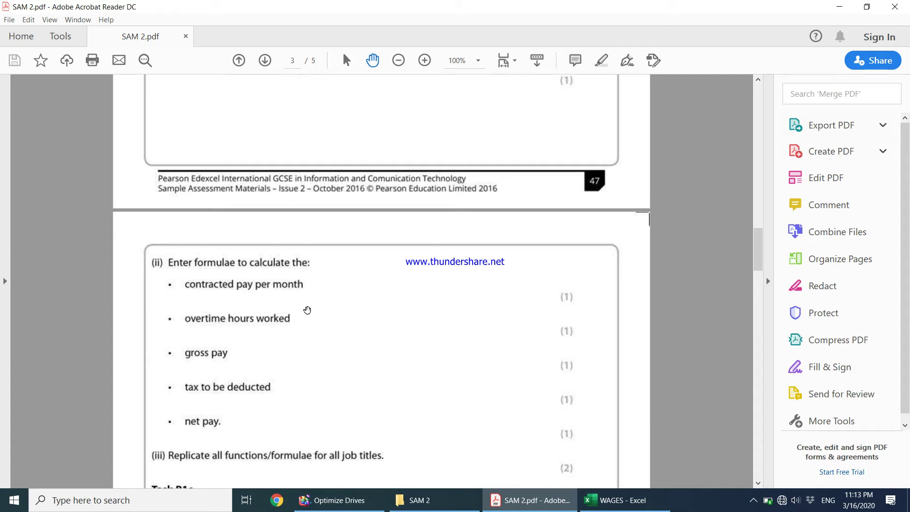
pyautogui.click(587, 503)
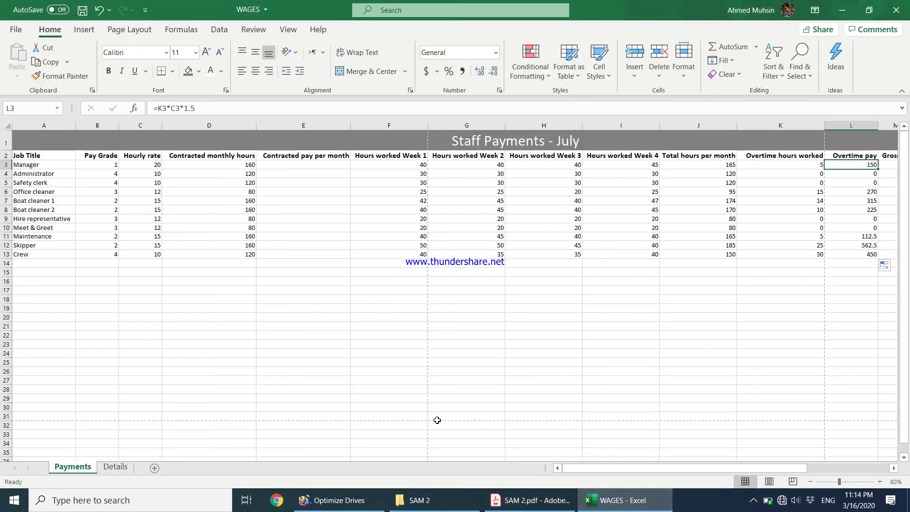
# Calculate the Manager's contracted pay per month in E3 by multiplying contracted monthly hours by hourly rate: =D3*C3.
pyautogui.click(303, 163)
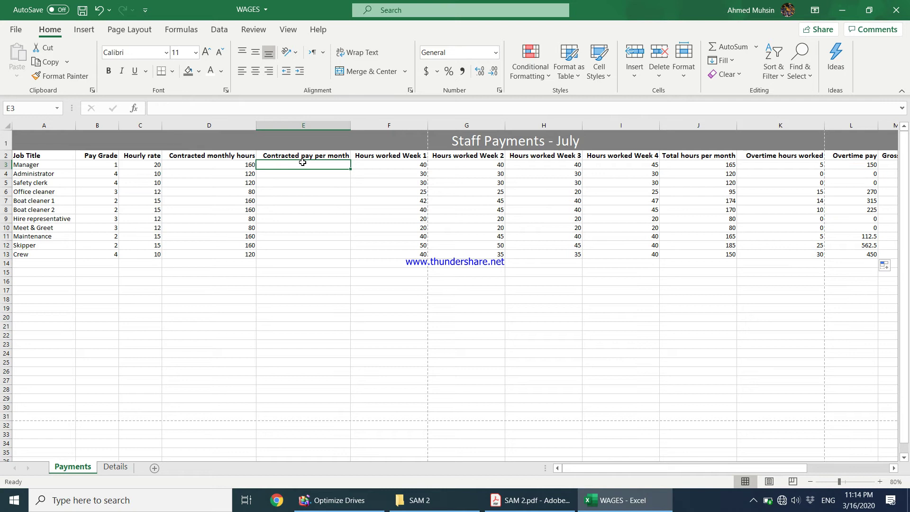
pyautogui.click(221, 163)
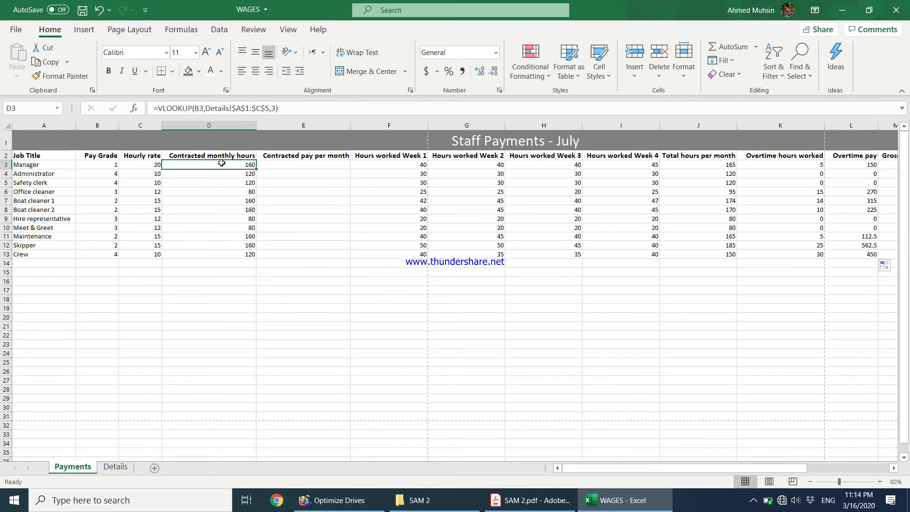
pyautogui.click(152, 165)
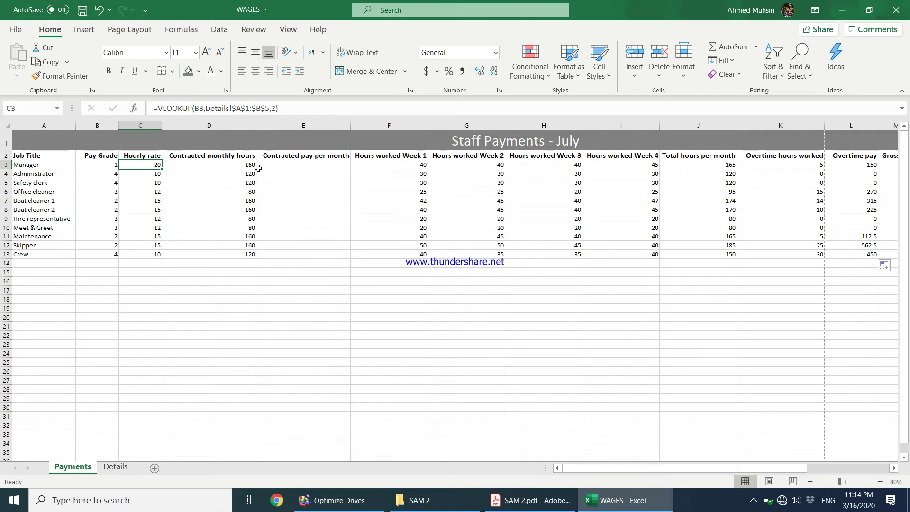
pyautogui.click(306, 164)
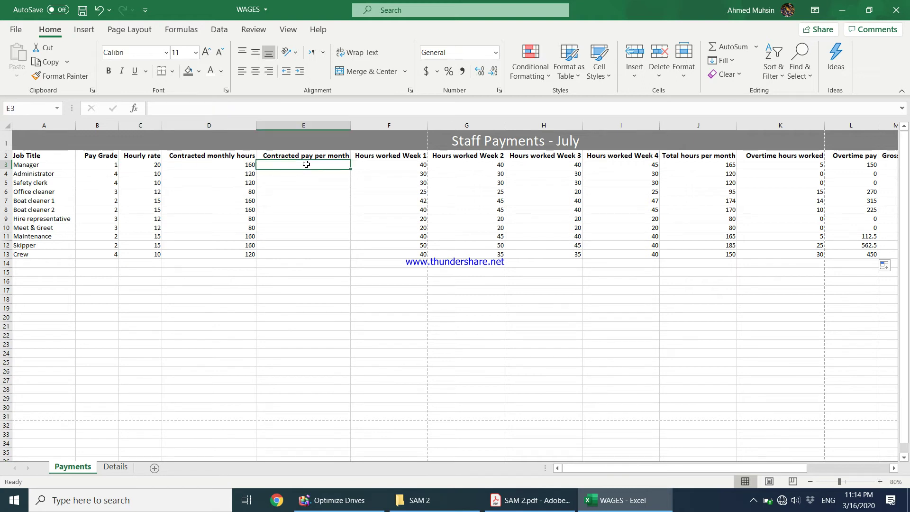
pyautogui.write('=')
pyautogui.click(214, 166)
pyautogui.write('*')
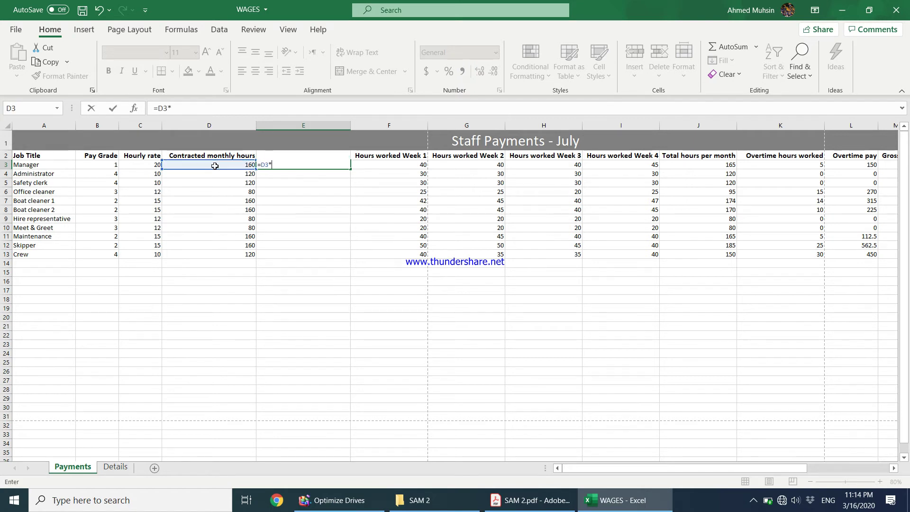
pyautogui.click(148, 165)
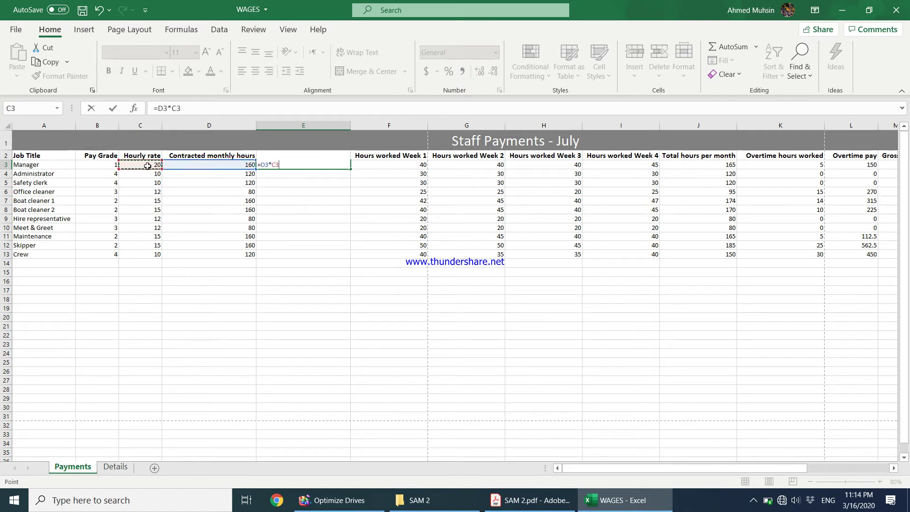
pyautogui.press('Return')
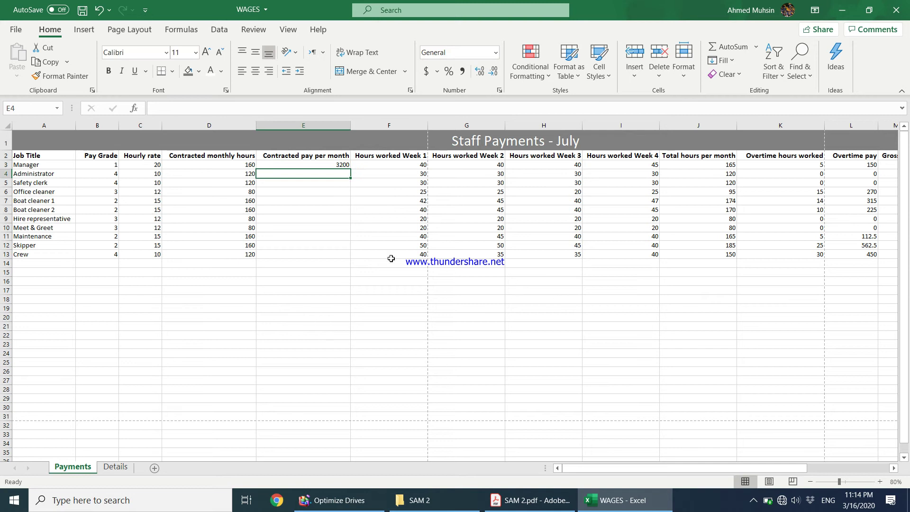
# Copy the contracted pay per month formula from E3 down to E13.
pyautogui.click(341, 163)
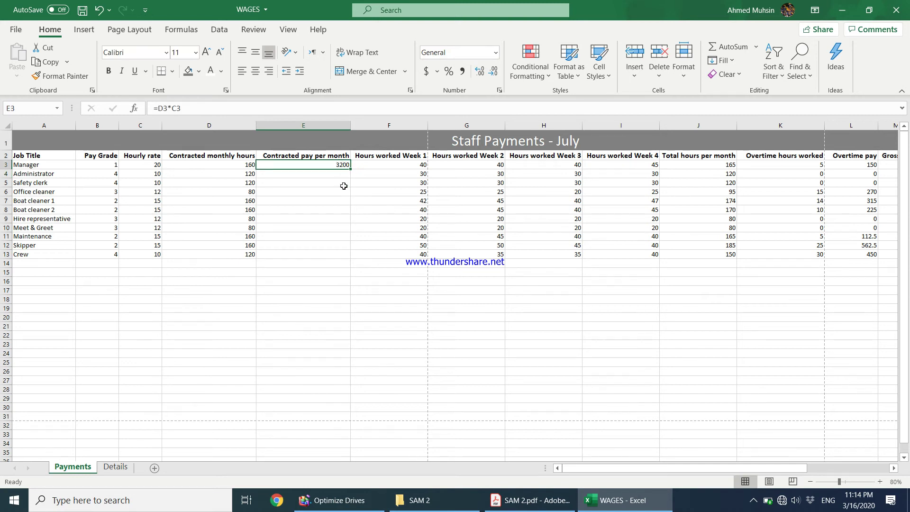
pyautogui.click(337, 158)
pyautogui.click(344, 166)
pyautogui.moveTo(350, 169); pyautogui.dragTo(346, 259)
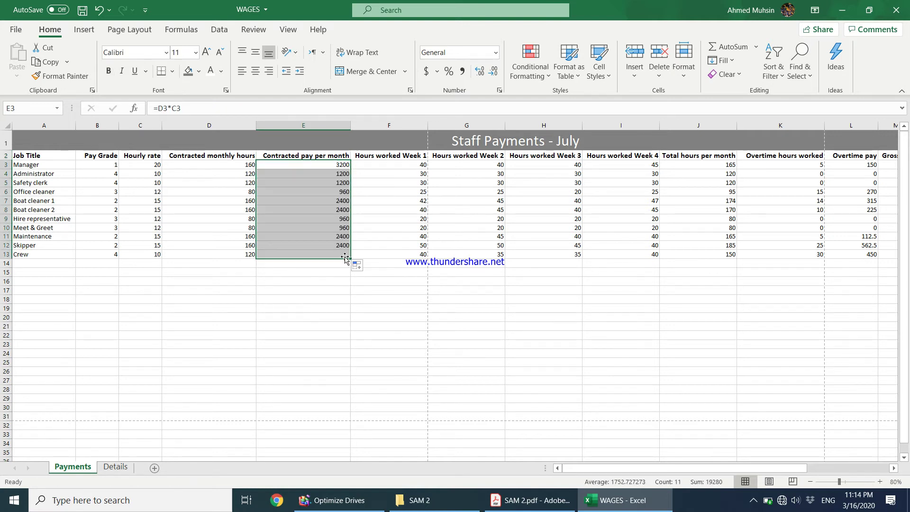
pyautogui.click(369, 220)
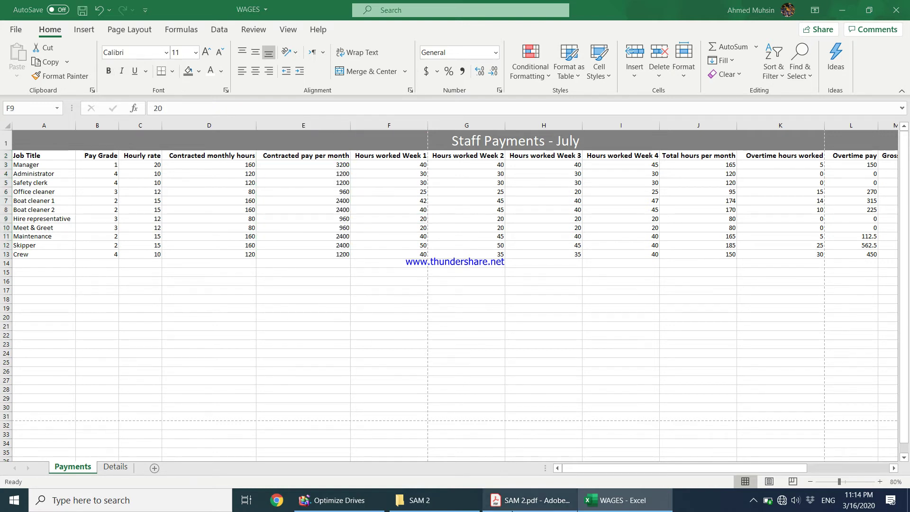
# Check the overtime hours requirement in the SAM 2 PDF against the Manager's overtime hours formula and its source cells J3 and D3.
pyautogui.click(512, 507)
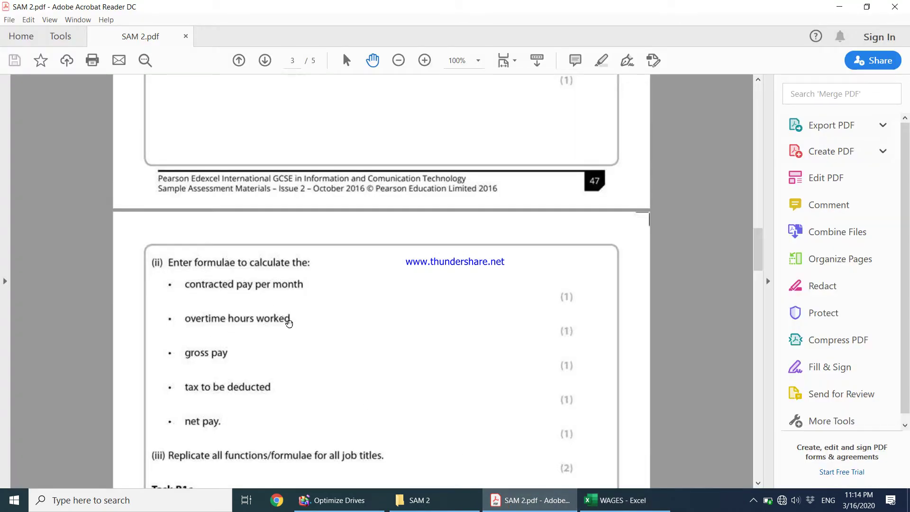
pyautogui.click(600, 500)
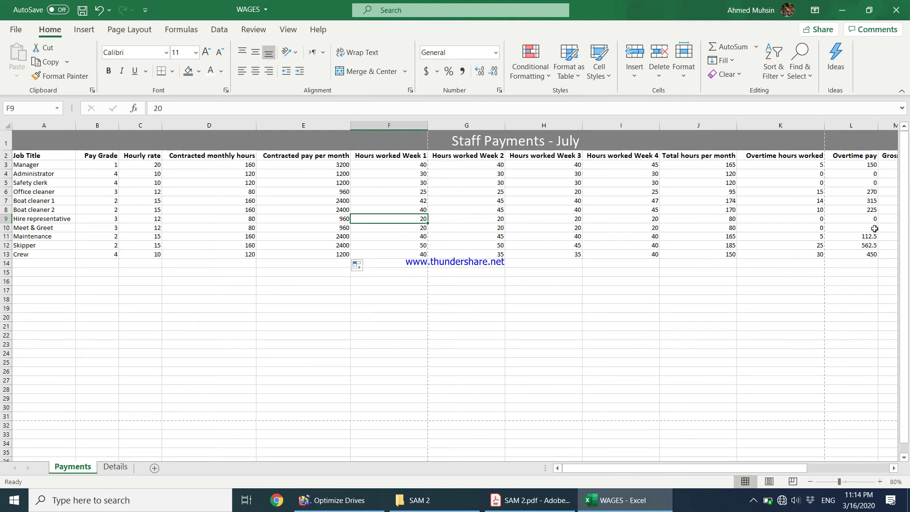
pyautogui.click(794, 165)
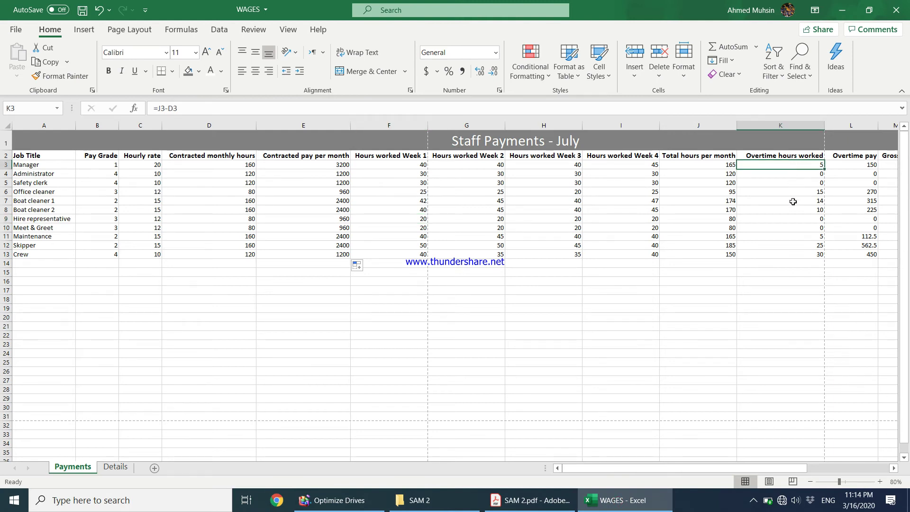
pyautogui.click(707, 167)
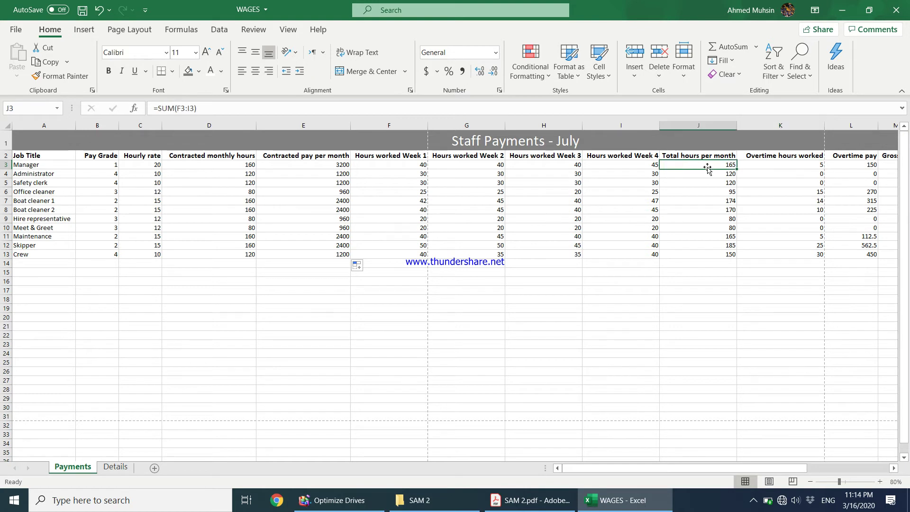
pyautogui.click(217, 167)
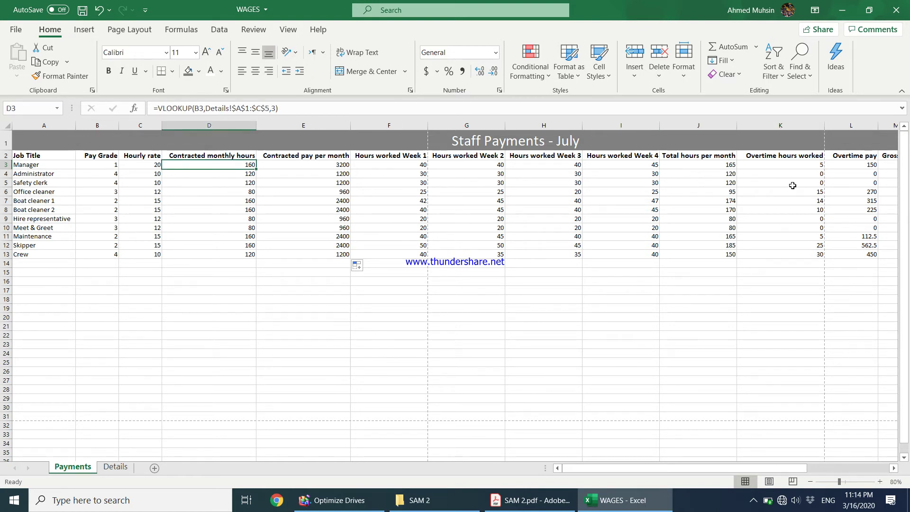
pyautogui.click(793, 166)
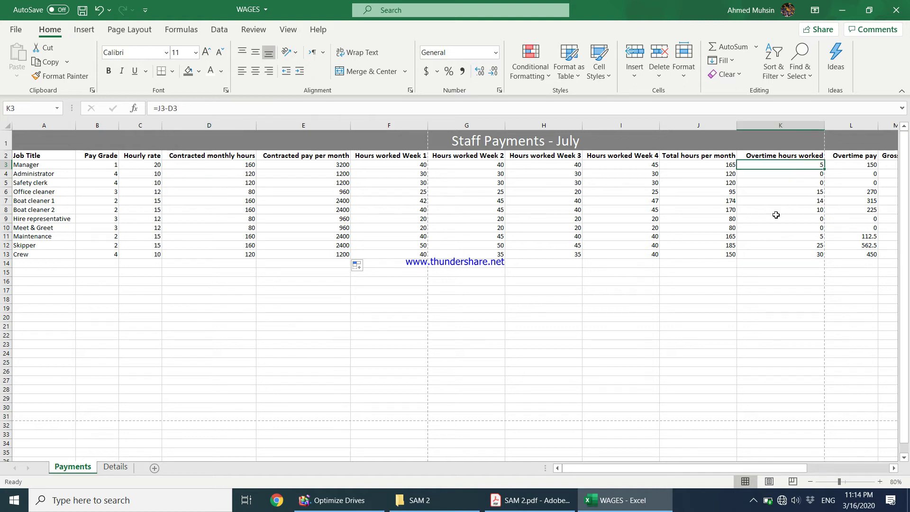
# Check the gross pay requirement in the SAM 2 PDF, and calculate the Manager's gross pay in M3 of the WAGES workbook: =E3+L3.
pyautogui.click(539, 505)
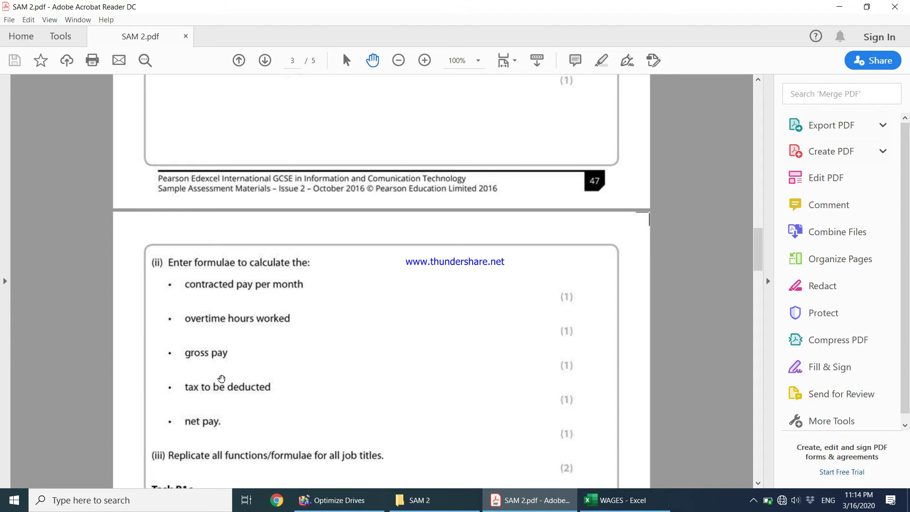
pyautogui.click(634, 506)
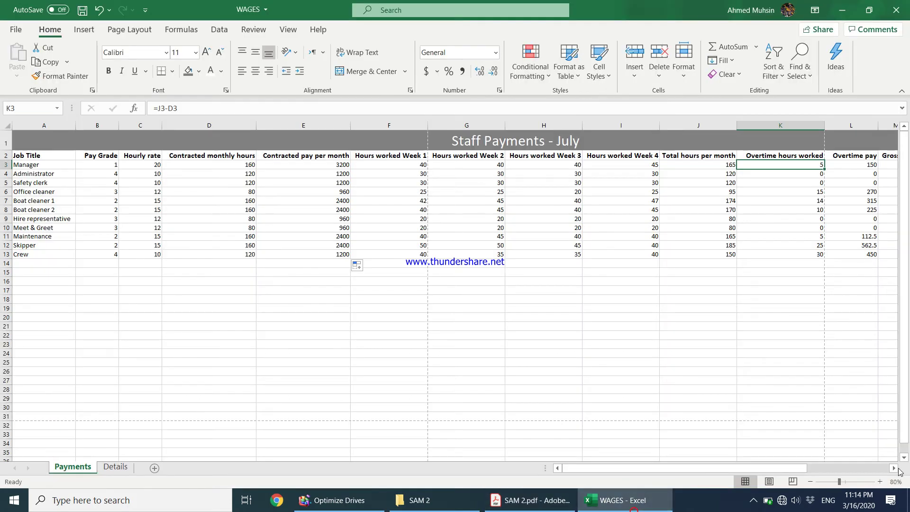
pyautogui.click(894, 467)
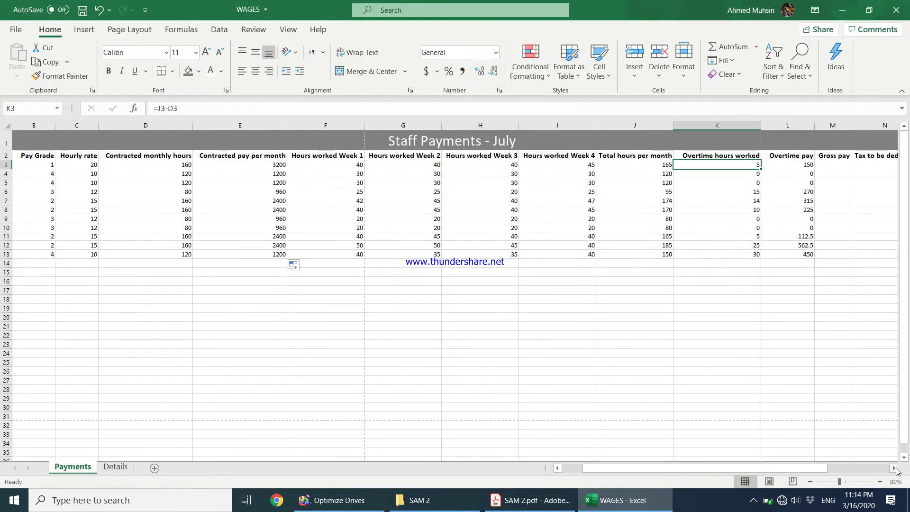
pyautogui.click(831, 164)
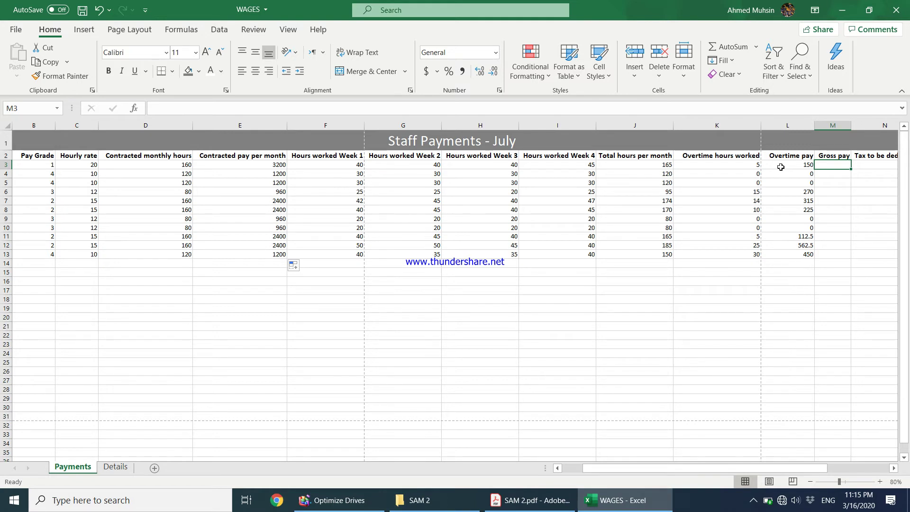
pyautogui.write('=')
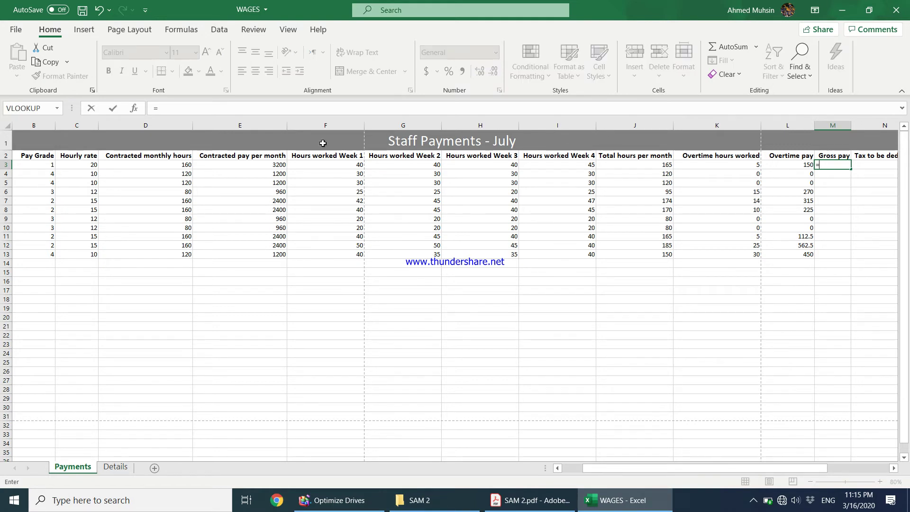
pyautogui.click(254, 166)
pyautogui.write('+')
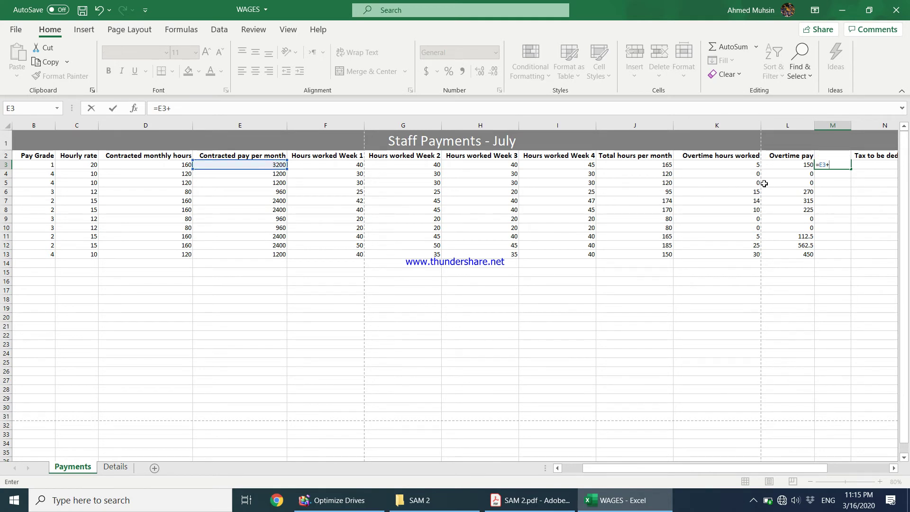
pyautogui.click(798, 167)
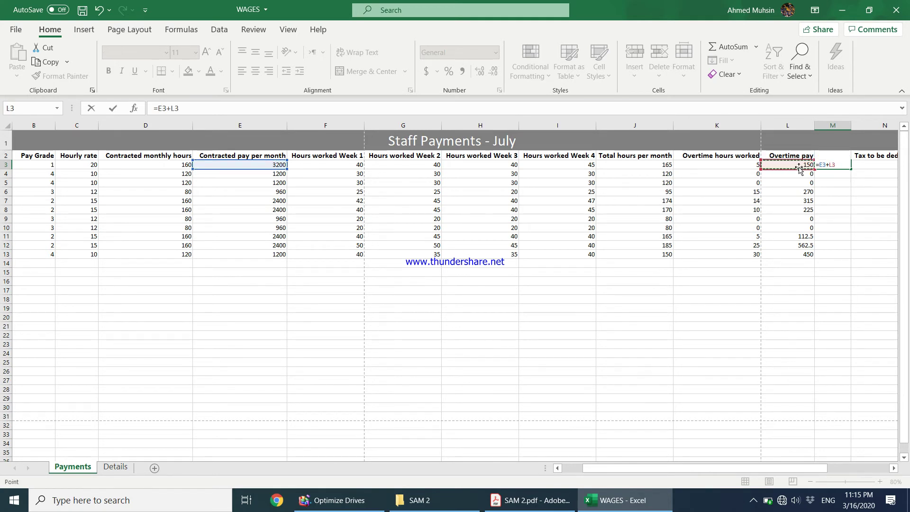
pyautogui.press('Return')
# Copy the gross pay formula from M3 down to M13 and check the copied formula in M7.
pyautogui.click(833, 164)
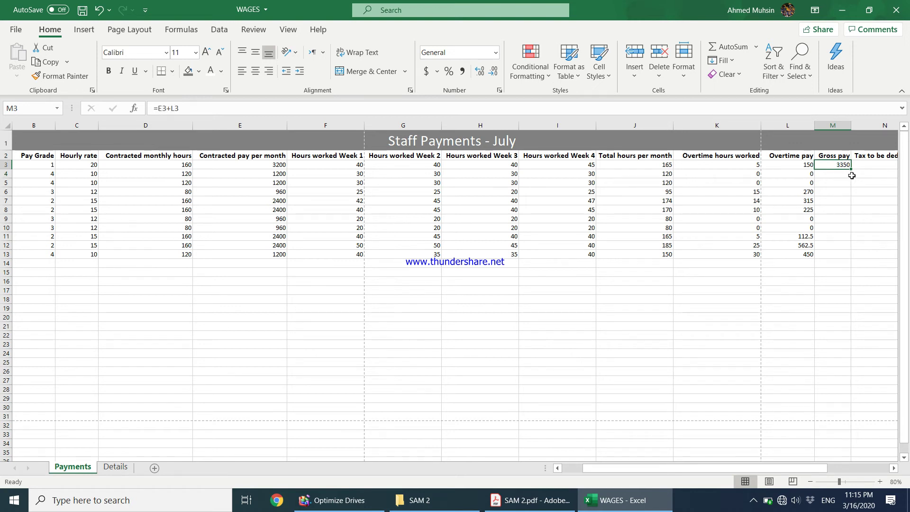
pyautogui.moveTo(852, 170); pyautogui.dragTo(846, 259)
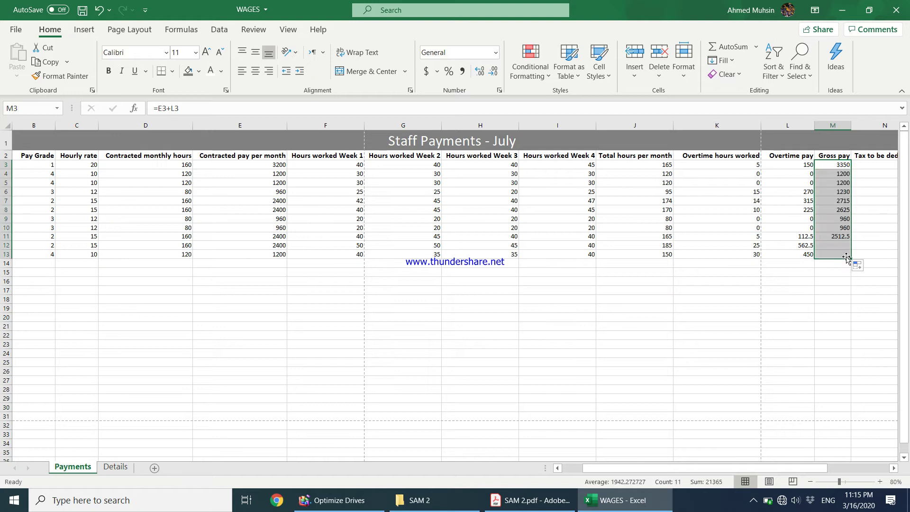
pyautogui.click(839, 202)
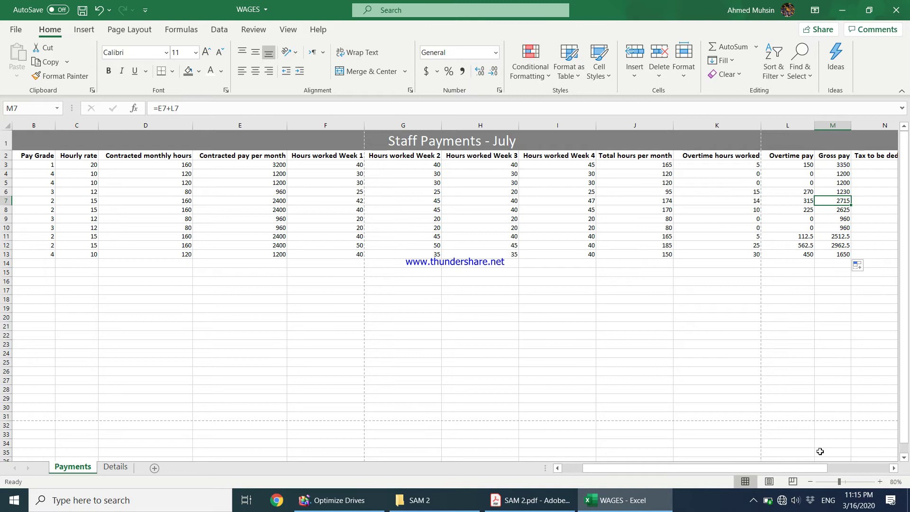
# Check the tax requirement in the SAM 2 PDF and look up the tax rate on the WAGES workbook's Details sheet.
pyautogui.click(572, 501)
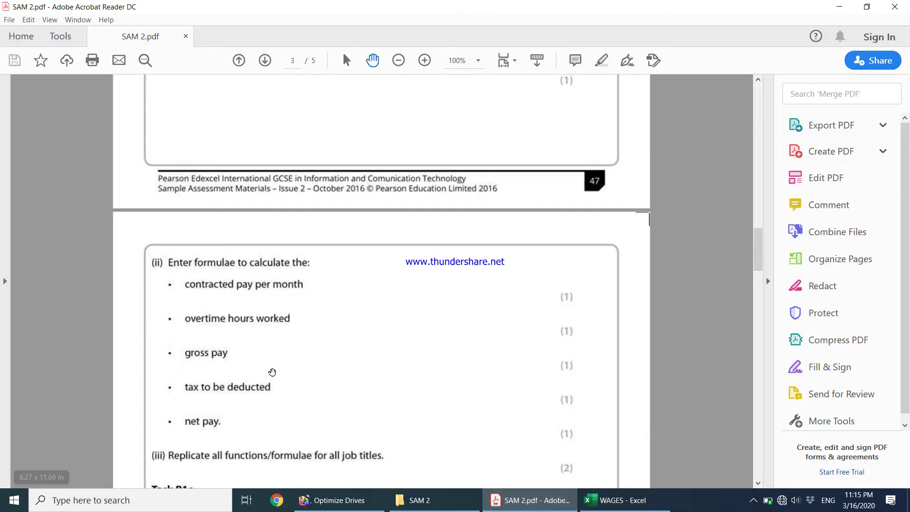
pyautogui.click(616, 500)
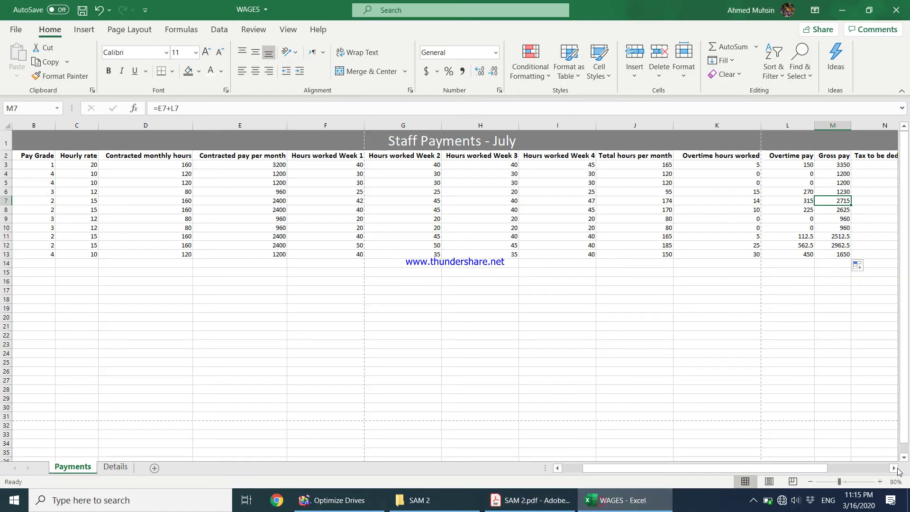
pyautogui.click(895, 468)
pyautogui.click(894, 468)
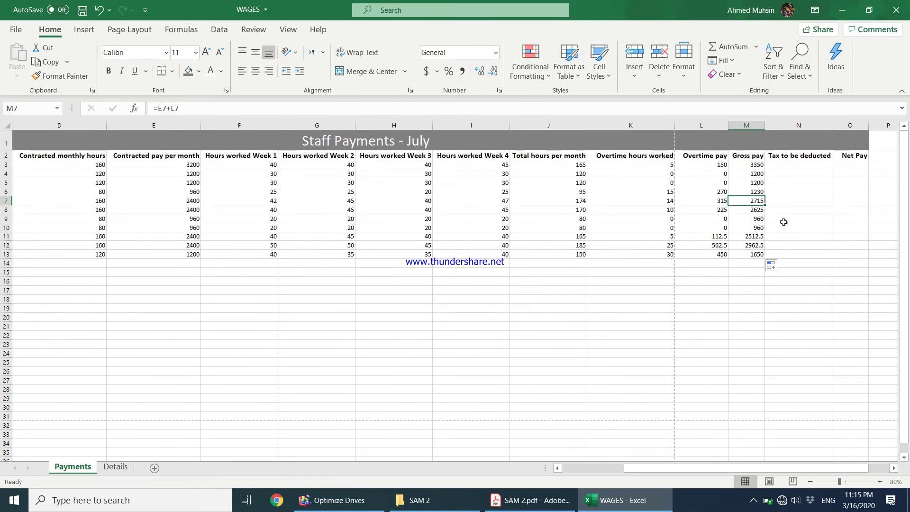
pyautogui.click(780, 167)
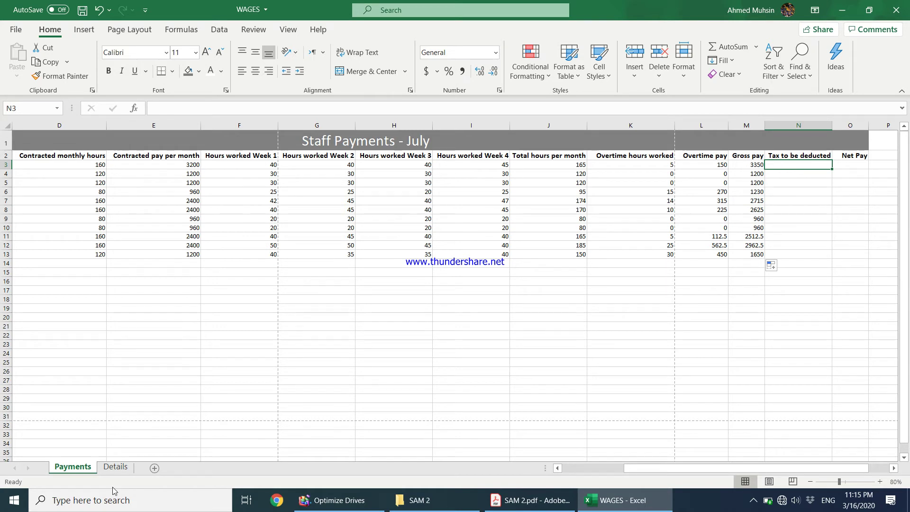
pyautogui.click(112, 471)
pyautogui.click(119, 220)
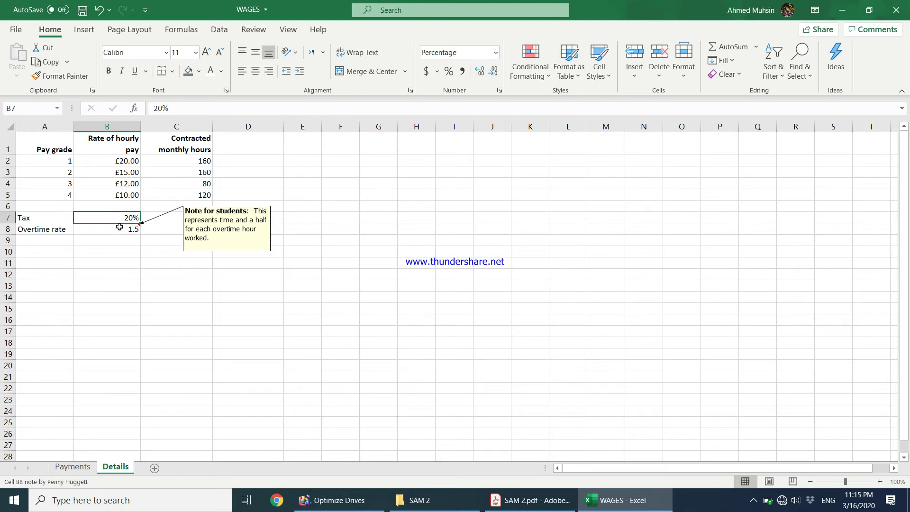
pyautogui.click(71, 467)
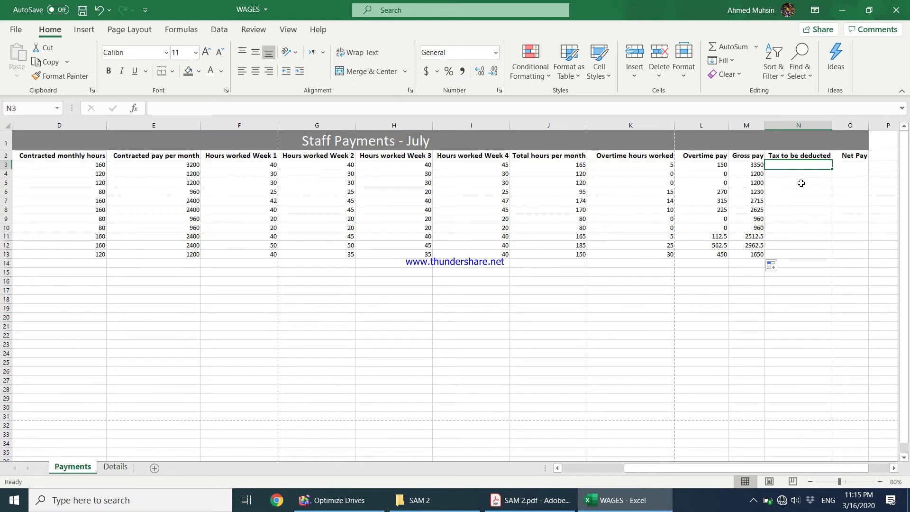
# Calculate the Manager's tax to be deducted in N3 as 20% of gross pay: =20%*M3.
pyautogui.write('=')
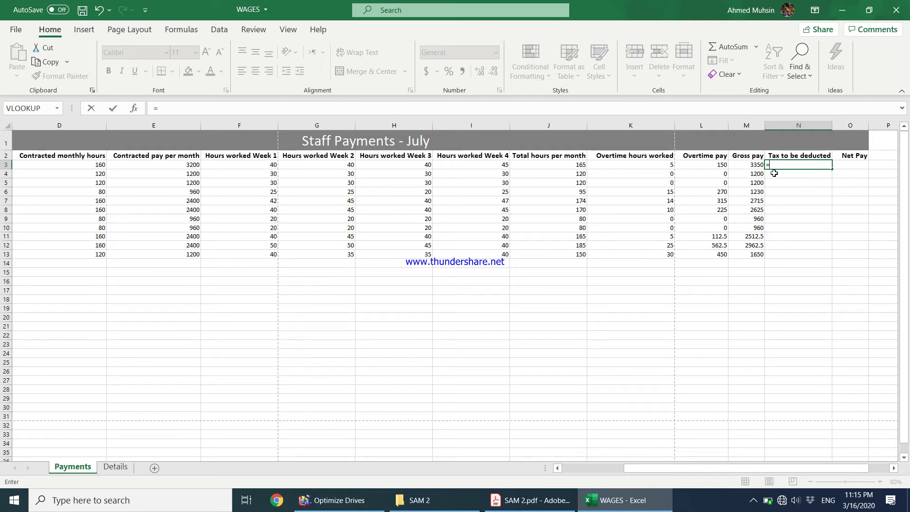
pyautogui.write('20%*')
pyautogui.click(747, 165)
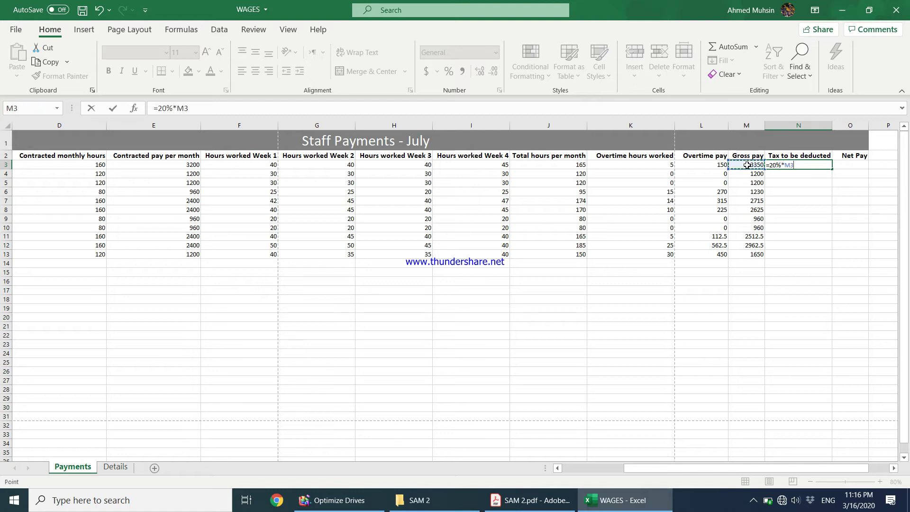
pyautogui.press('Return')
# Check the Manager's tax formula against the gross pay in M3, and copy it from N3 down to N13.
pyautogui.click(795, 164)
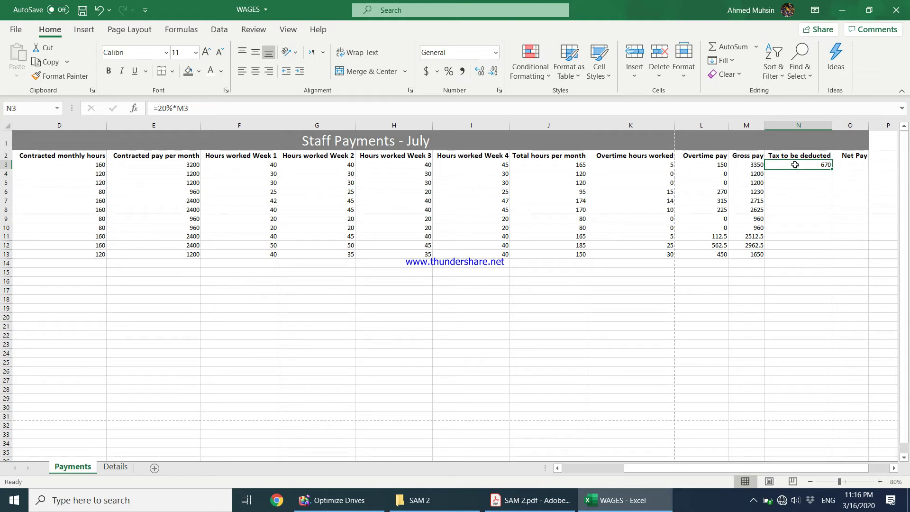
pyautogui.click(749, 163)
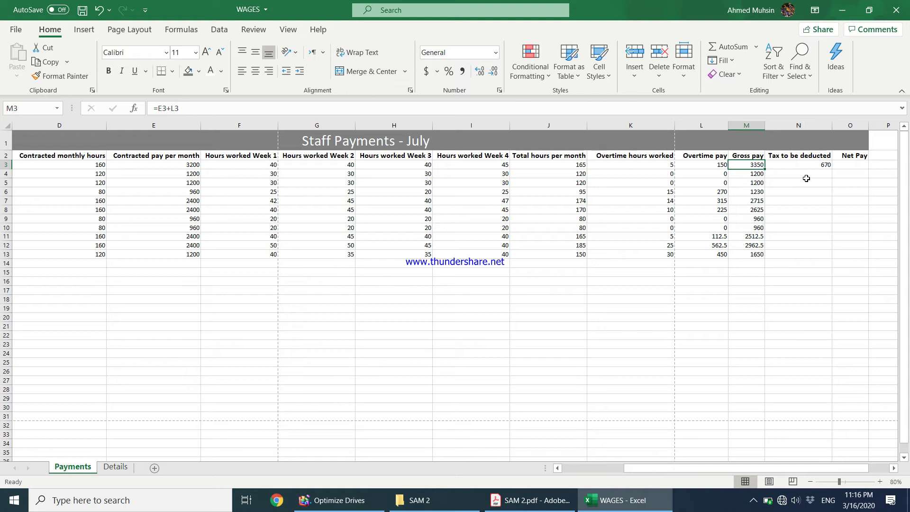
pyautogui.click(817, 168)
pyautogui.moveTo(833, 169); pyautogui.dragTo(832, 262)
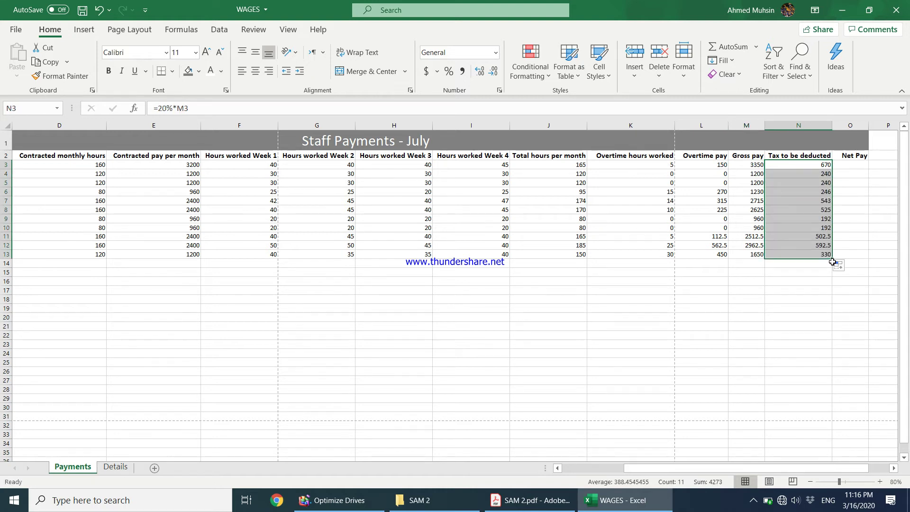
# Check the net pay requirement in the SAM 2 PDF, and calculate the Manager's net pay in O3 of the WAGES workbook: =M3-N3.
pyautogui.click(524, 507)
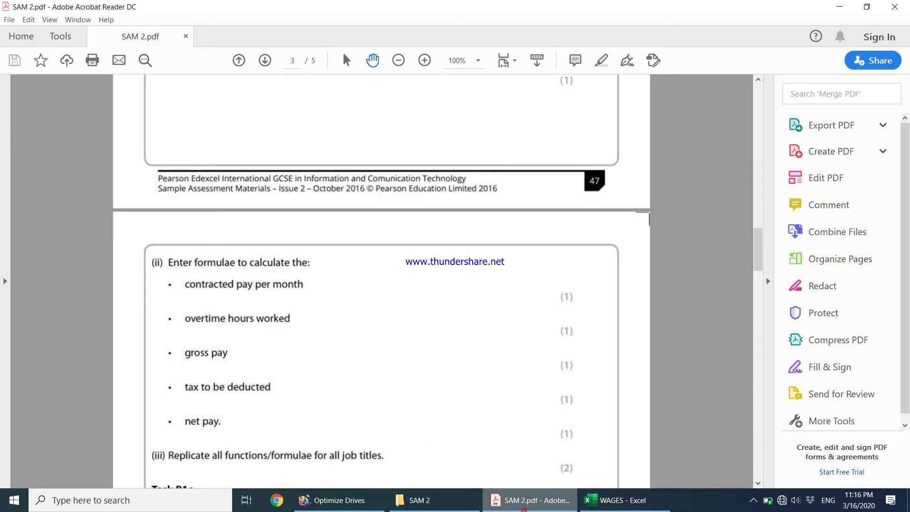
pyautogui.scroll(-1, 378, 394)
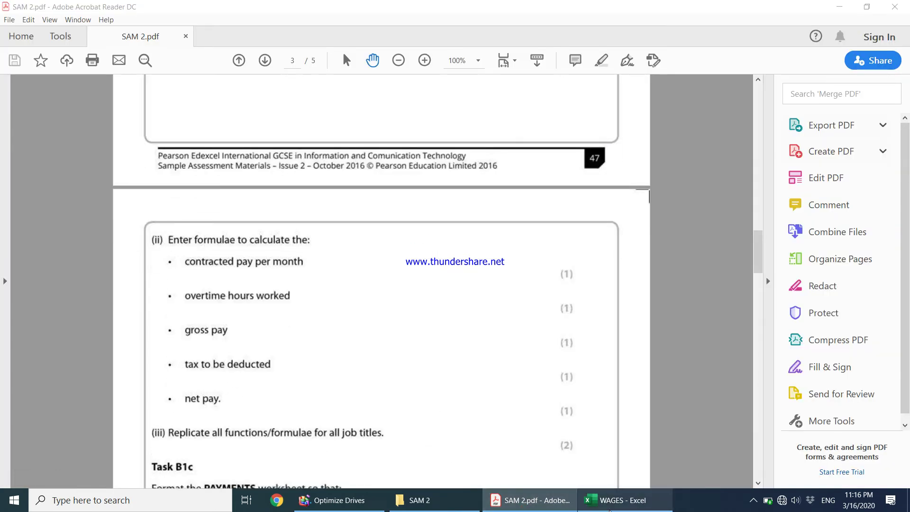
pyautogui.click(587, 507)
pyautogui.click(846, 166)
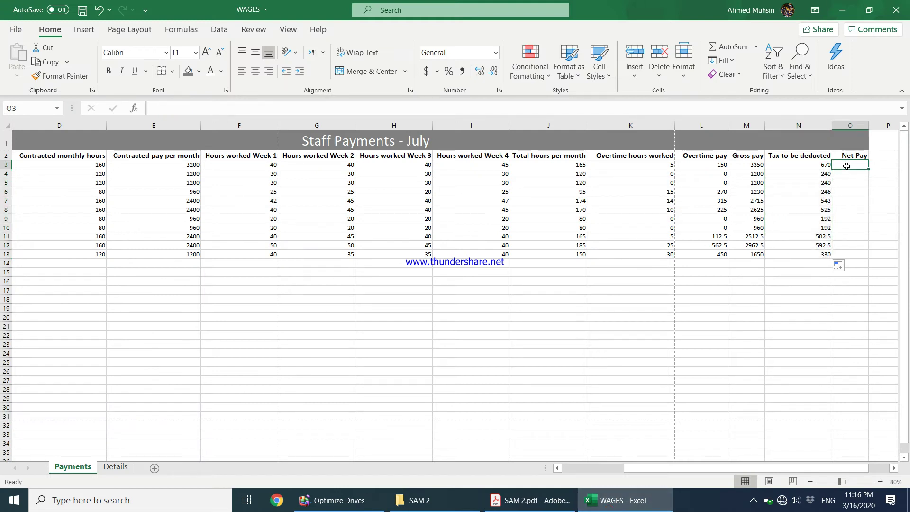
pyautogui.click(757, 166)
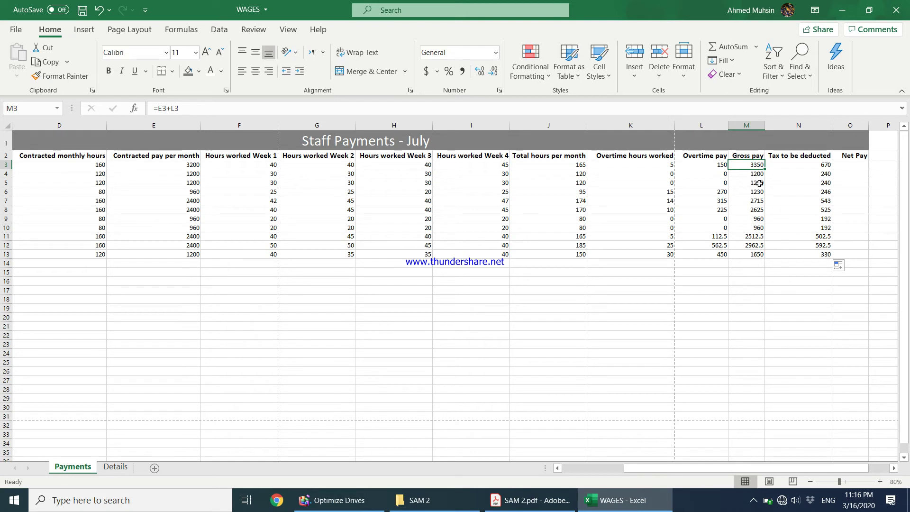
pyautogui.click(801, 163)
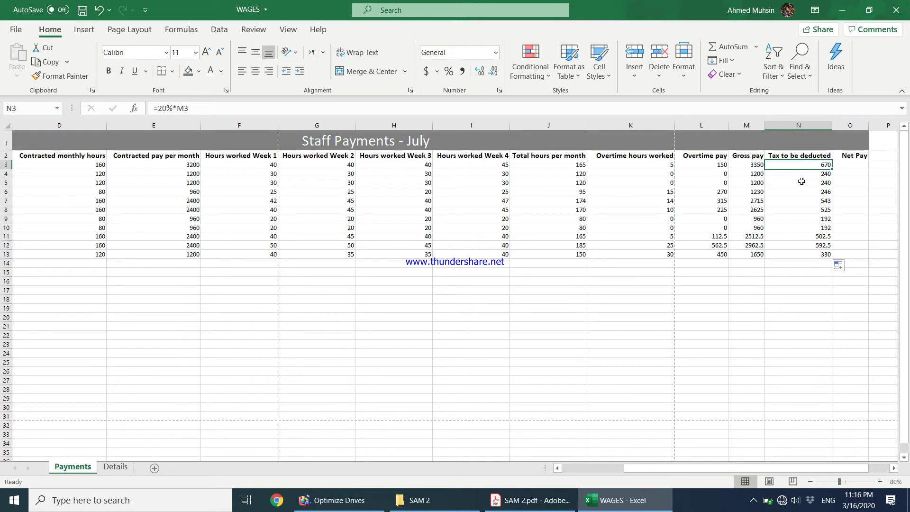
pyautogui.click(844, 165)
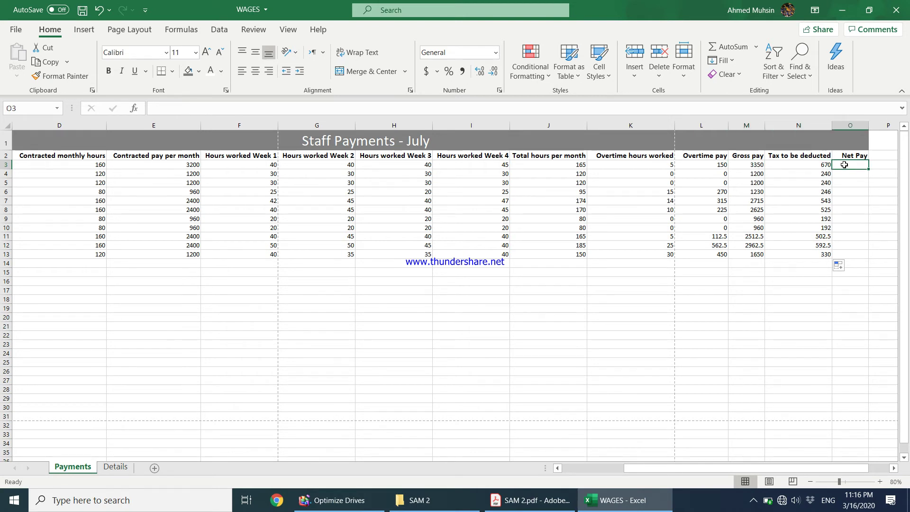
pyautogui.write('=')
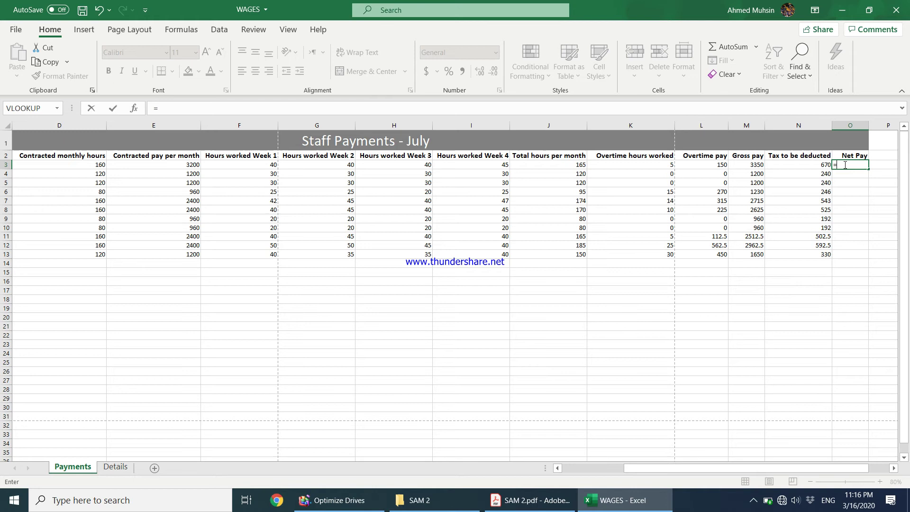
pyautogui.click(749, 164)
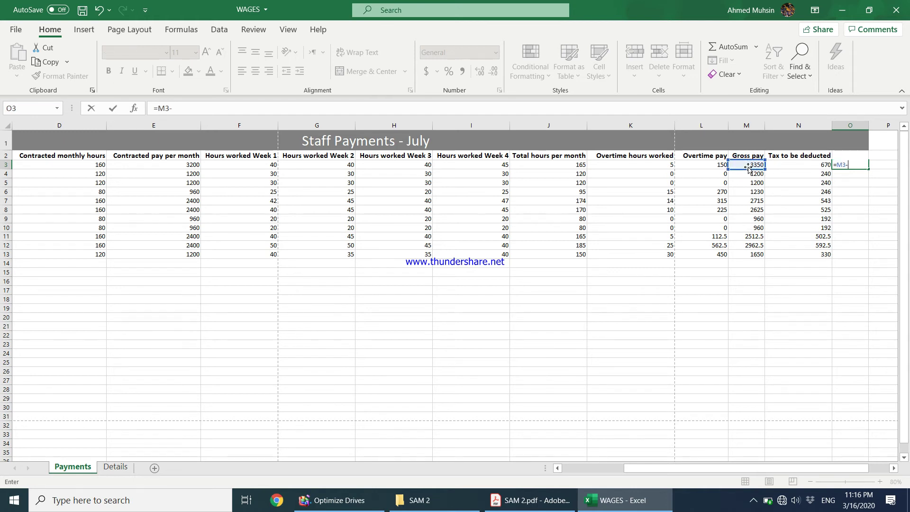
pyautogui.write('-')
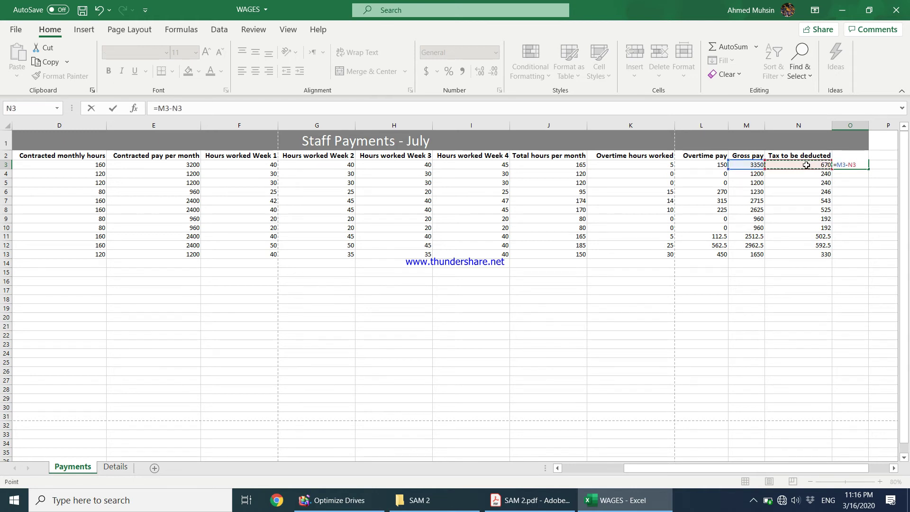
pyautogui.press('Return')
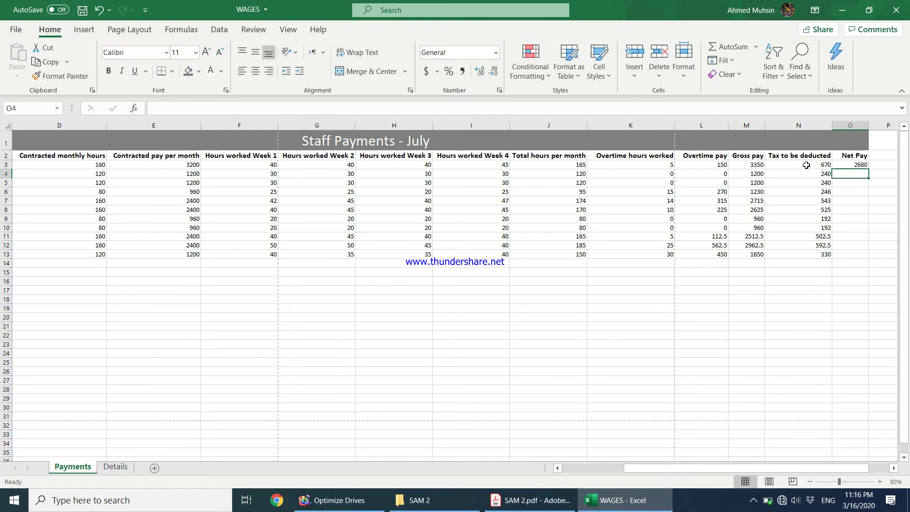
# Copy the net pay formula from O3 down to O13 and check the copied formula in O10.
pyautogui.click(857, 166)
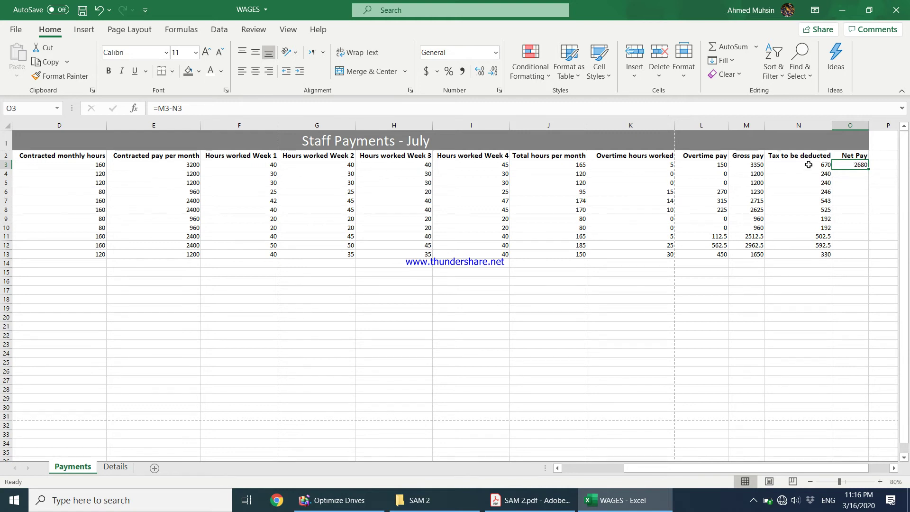
pyautogui.moveTo(870, 172); pyautogui.dragTo(866, 261)
pyautogui.click(854, 228)
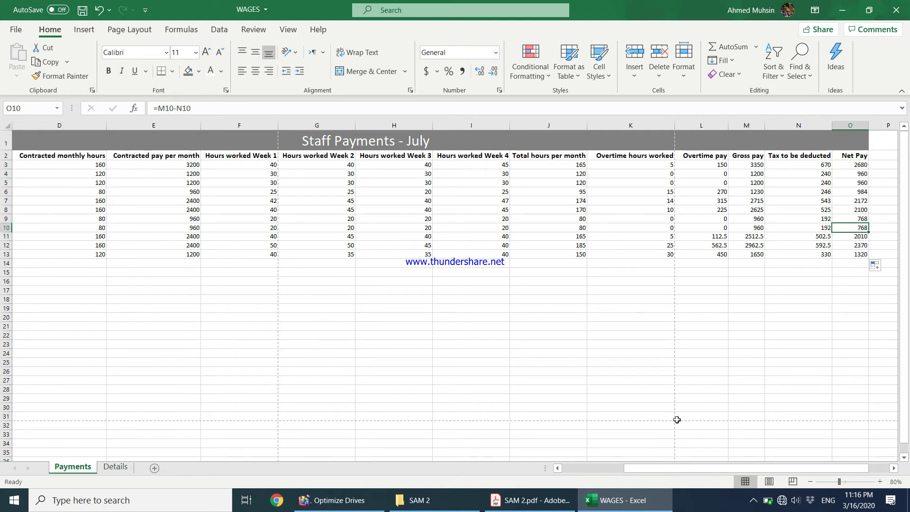
# Read the Task B1c formatting, saving and printing requirements for the Payments worksheet in the SAM 2 PDF in Acrobat Reader.
pyautogui.click(531, 500)
pyautogui.scroll(-3, 411, 396)
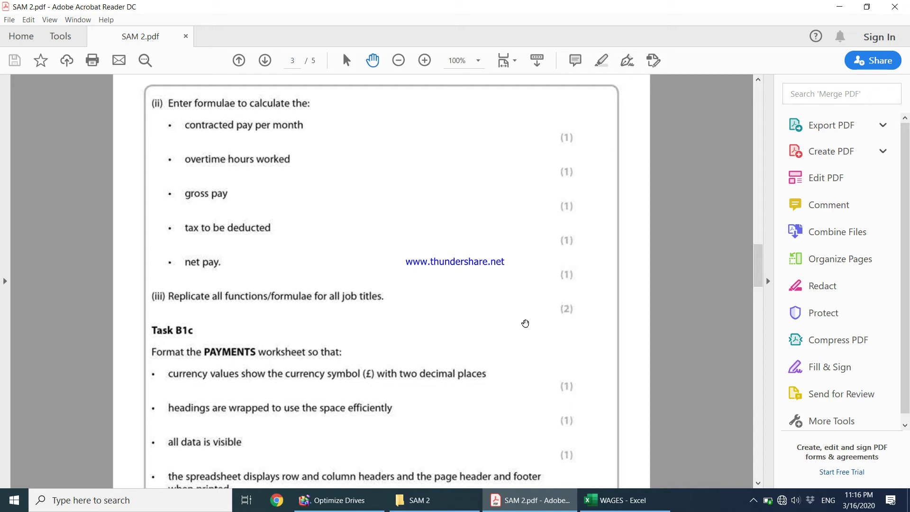
pyautogui.scroll(-3, 254, 270)
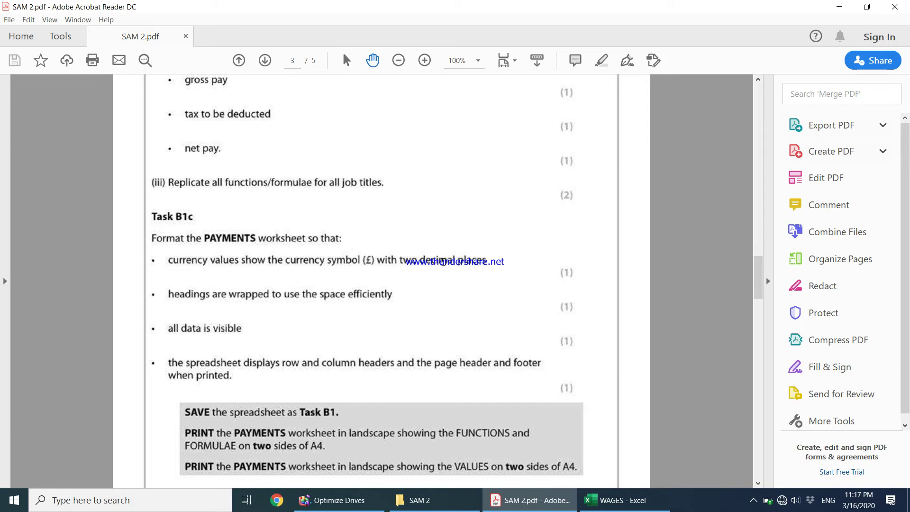
# In the WAGES workbook, format C3:C13, E3:E13 and L3:O13 of Payments with the £ English (United Kingdom) accounting format.
pyautogui.click(624, 500)
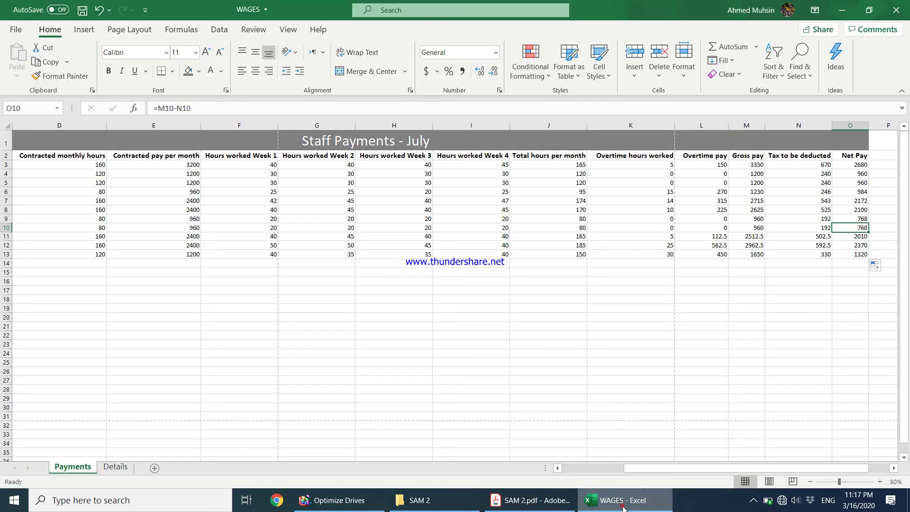
pyautogui.moveTo(649, 471); pyautogui.dragTo(565, 468)
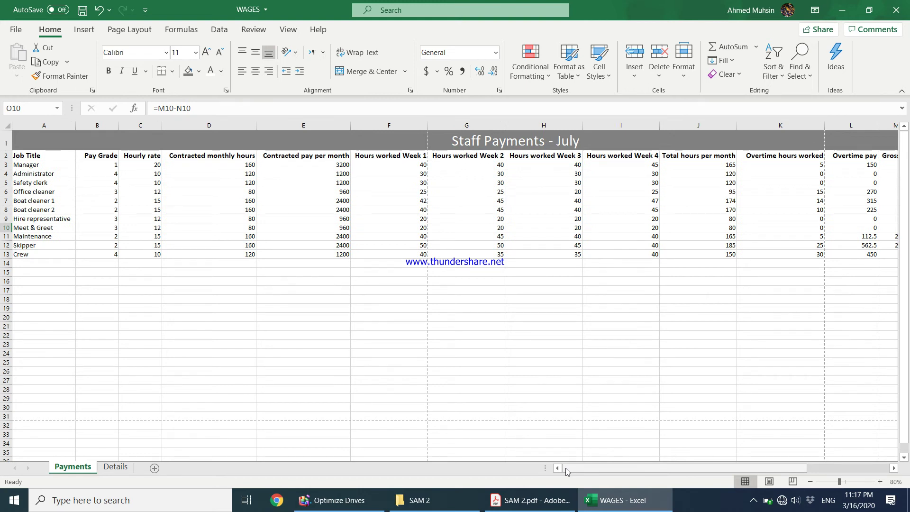
pyautogui.moveTo(134, 168); pyautogui.dragTo(145, 252)
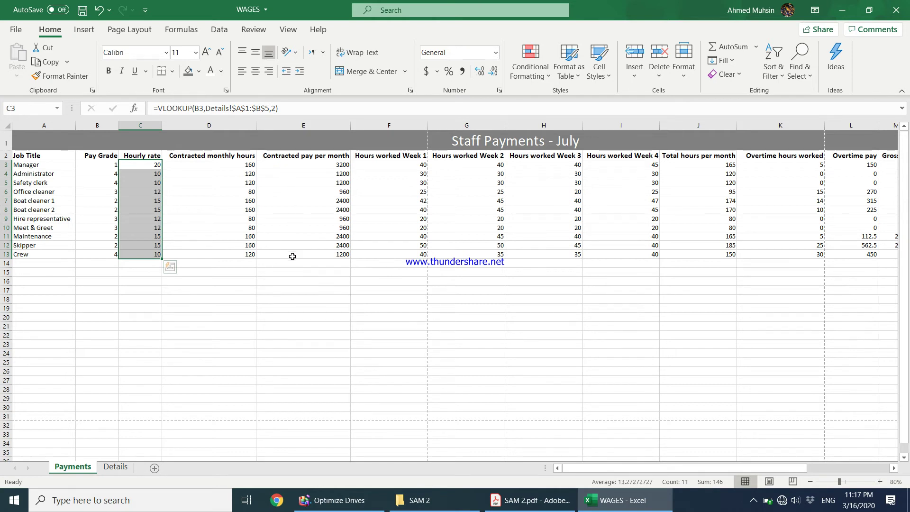
pyautogui.moveTo(288, 164); pyautogui.dragTo(302, 254)
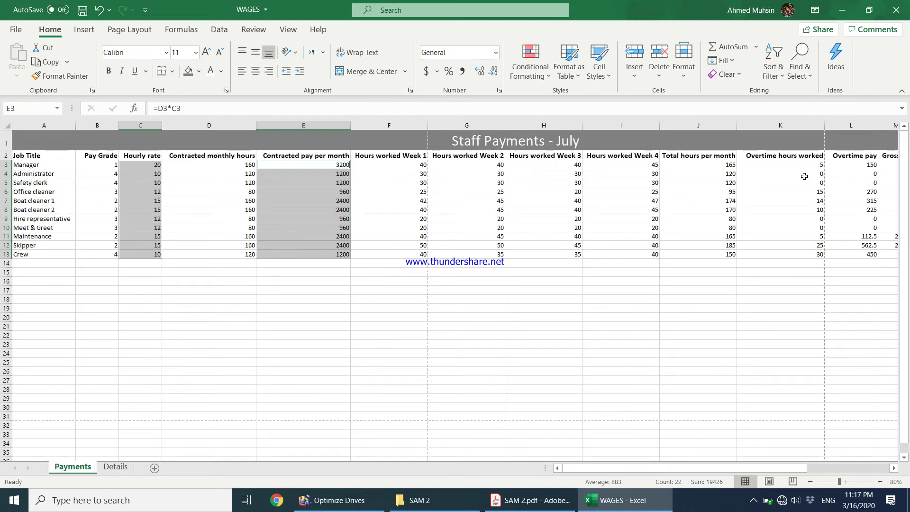
pyautogui.moveTo(865, 165); pyautogui.dragTo(866, 254)
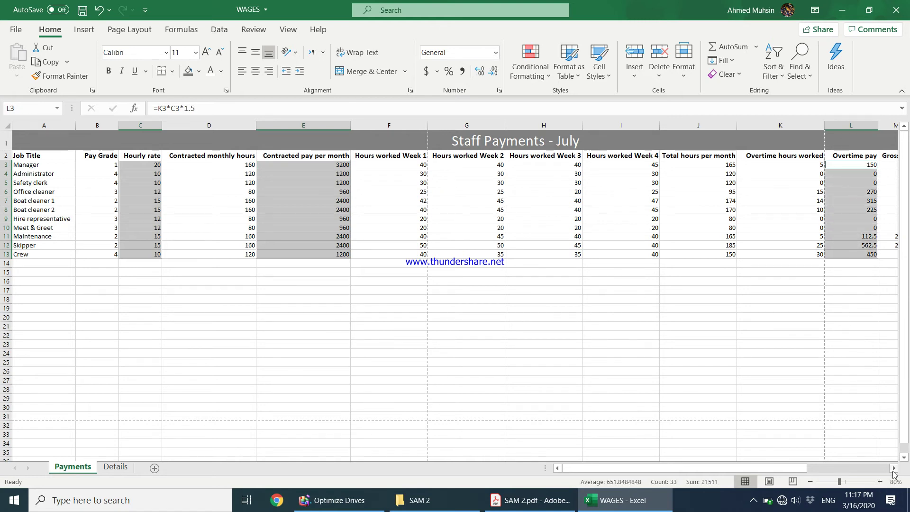
pyautogui.hscroll(4, 747, 268)
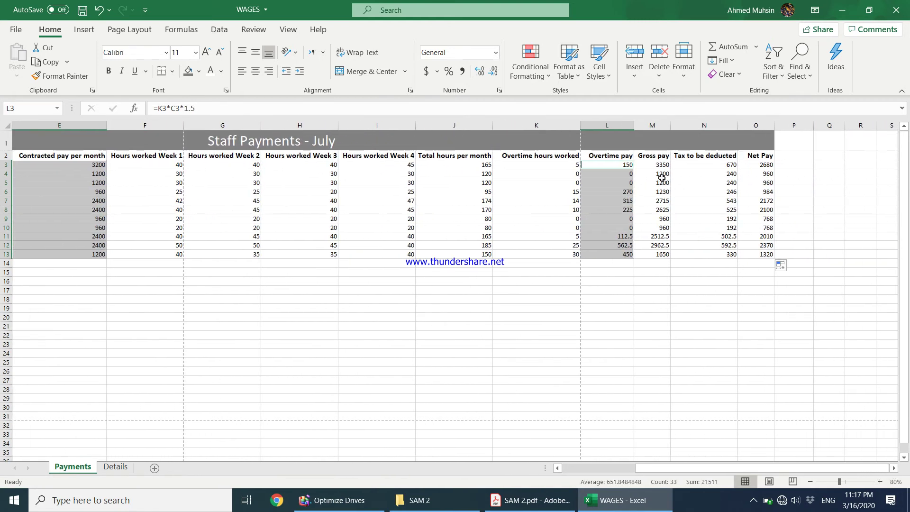
pyautogui.moveTo(661, 164); pyautogui.dragTo(764, 256)
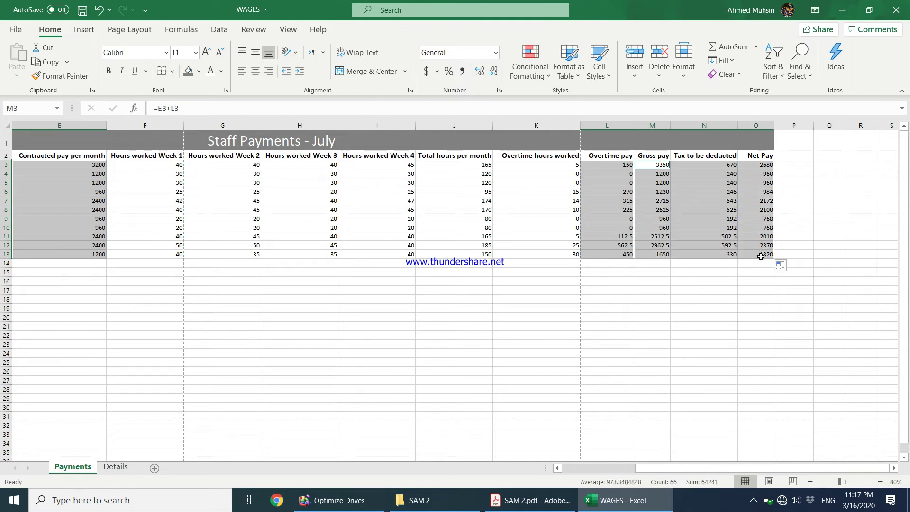
pyautogui.click(439, 73)
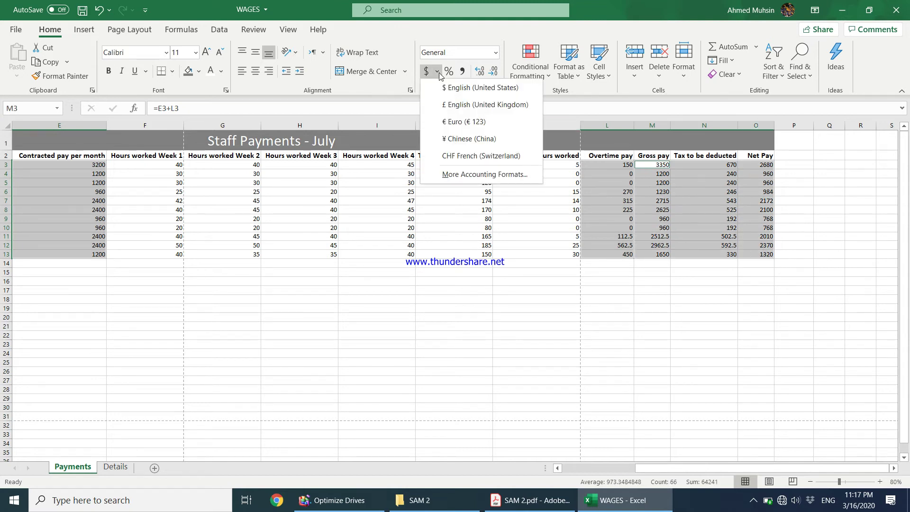
pyautogui.click(450, 106)
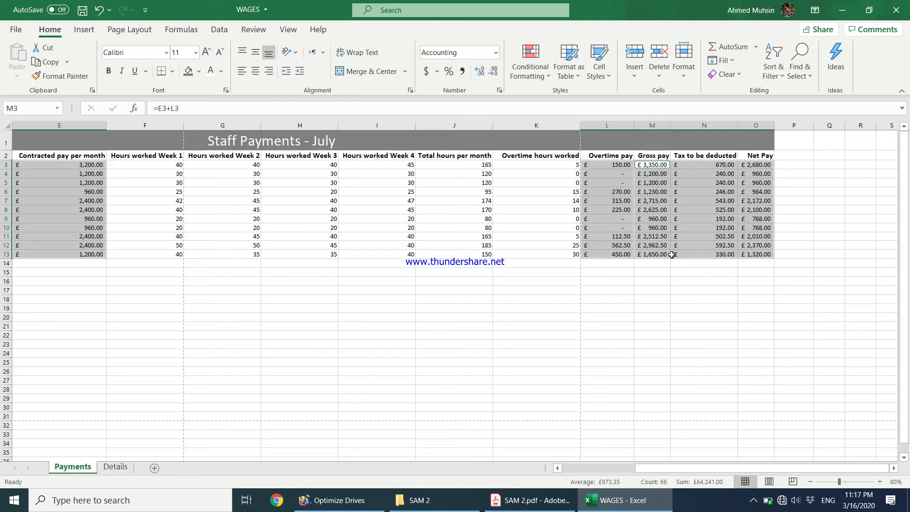
# Try more and fewer decimal places on the selected currency cells, and return them to two decimal places.
pyautogui.click(481, 72)
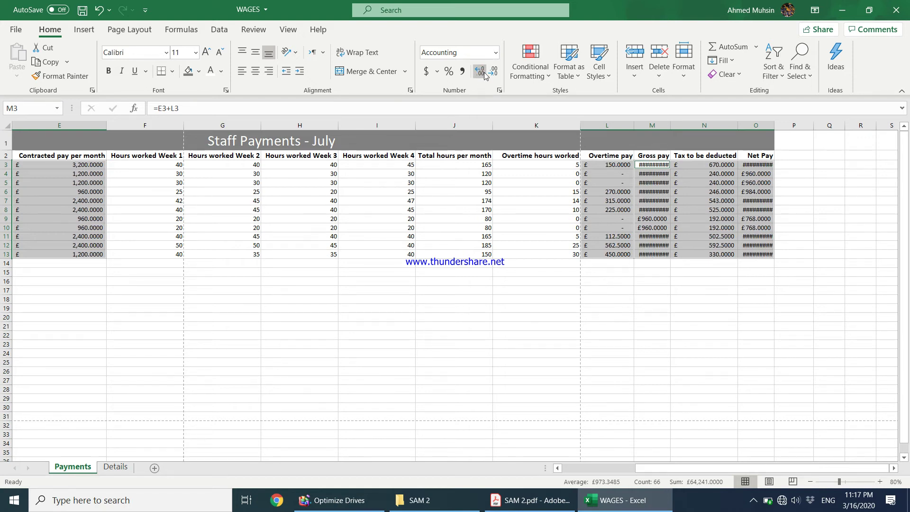
pyautogui.click(492, 72)
pyautogui.click(492, 73)
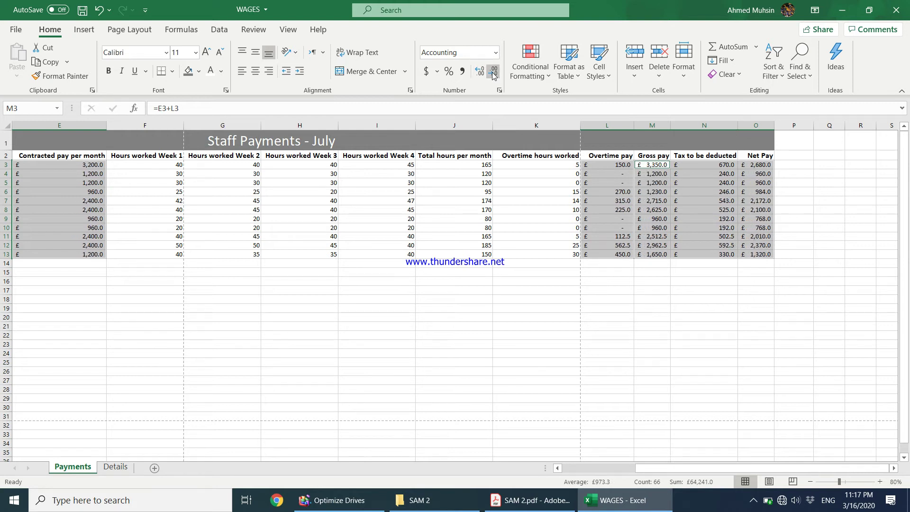
pyautogui.click(481, 72)
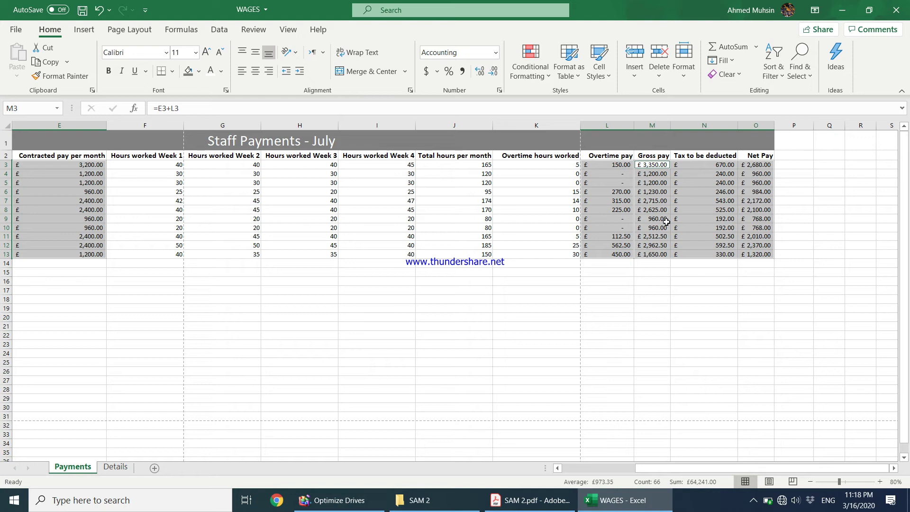
# Check the heading requirement in the SAM 2 PDF, then narrow column E in WAGES and wrap its Contracted pay per month heading.
pyautogui.moveTo(662, 471); pyautogui.dragTo(566, 471)
pyautogui.click(531, 500)
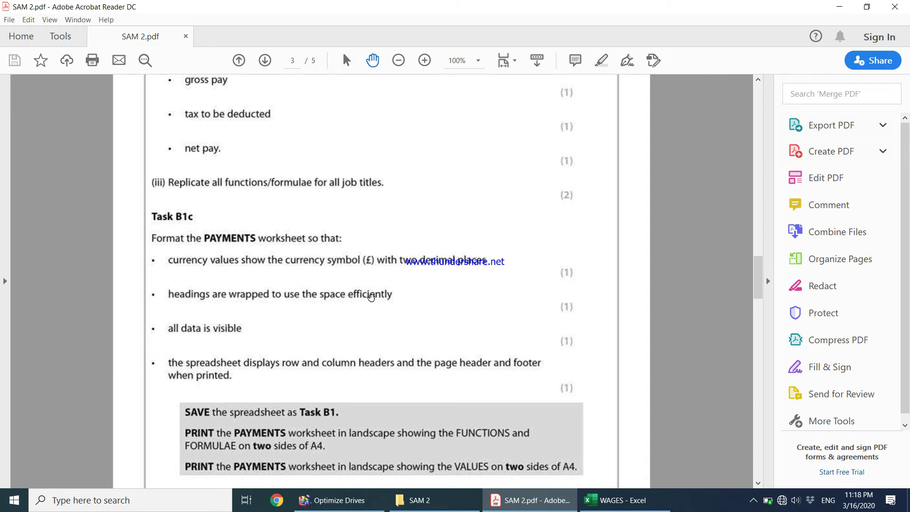
pyautogui.click(616, 499)
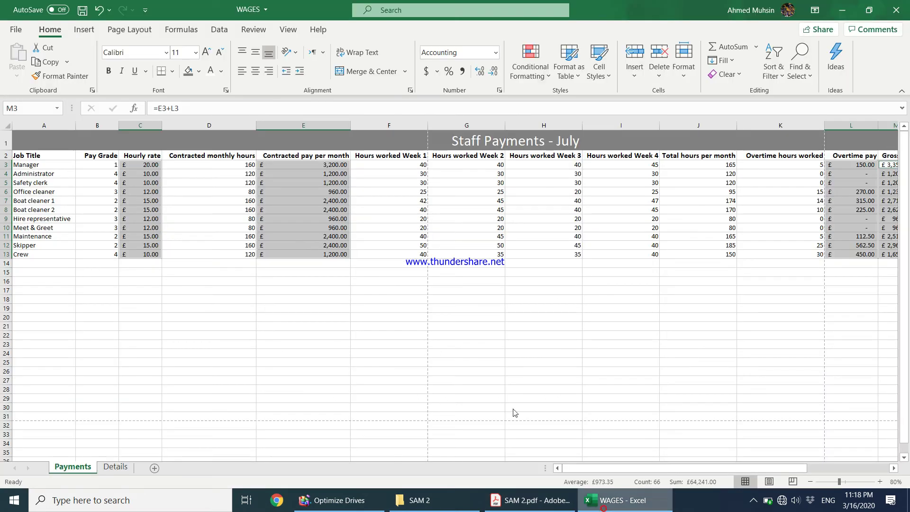
pyautogui.click(299, 237)
pyautogui.click(301, 165)
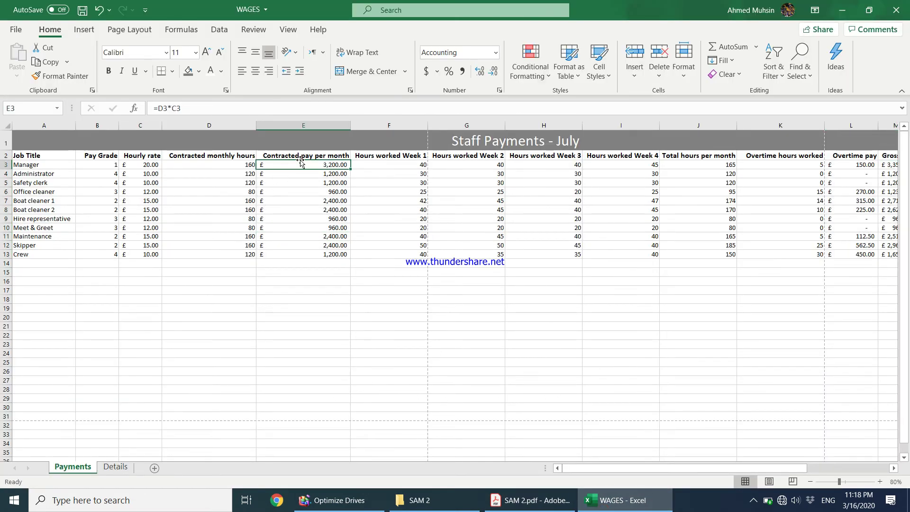
pyautogui.moveTo(351, 128); pyautogui.dragTo(303, 139)
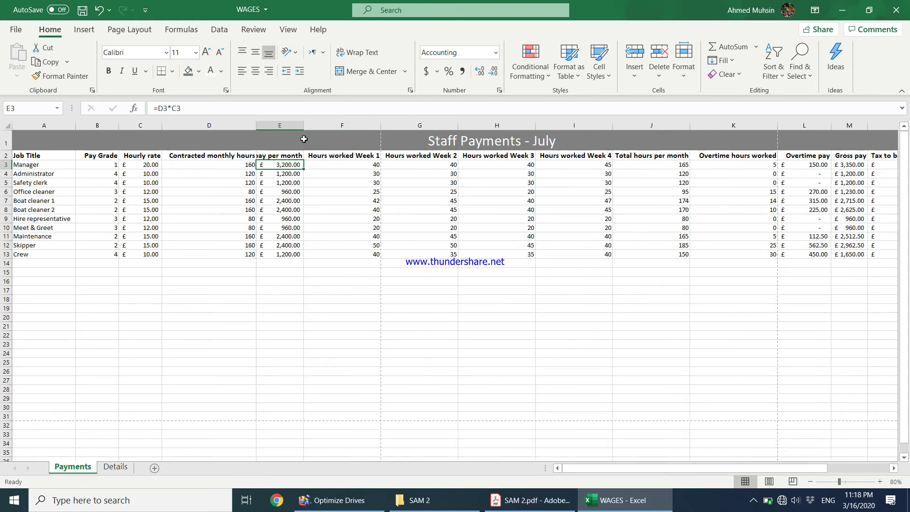
pyautogui.click(296, 156)
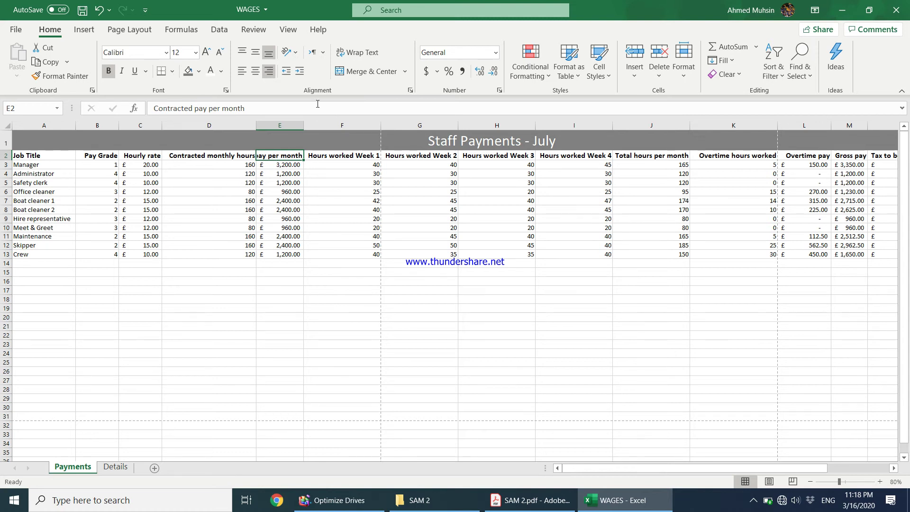
pyautogui.click(356, 53)
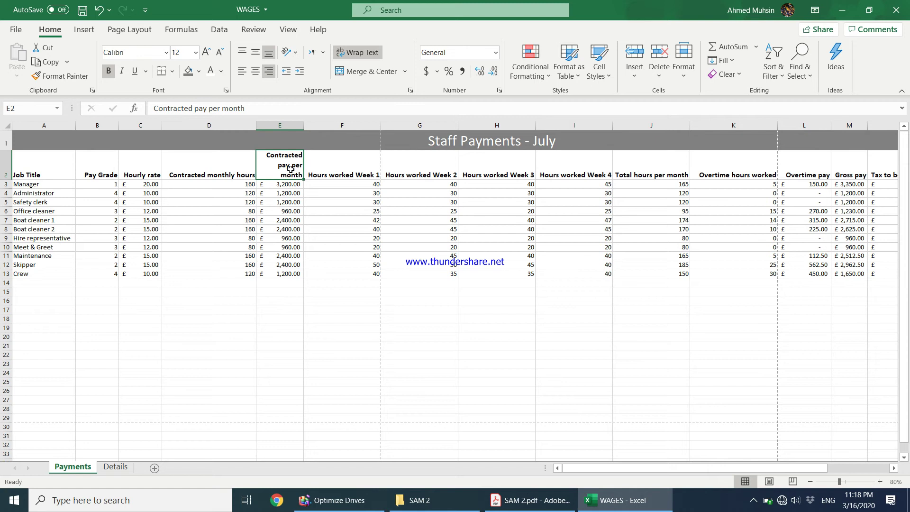
# Set the width of columns D to K to 6, and then increase it to 8.
pyautogui.moveTo(208, 125); pyautogui.dragTo(730, 181)
pyautogui.click(683, 66)
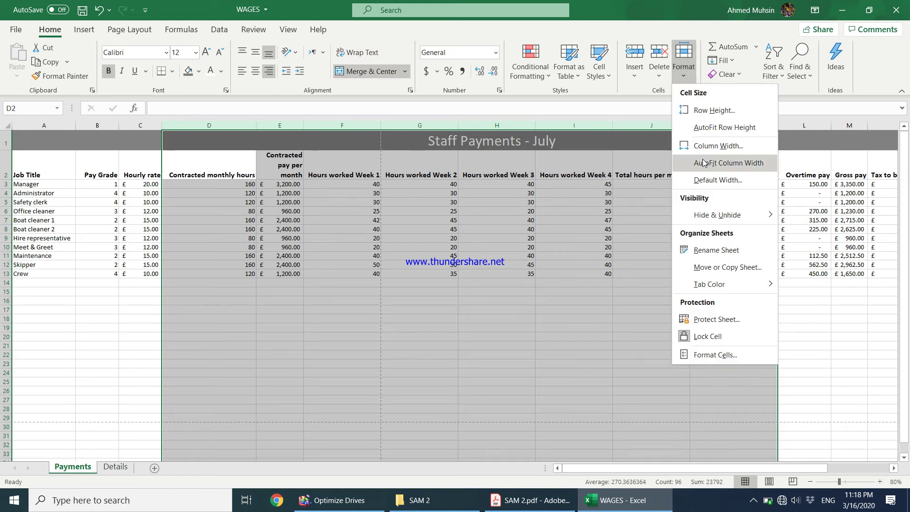
pyautogui.click(699, 146)
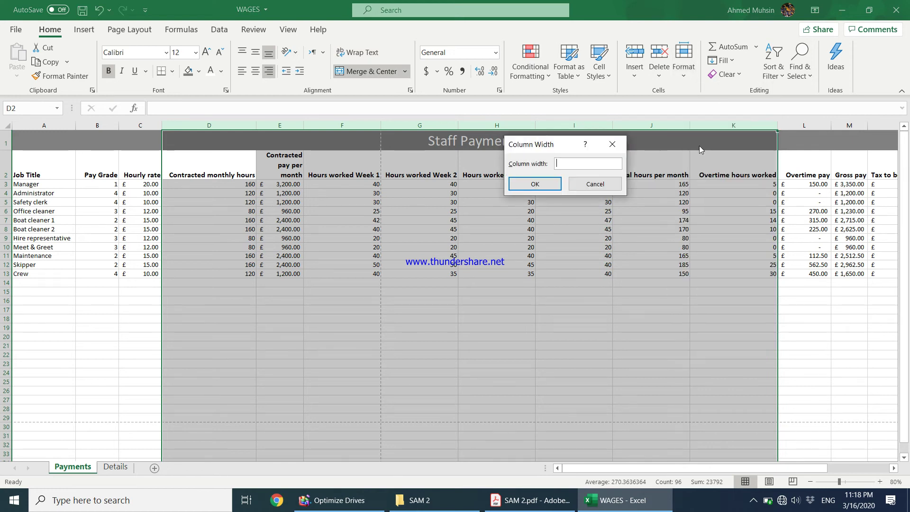
pyautogui.write('6')
pyautogui.press('Return')
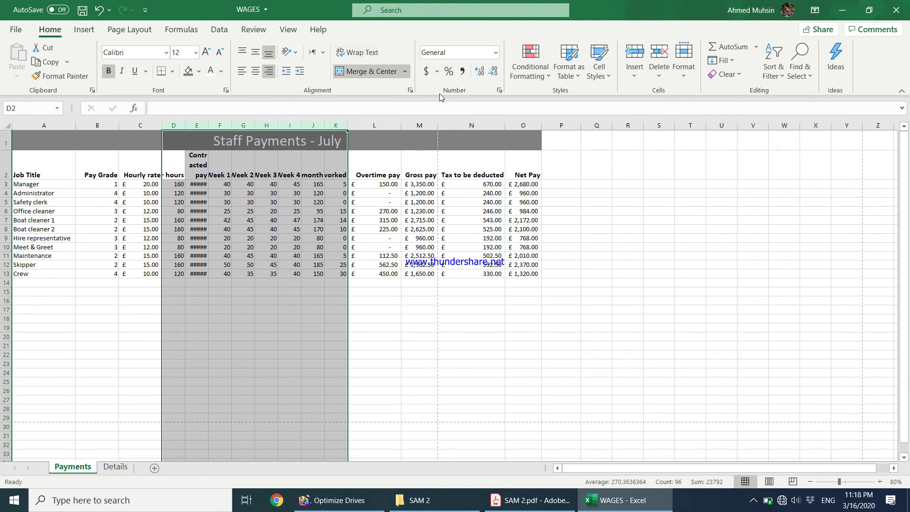
pyautogui.click(684, 71)
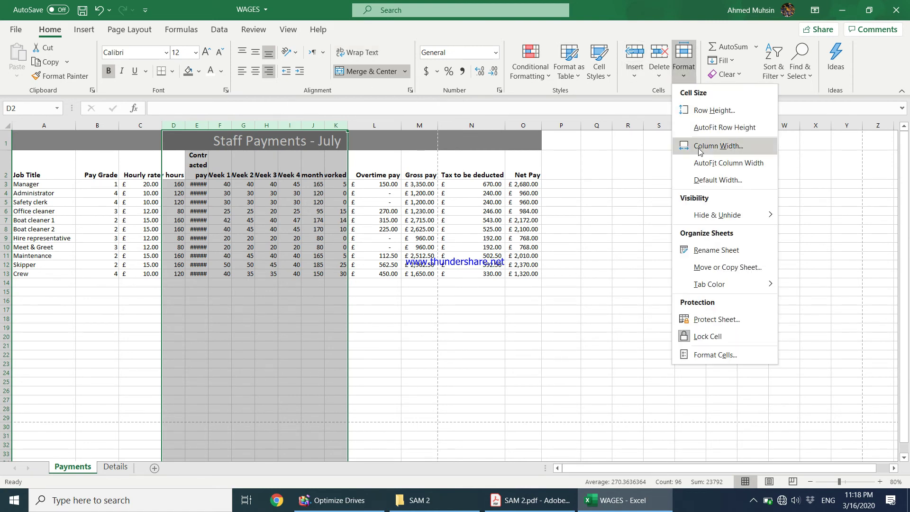
pyautogui.click(698, 147)
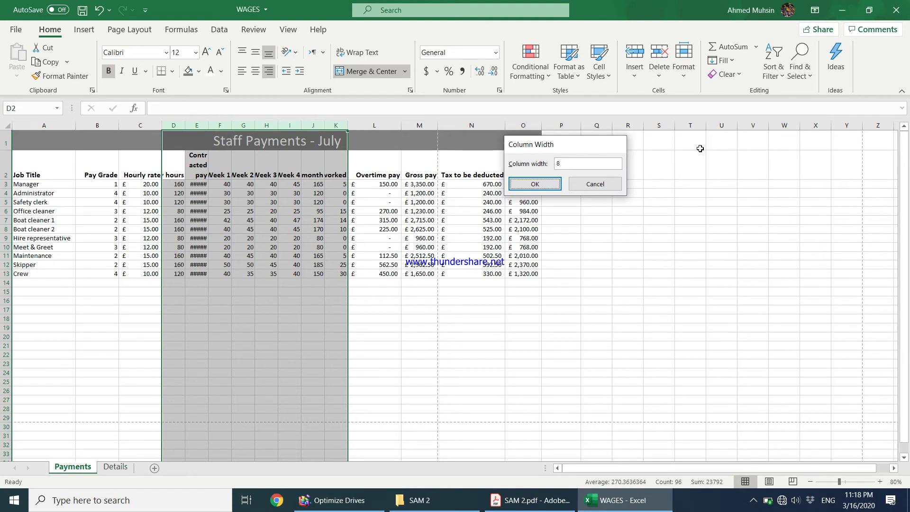
pyautogui.press('Return')
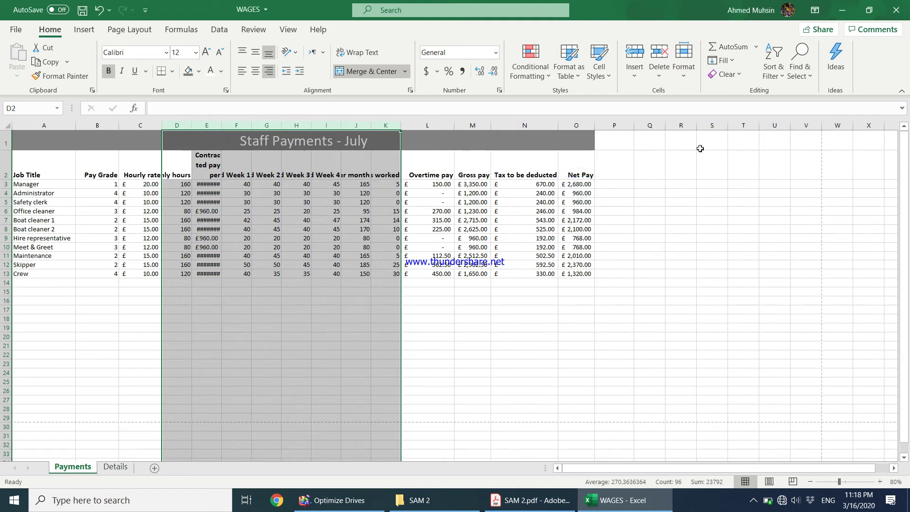
# Wrap the text in columns D to K and widen these columns further to fit the contracted pay values.
pyautogui.click(359, 55)
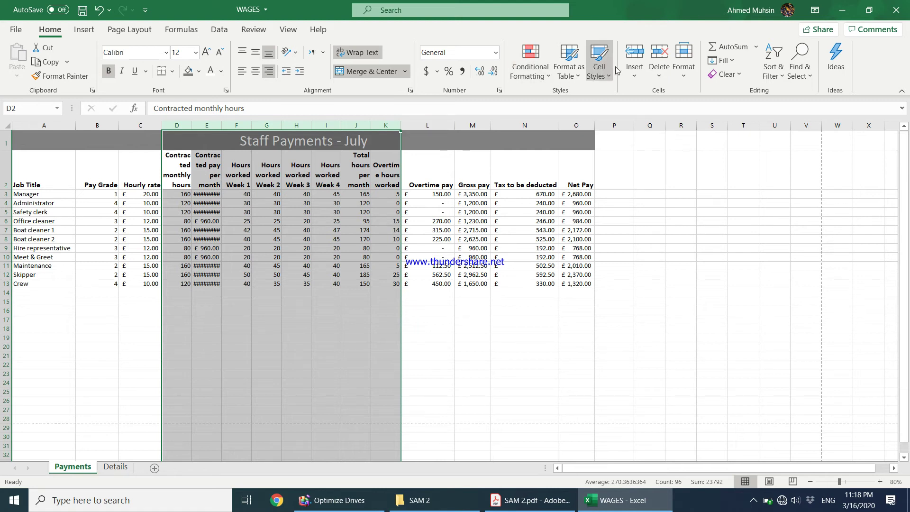
pyautogui.click(683, 61)
pyautogui.click(688, 145)
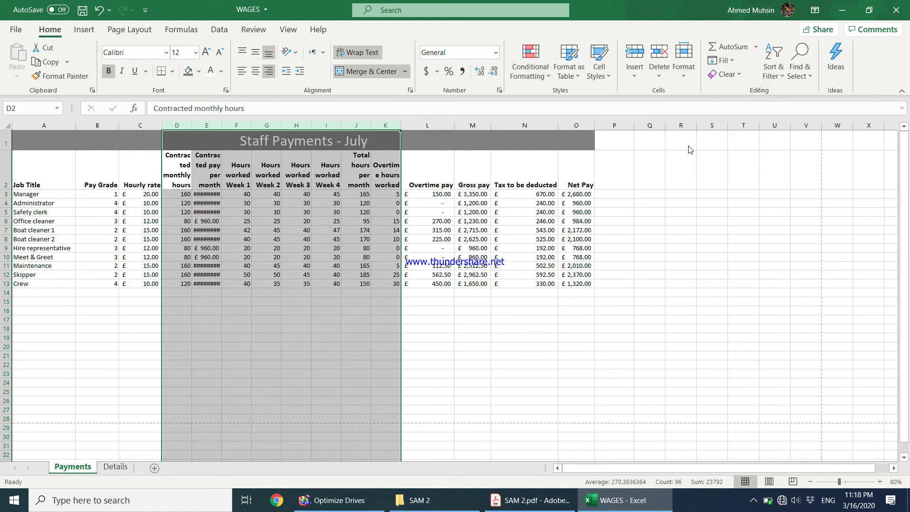
pyautogui.press('Return')
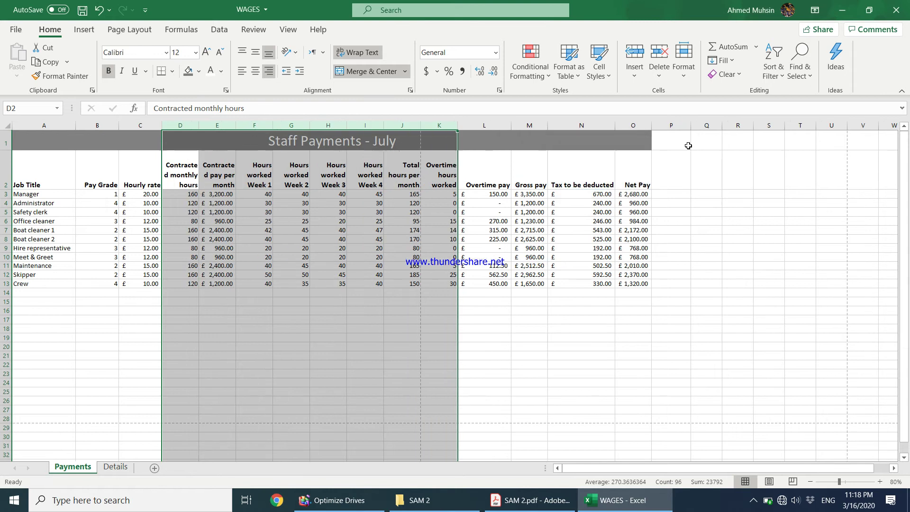
# Widen columns D and E to fit the word Contracted on one line in both headings, and look over the wrapped headings.
pyautogui.click(283, 191)
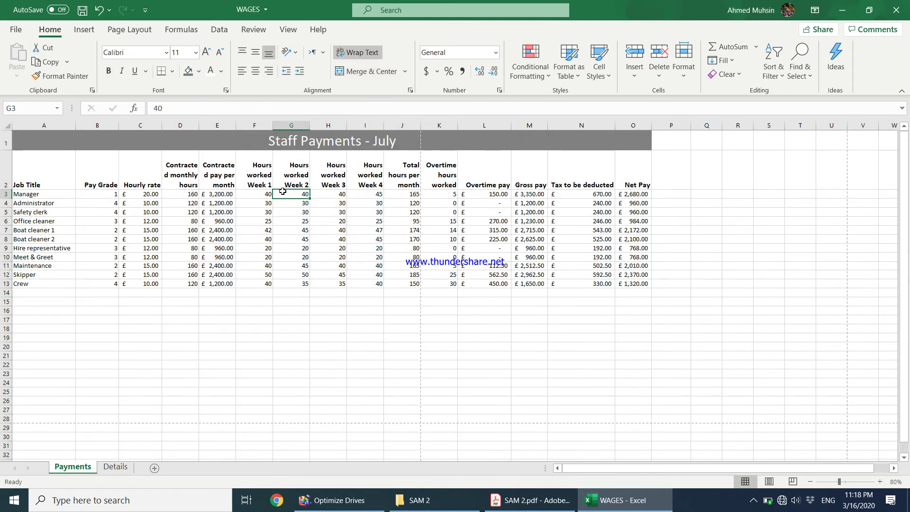
pyautogui.click(175, 176)
pyautogui.moveTo(199, 126); pyautogui.dragTo(244, 126)
pyautogui.click(278, 248)
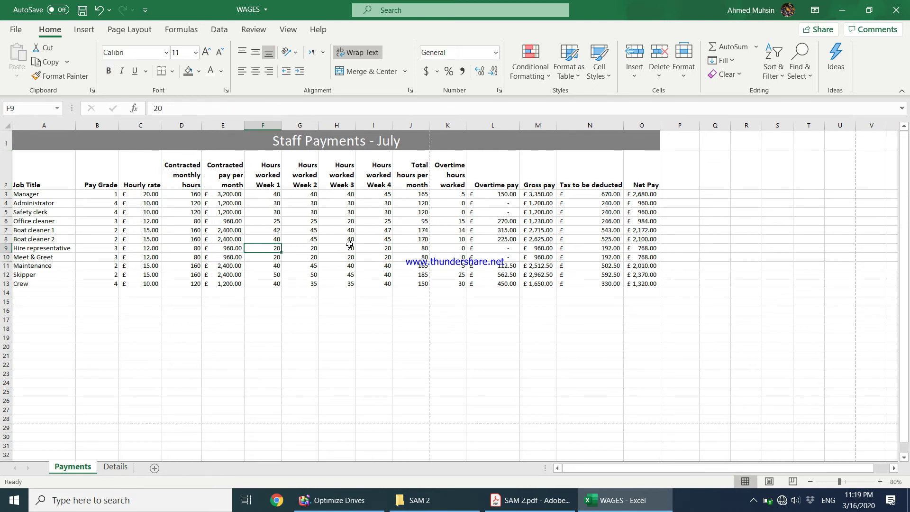
pyautogui.moveTo(41, 181); pyautogui.dragTo(351, 182)
pyautogui.click(223, 203)
pyautogui.click(175, 184)
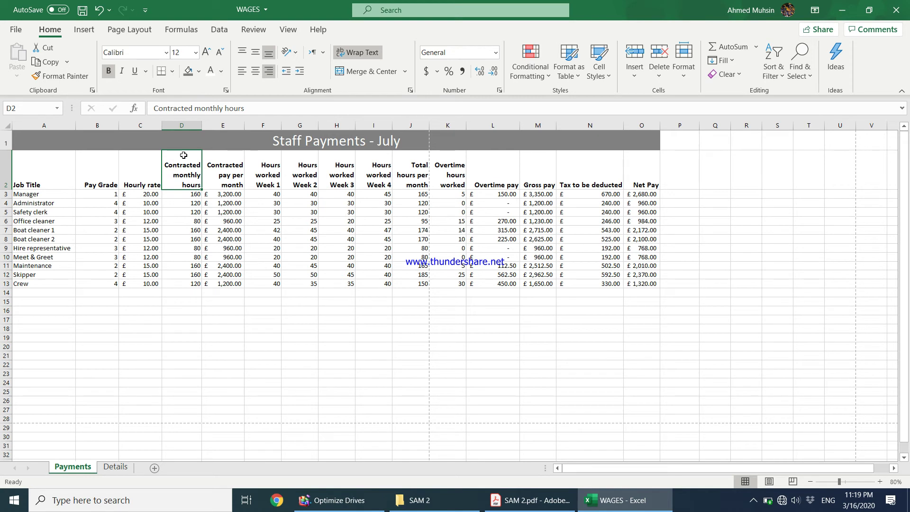
# Recheck the Task B1c requirements in the SAM 2 PDF, then narrow column N in WAGES and wrap its Tax to be deducted heading.
pyautogui.click(543, 499)
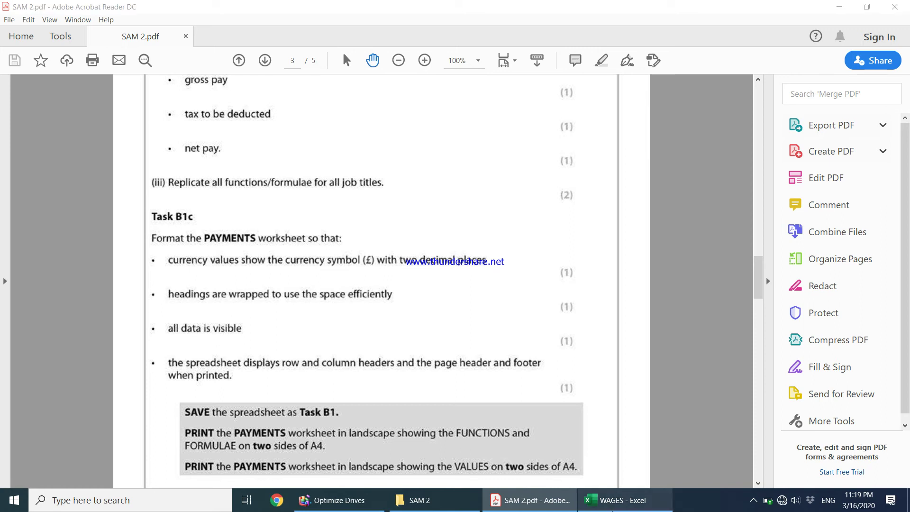
pyautogui.click(591, 509)
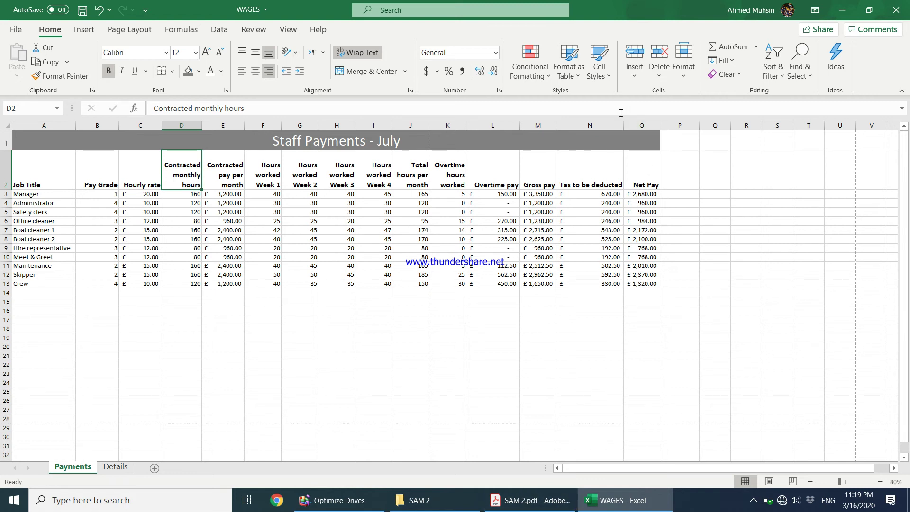
pyautogui.moveTo(626, 125); pyautogui.dragTo(600, 136)
pyautogui.click(581, 169)
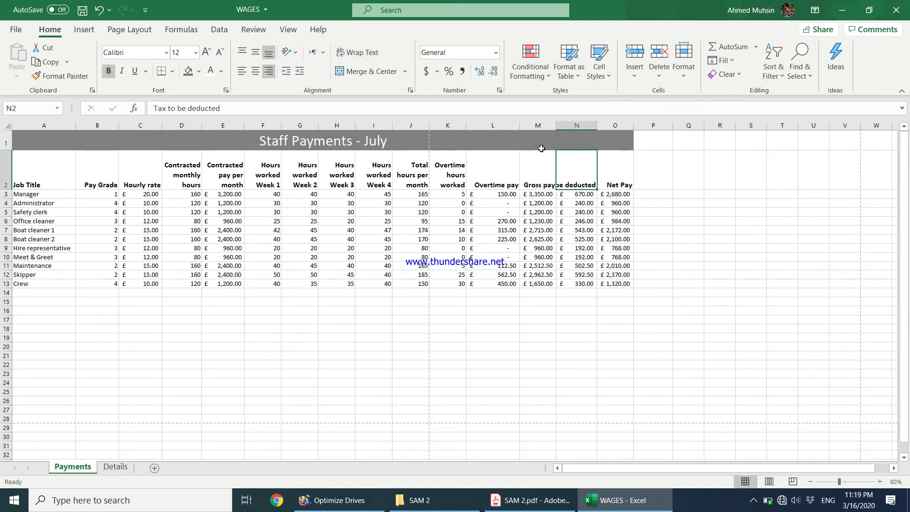
pyautogui.click(363, 53)
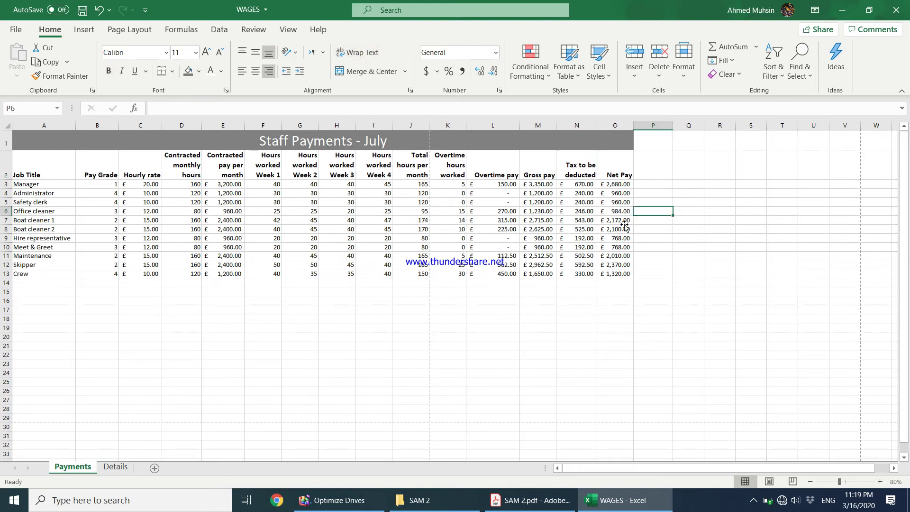
# Reread the Task B1c requirements in the SAM 2 PDF and check in WAGES that row and column headings are set to print.
pyautogui.click(530, 500)
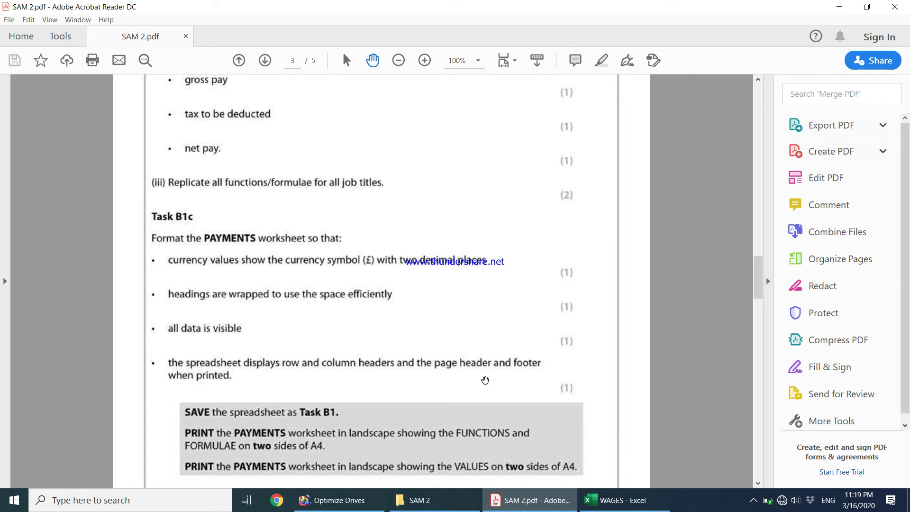
pyautogui.click(839, 7)
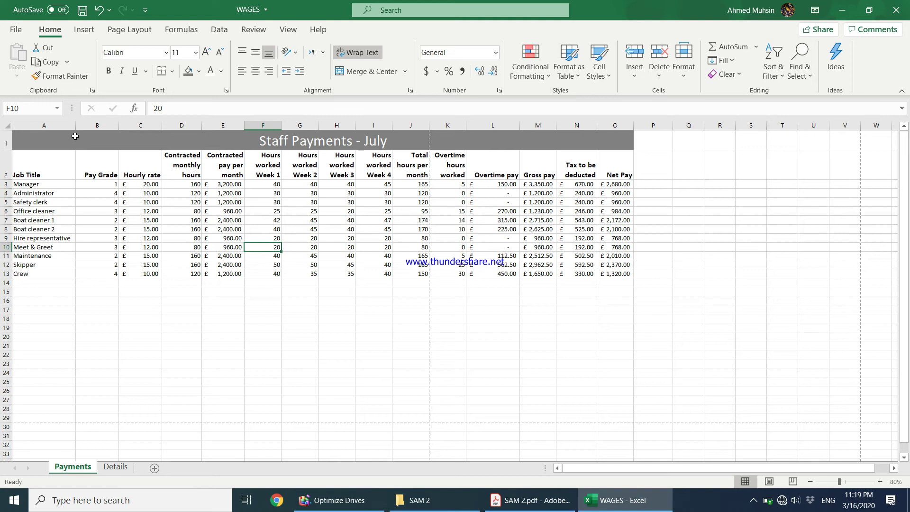
pyautogui.moveTo(67, 143); pyautogui.dragTo(250, 272)
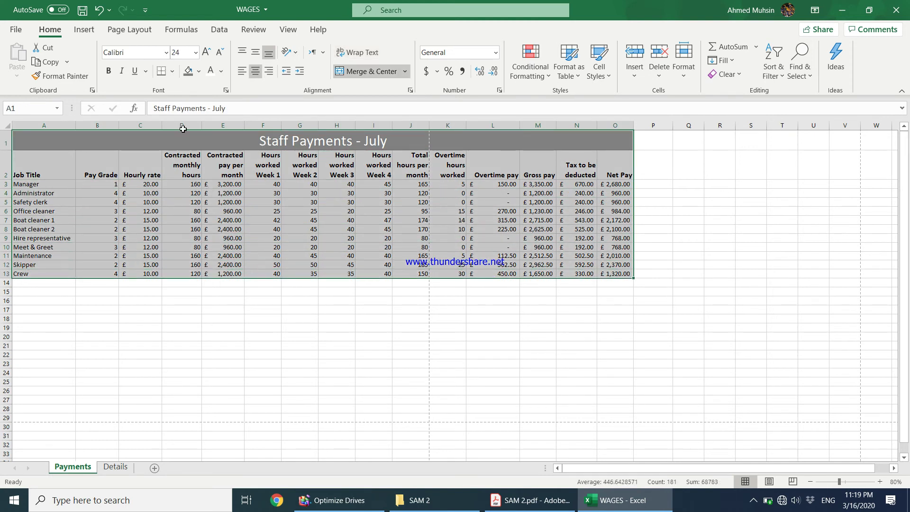
pyautogui.click(136, 33)
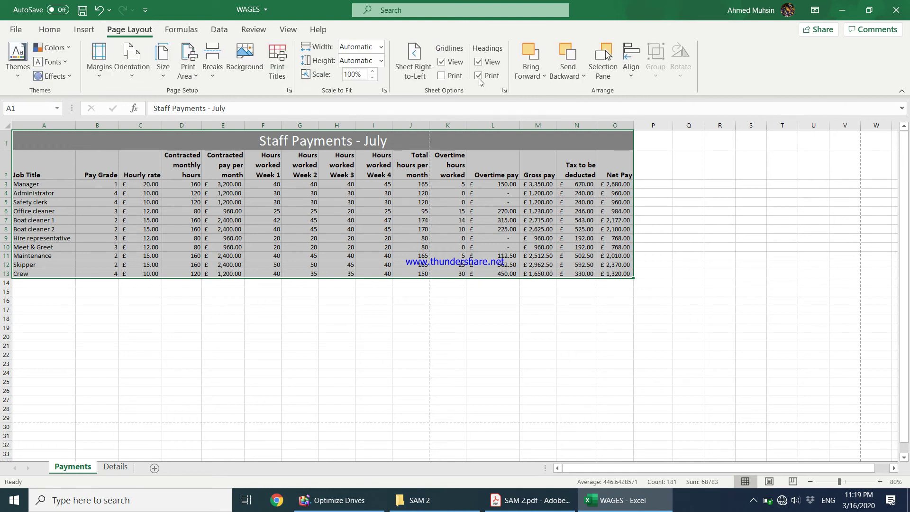
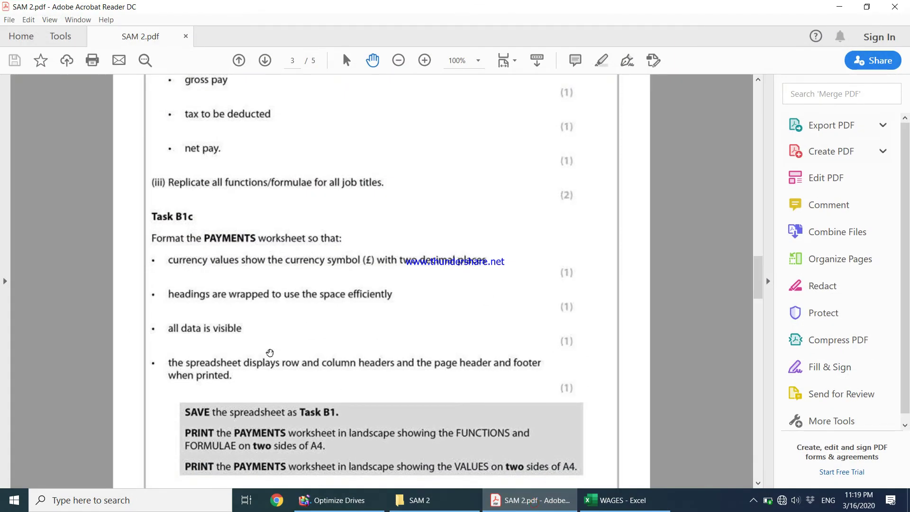
pyautogui.scroll(-2, 269, 351)
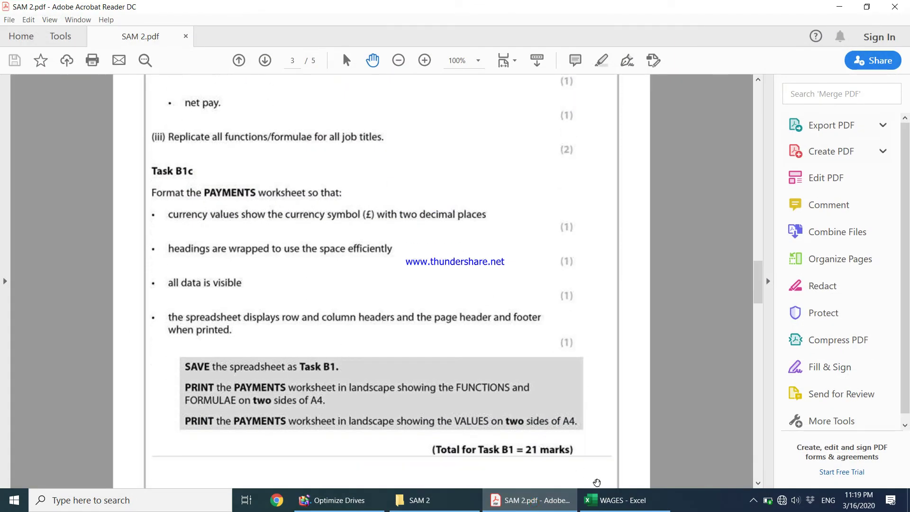
pyautogui.click(611, 500)
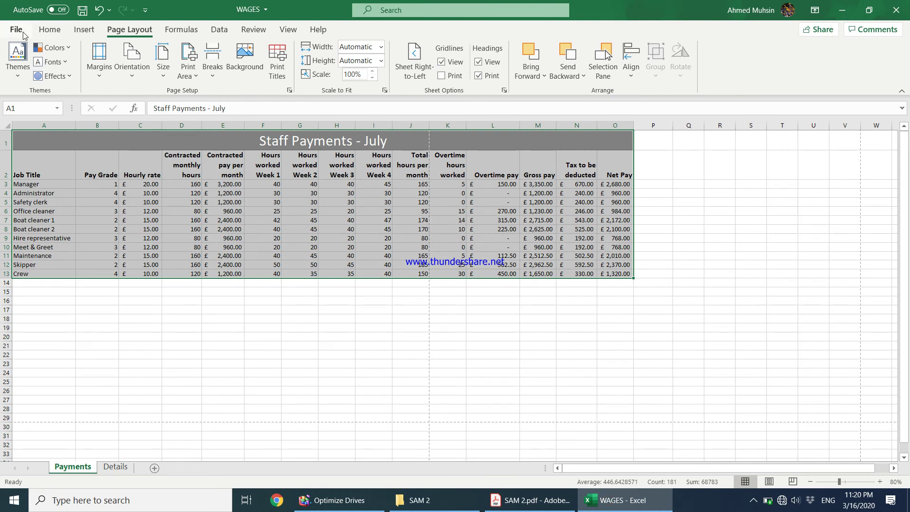
# Save the workbook as TASK B1 in the SAM 2 folder.
pyautogui.hotkey('alt', 'f')
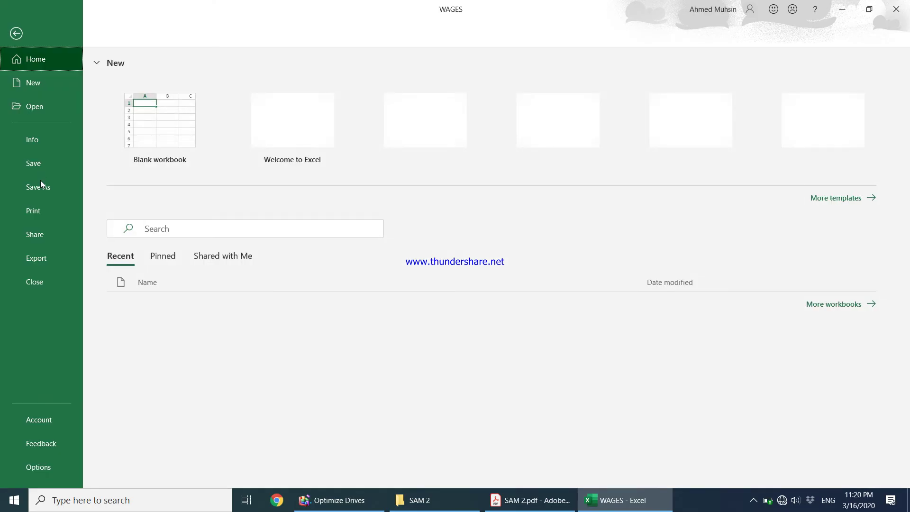
pyautogui.click(41, 187)
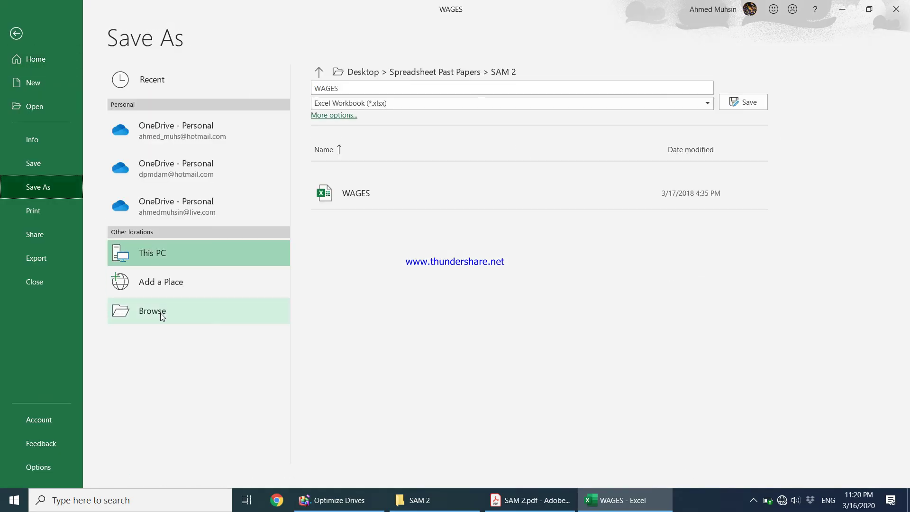
pyautogui.click(161, 313)
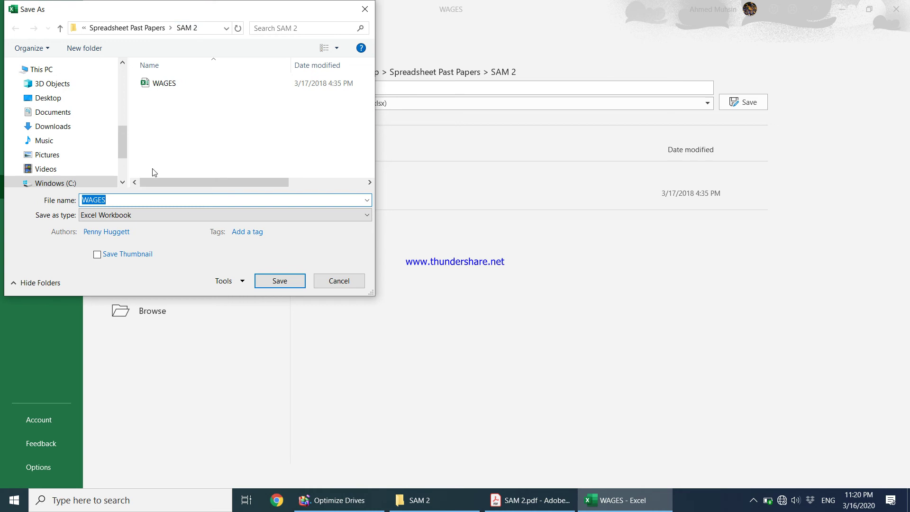
pyautogui.write('TASK B1')
pyautogui.press('Return')
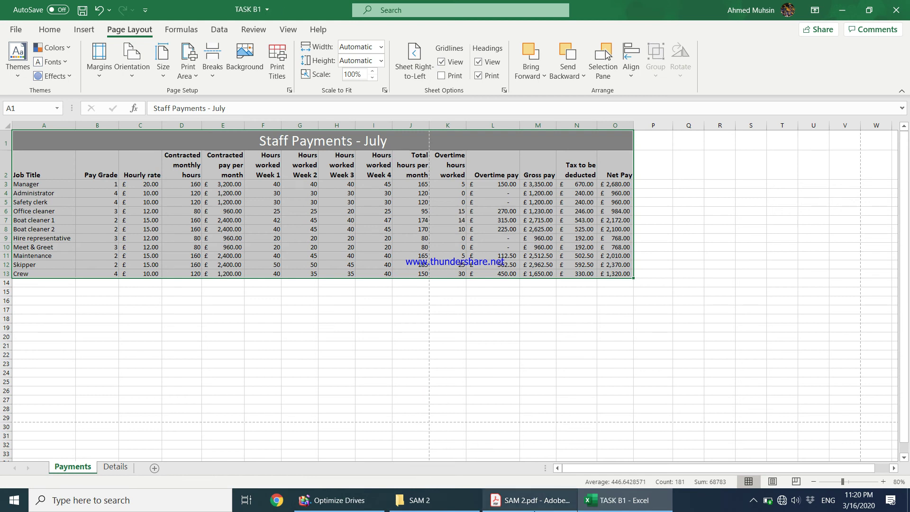
# Read the printing instructions in the SAM 2 PDF, then show the formulas in the Payments worksheet of the TASK B1 workbook.
pyautogui.click(531, 500)
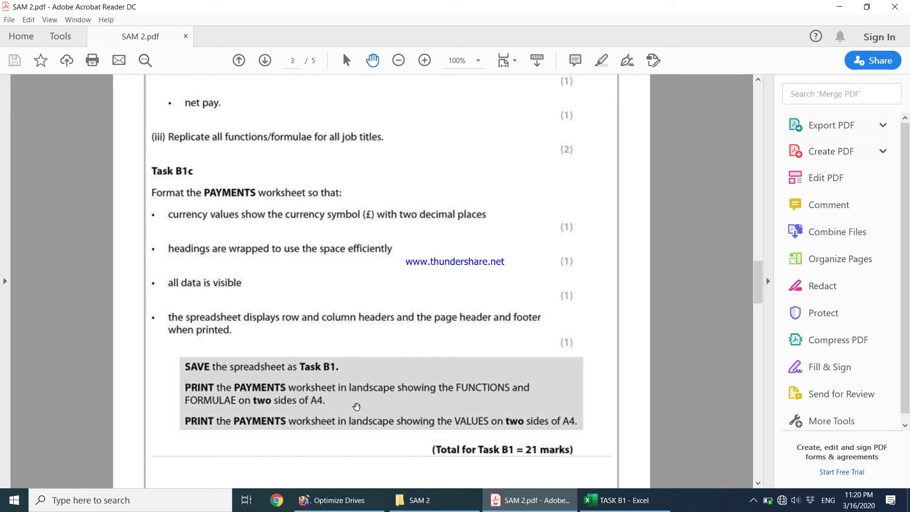
pyautogui.click(625, 500)
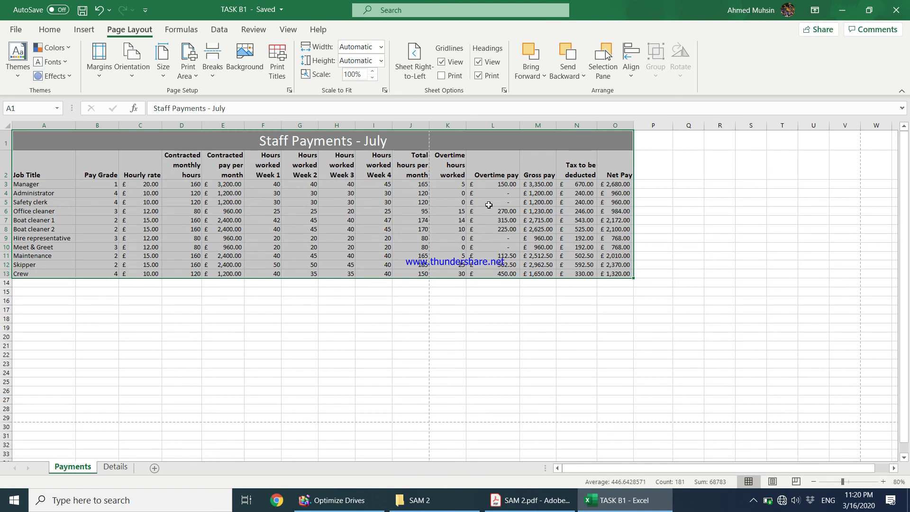
pyautogui.click(183, 31)
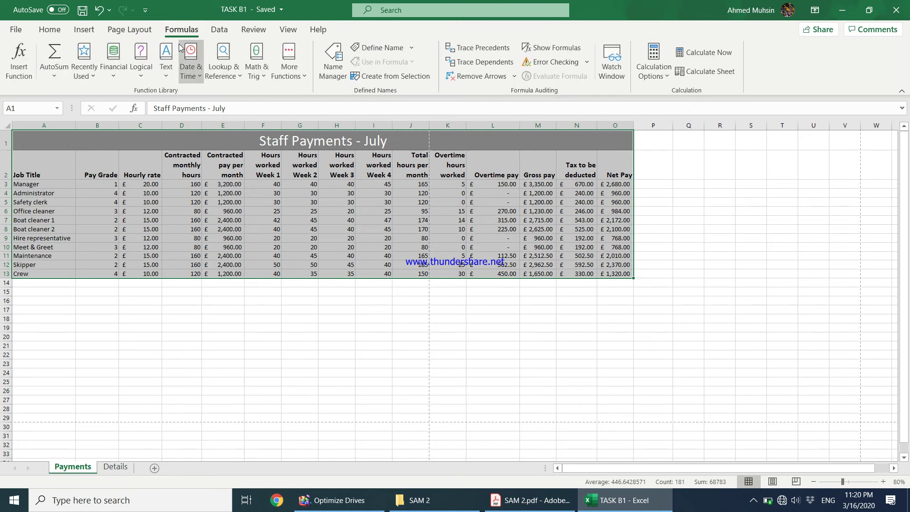
pyautogui.click(542, 51)
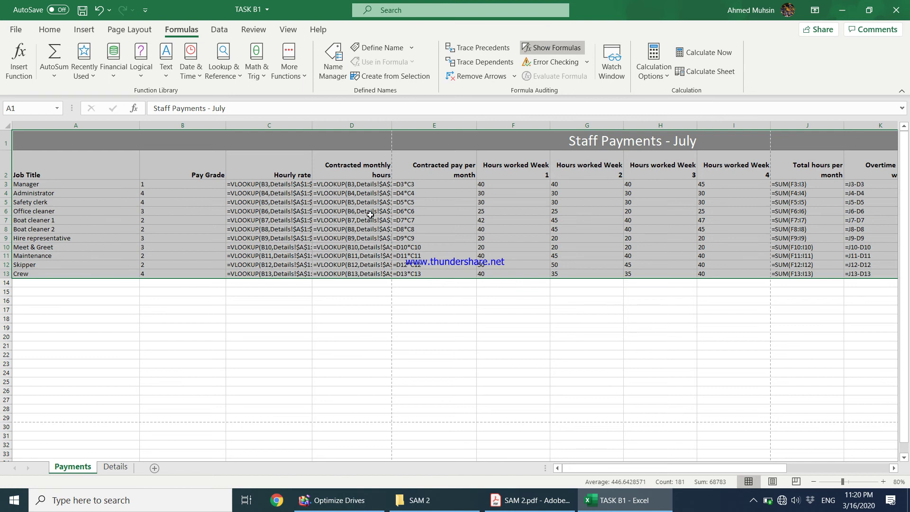
# Autofit all columns of the Payments worksheet to the displayed formulas and look them over through to Net Pay.
pyautogui.click(250, 229)
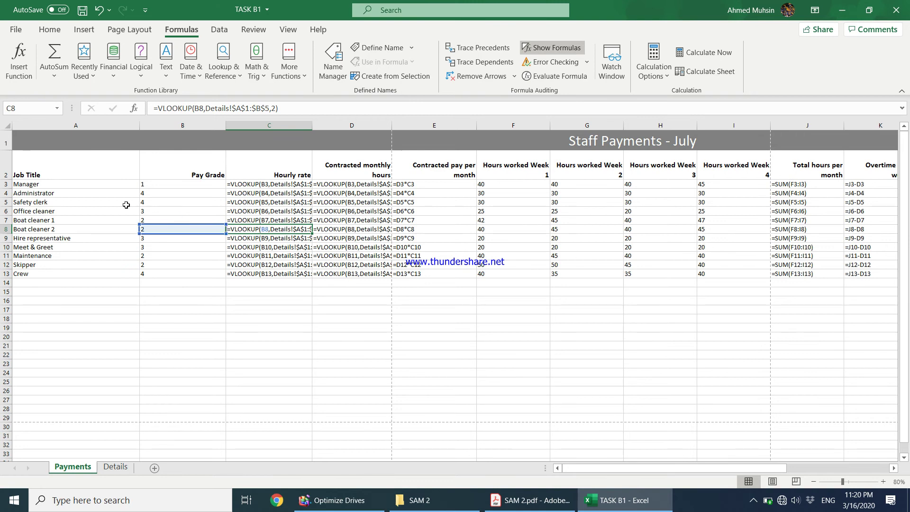
pyautogui.click(6, 127)
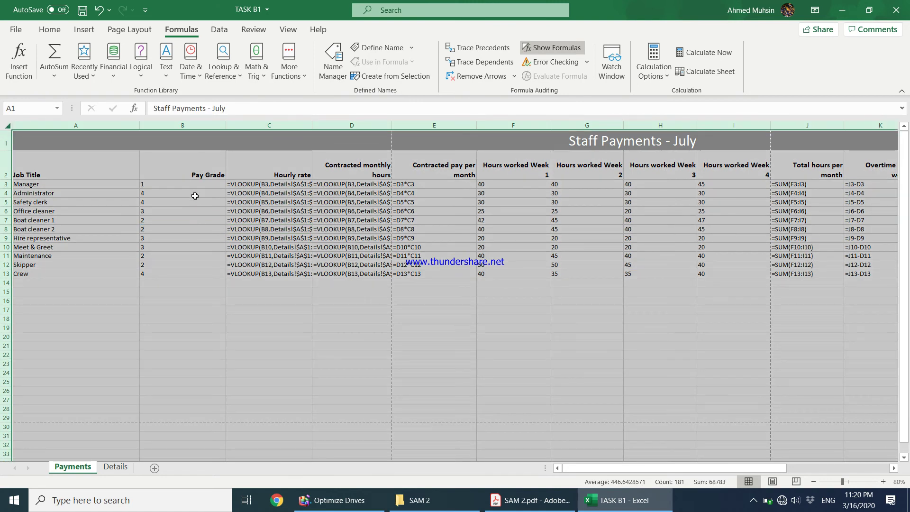
pyautogui.doubleClick(139, 130)
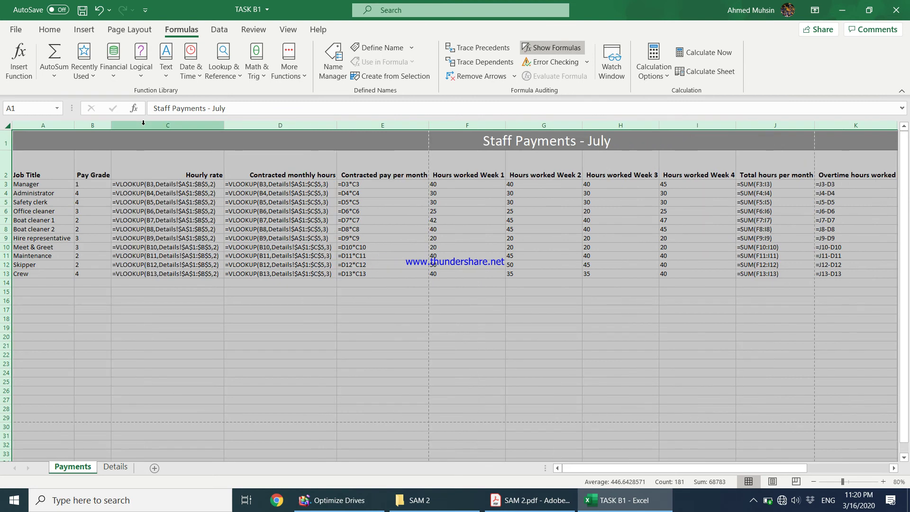
pyautogui.click(216, 240)
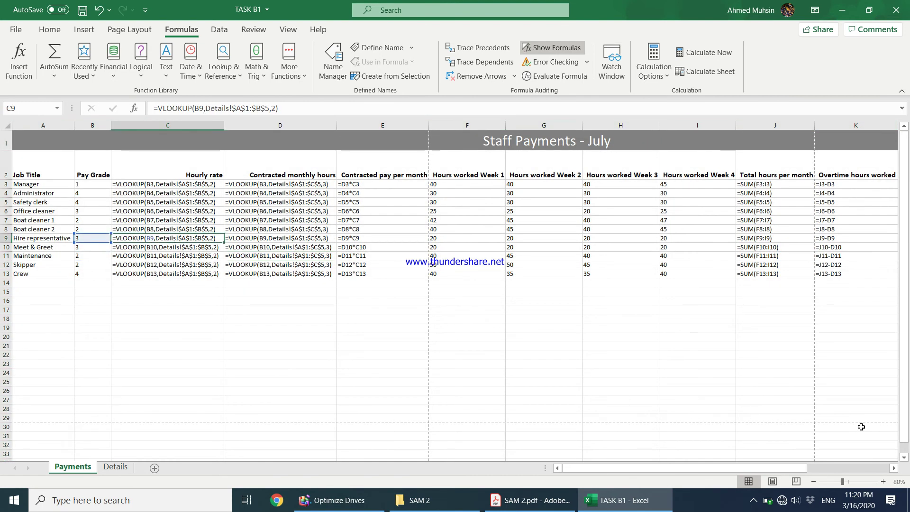
pyautogui.hscroll(4, 892, 472)
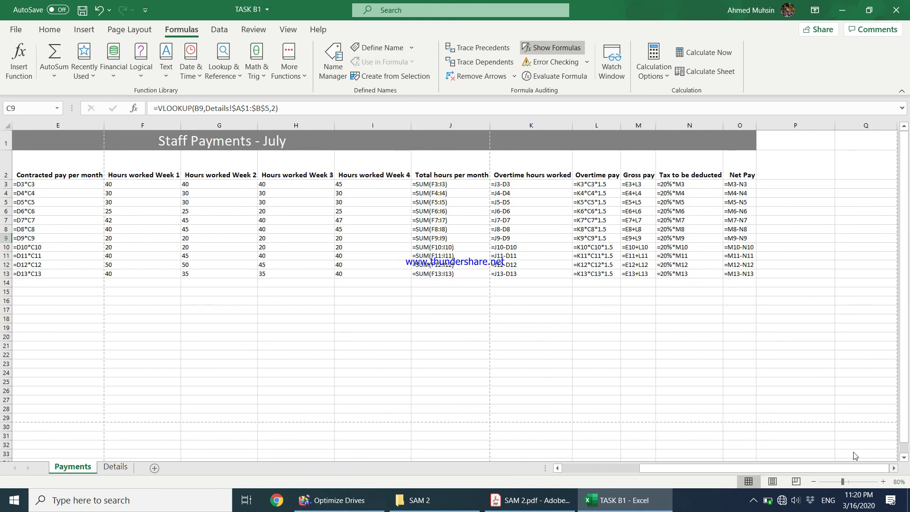
pyautogui.moveTo(744, 468); pyautogui.dragTo(592, 468)
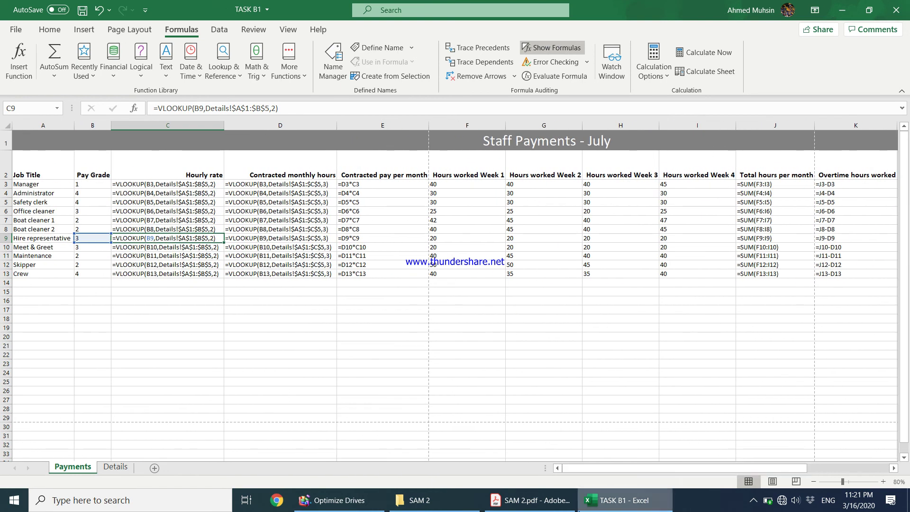
# Recheck the two-page print requirement in the SAM 2 PDF, then preview the formulas printout in TASK B1 and set its margins to Narrow.
pyautogui.click(558, 501)
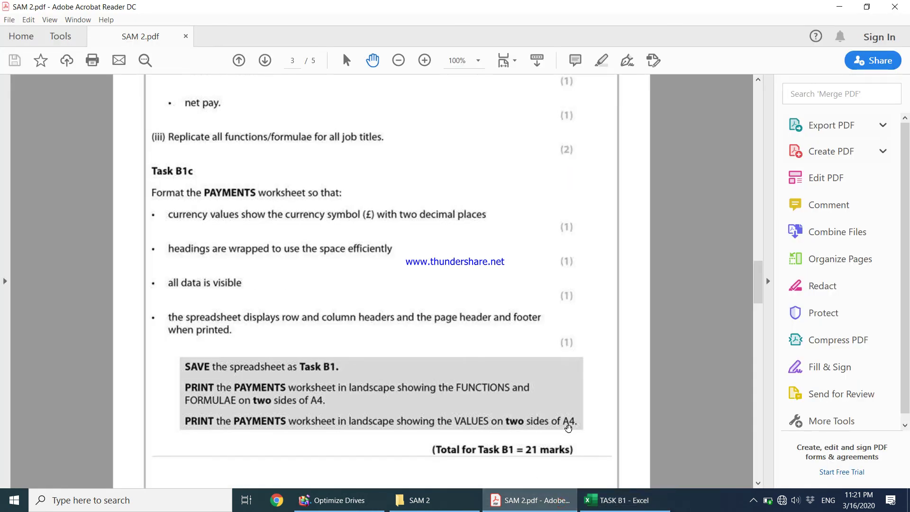
pyautogui.click(624, 500)
pyautogui.moveTo(388, 138); pyautogui.dragTo(418, 270)
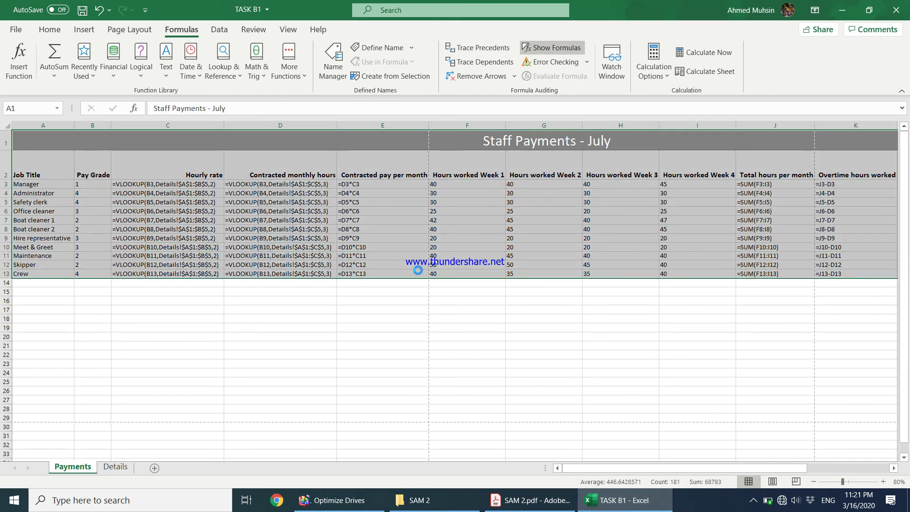
pyautogui.hotkey('ctrl', 'p')
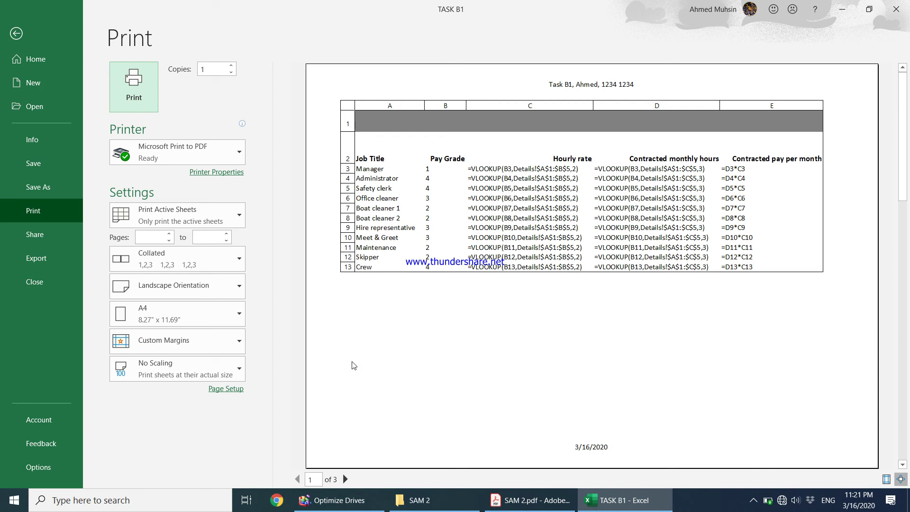
pyautogui.click(219, 345)
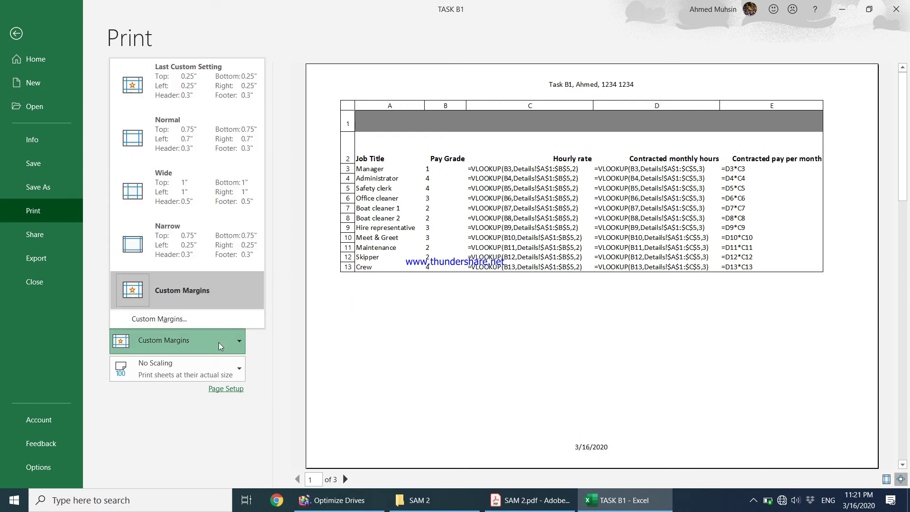
pyautogui.click(198, 251)
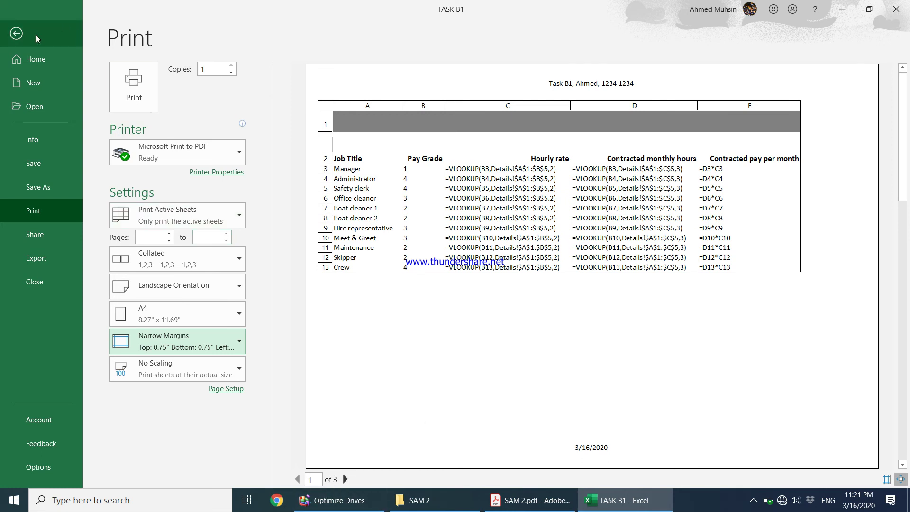
pyautogui.click(17, 33)
# Set the width of columns E to I in the Payments worksheet to 10.
pyautogui.click(242, 238)
pyautogui.doubleClick(172, 219)
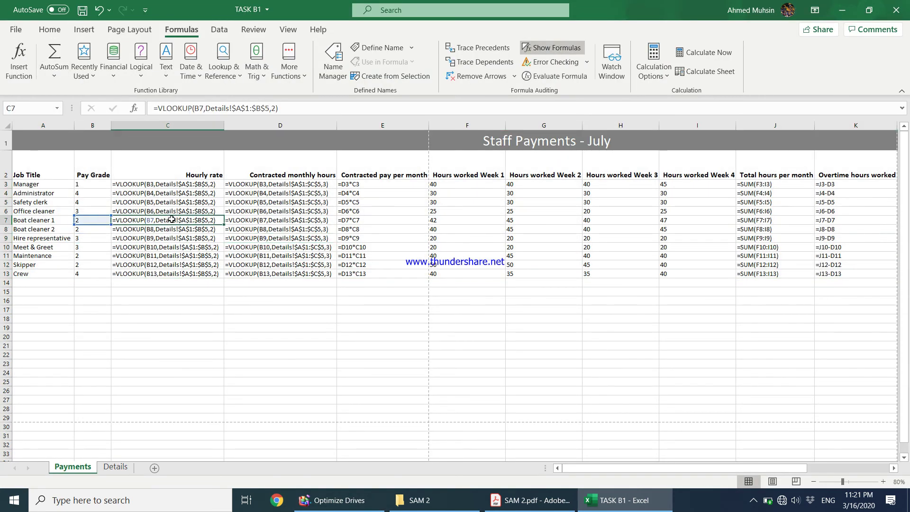
pyautogui.click(363, 167)
pyautogui.moveTo(378, 126); pyautogui.dragTo(688, 164)
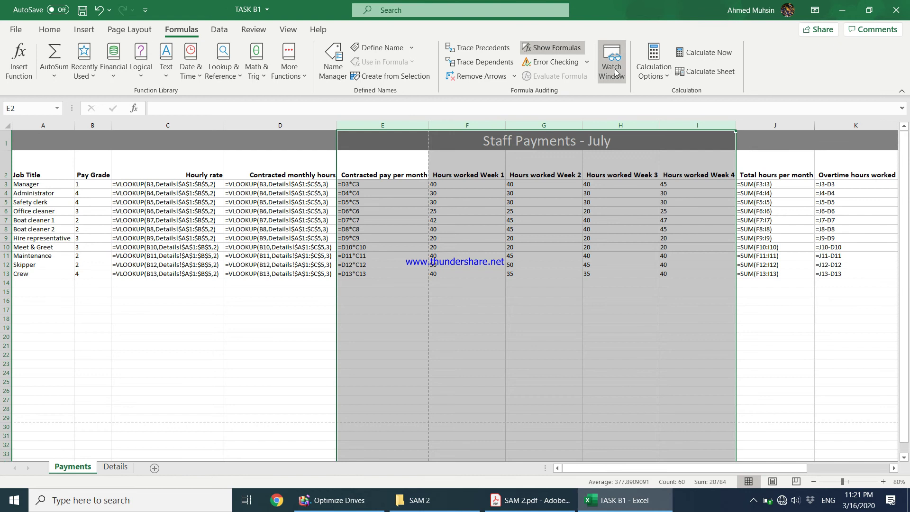
pyautogui.click(47, 30)
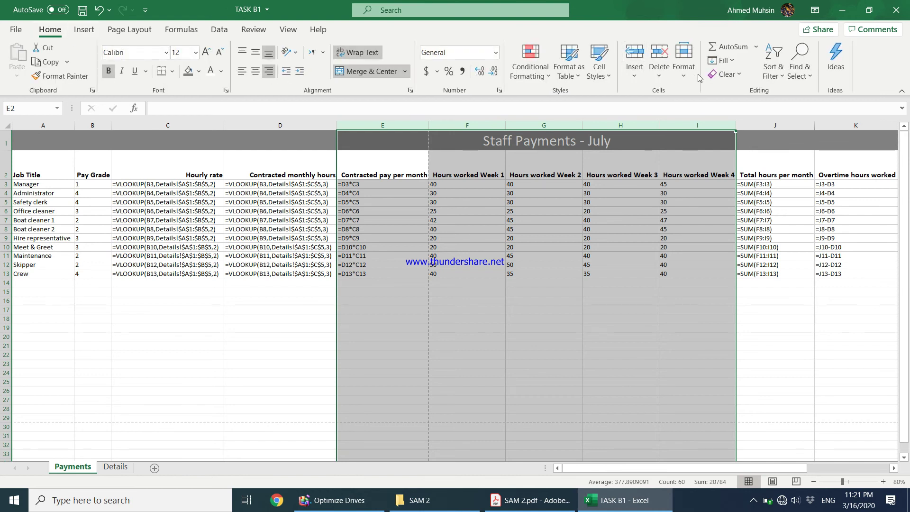
pyautogui.click(683, 71)
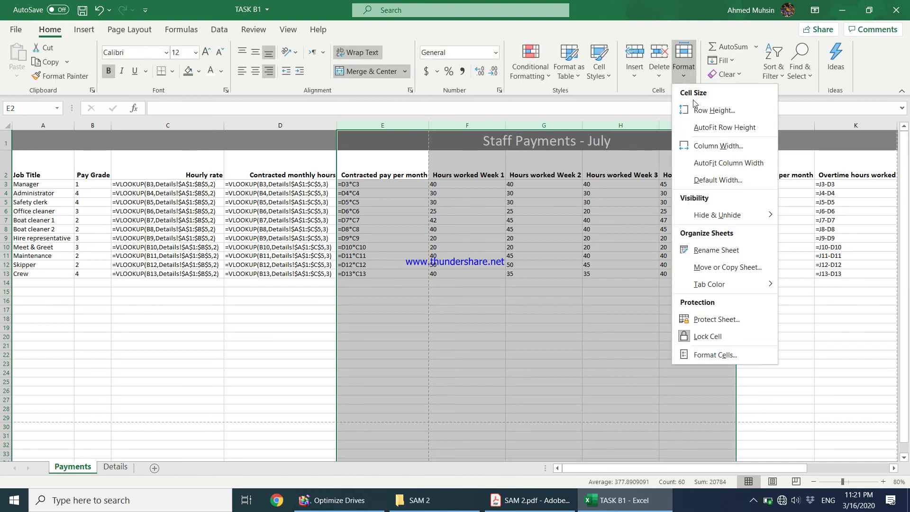
pyautogui.click(694, 146)
pyautogui.write('10')
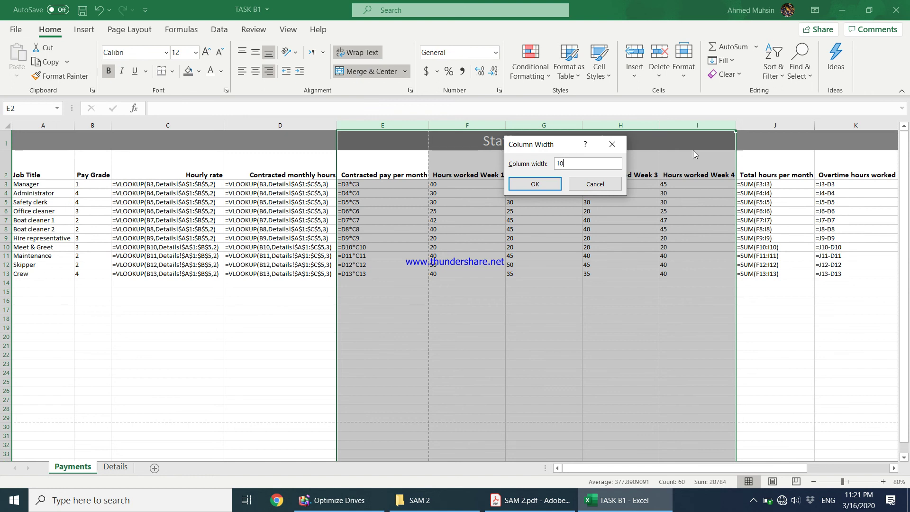
pyautogui.press('Return')
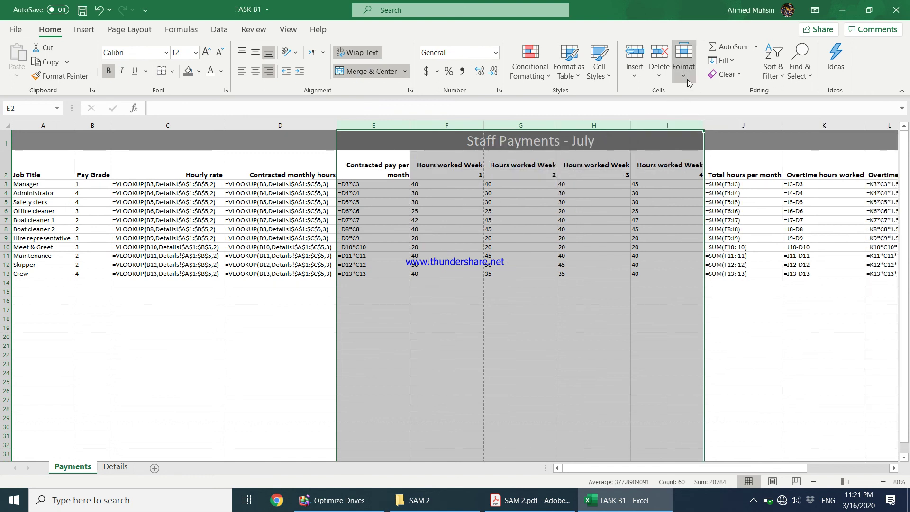
# Narrow columns E to I further, keeping each week label whole on the second line of its heading.
pyautogui.click(683, 59)
pyautogui.click(694, 147)
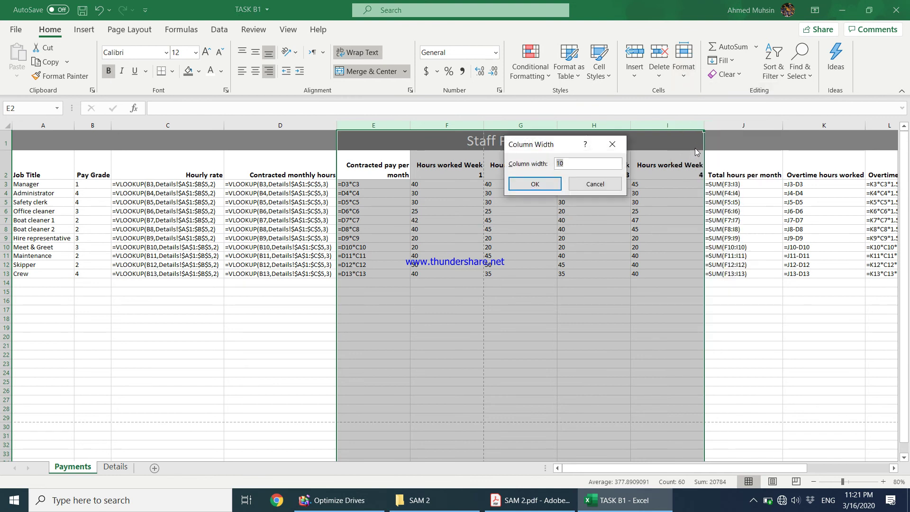
pyautogui.press('Return')
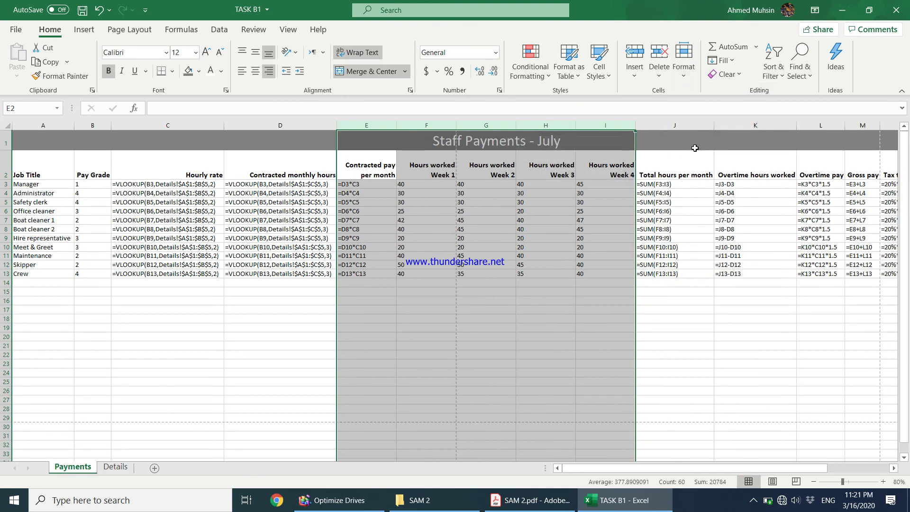
pyautogui.doubleClick(735, 247)
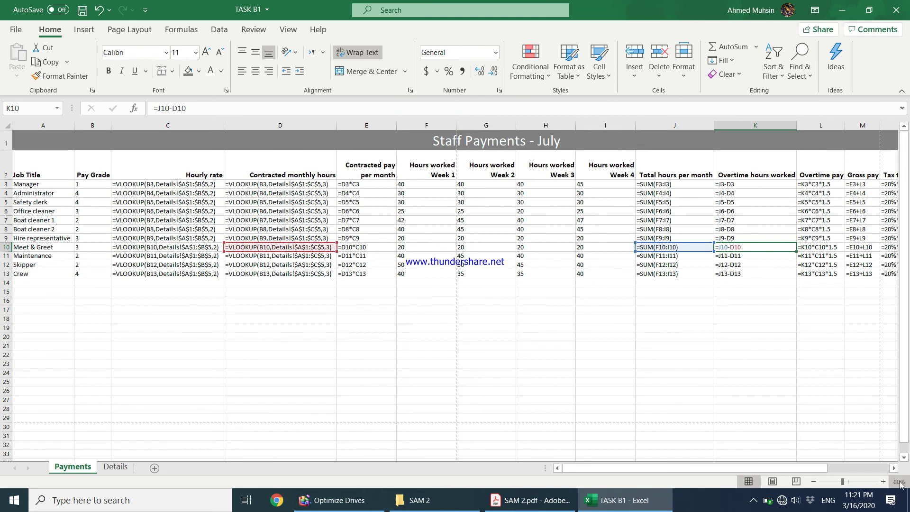
# Select the Staff Payments table from its title through row 13 and look through all pages of its print preview.
pyautogui.click(893, 468)
pyautogui.click(893, 468)
pyautogui.click(892, 468)
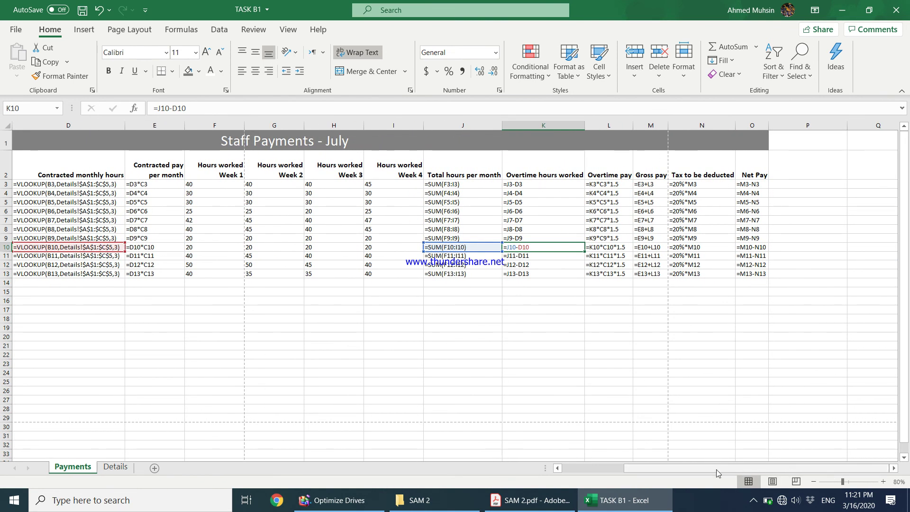
pyautogui.moveTo(648, 469); pyautogui.dragTo(587, 469)
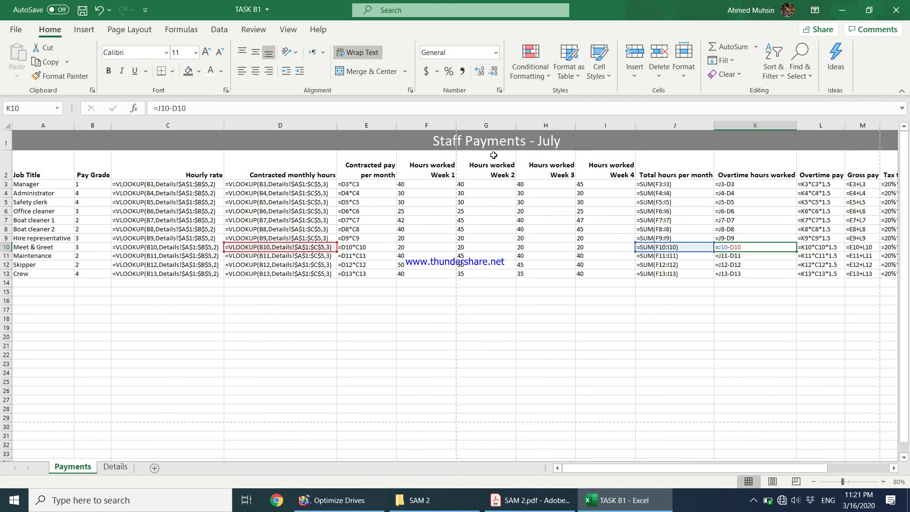
pyautogui.click(496, 134)
pyautogui.hotkey('shift', 'Down')
pyautogui.hotkey('shift', 'Down')
pyautogui.hotkey('shift', 'Down')
pyautogui.hotkey('shift', 'Down')
pyautogui.hotkey('shift', 'Down')
pyautogui.hotkey('shift', 'Down')
pyautogui.hotkey('shift', 'Down')
pyautogui.hotkey('shift', 'Down')
pyautogui.hotkey('shift', 'Down')
pyautogui.hotkey('shift', 'Down')
pyautogui.hotkey('shift', 'Down')
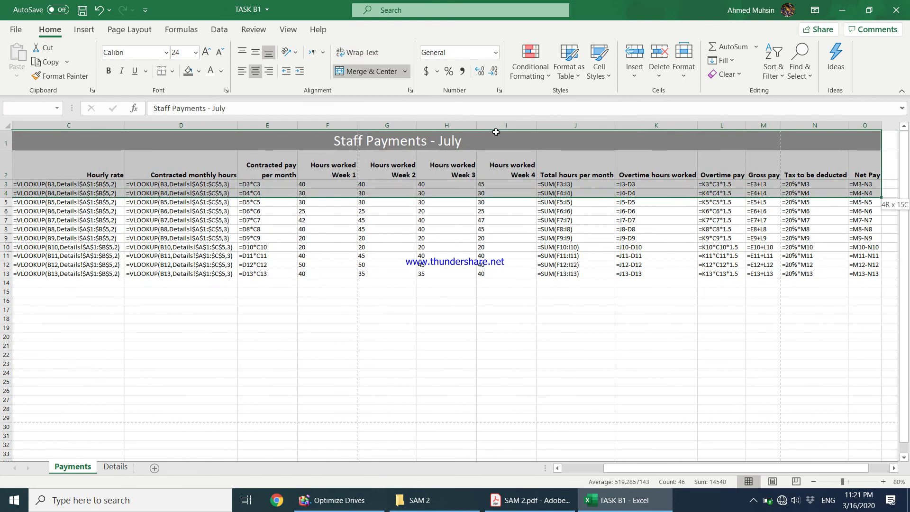
pyautogui.hotkey('shift', 'Down')
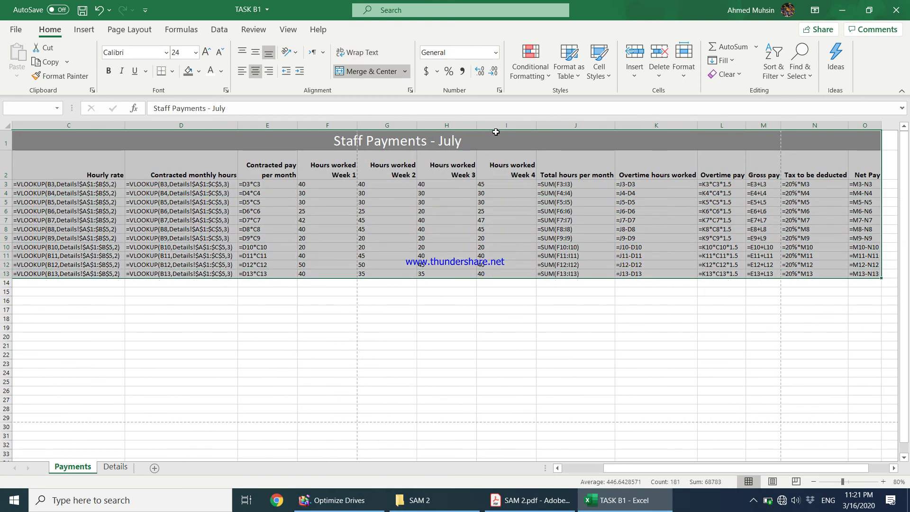
pyautogui.hotkey('ctrl', 'p')
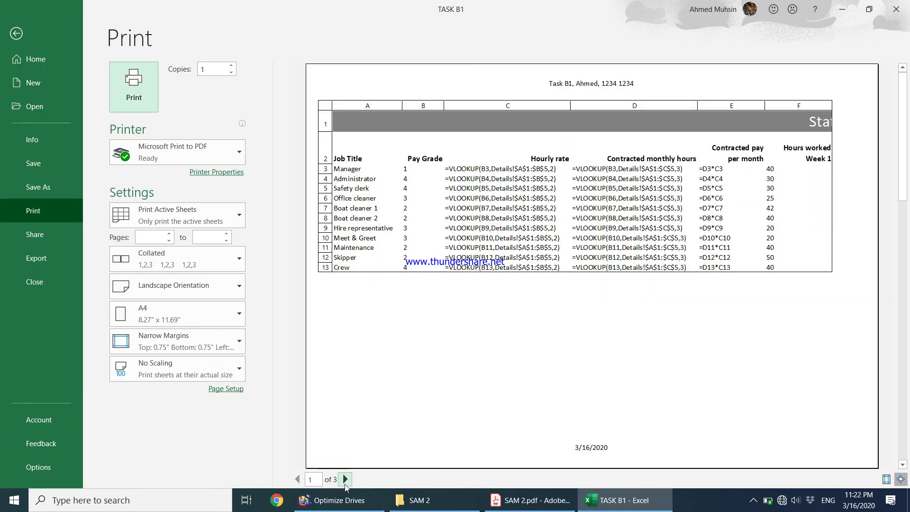
pyautogui.click(345, 479)
pyautogui.click(344, 479)
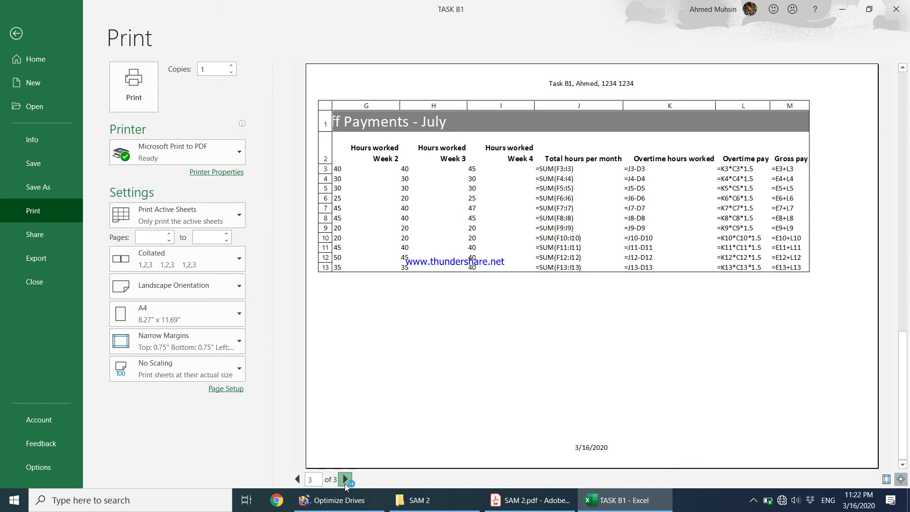
pyautogui.click(16, 33)
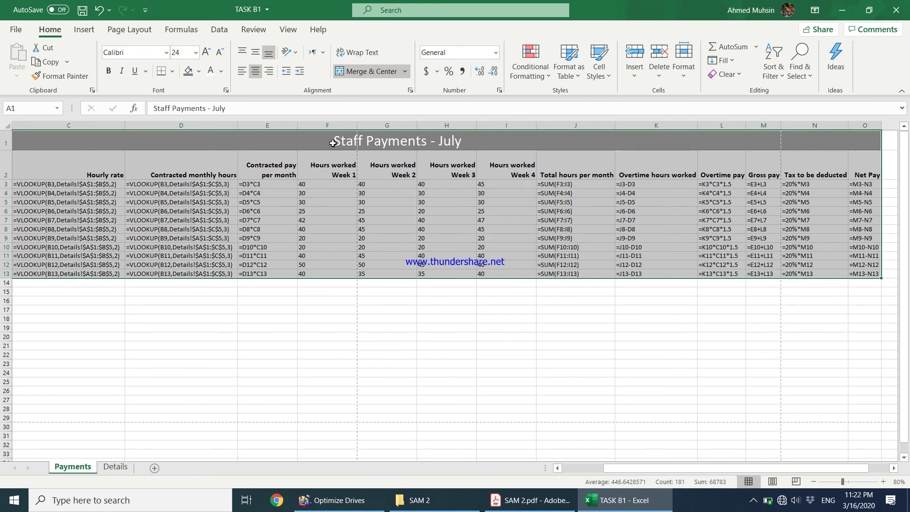
# Set the width of columns E to I in the Payments worksheet to 8.
pyautogui.click(333, 127)
pyautogui.moveTo(353, 130); pyautogui.dragTo(491, 151)
pyautogui.moveTo(273, 126); pyautogui.dragTo(495, 160)
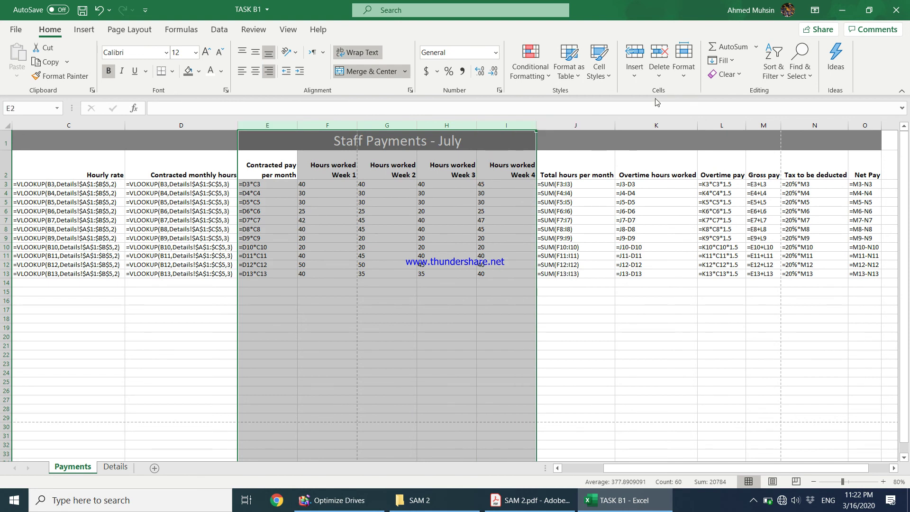
pyautogui.hotkey('ctrl', 'a')
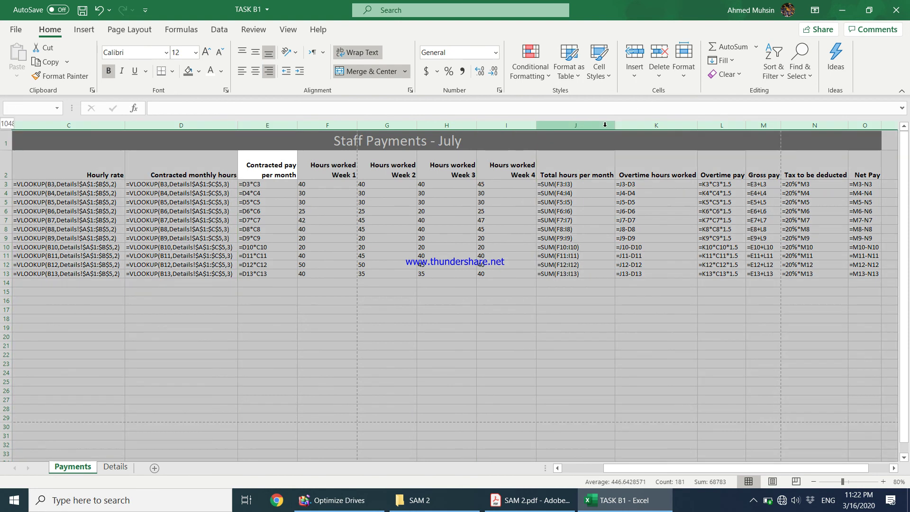
pyautogui.click(444, 233)
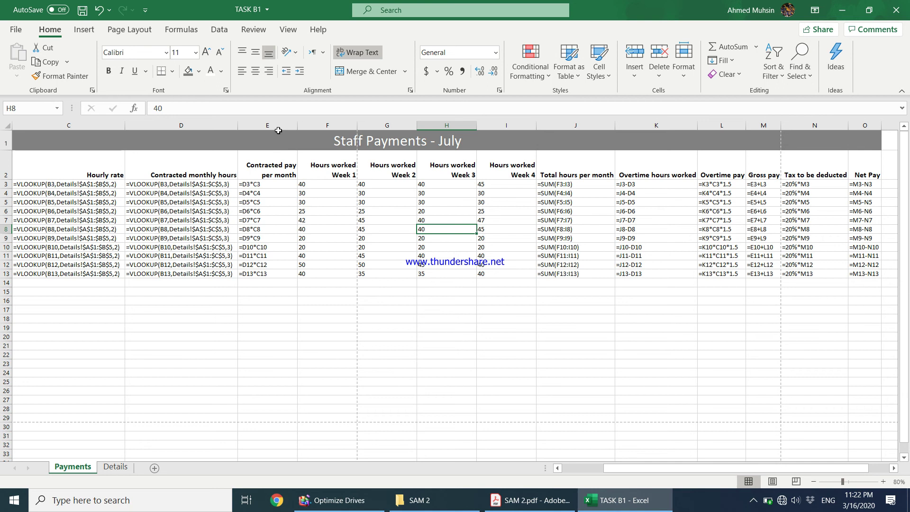
pyautogui.moveTo(278, 125); pyautogui.dragTo(506, 124)
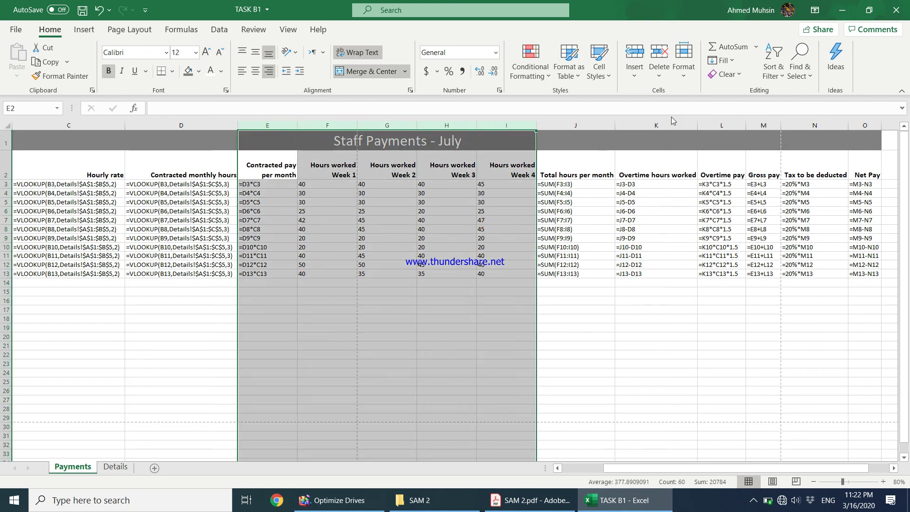
pyautogui.click(683, 78)
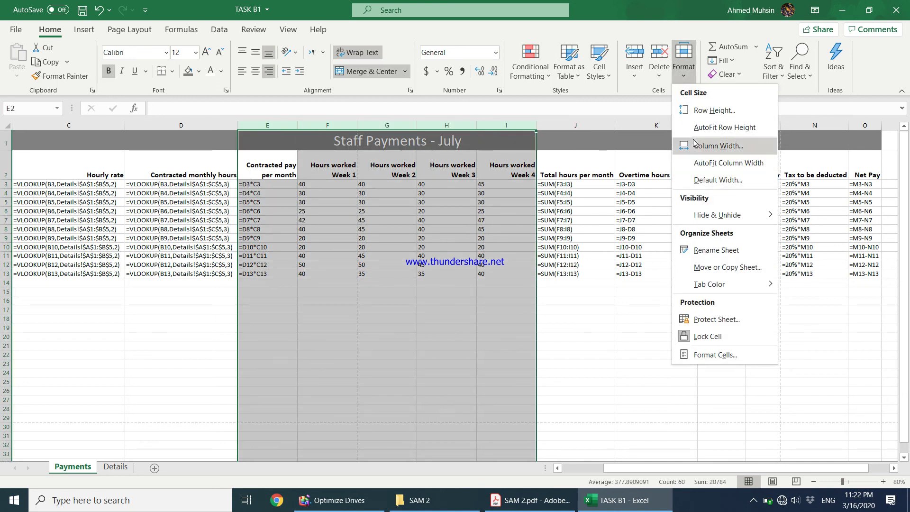
pyautogui.click(695, 141)
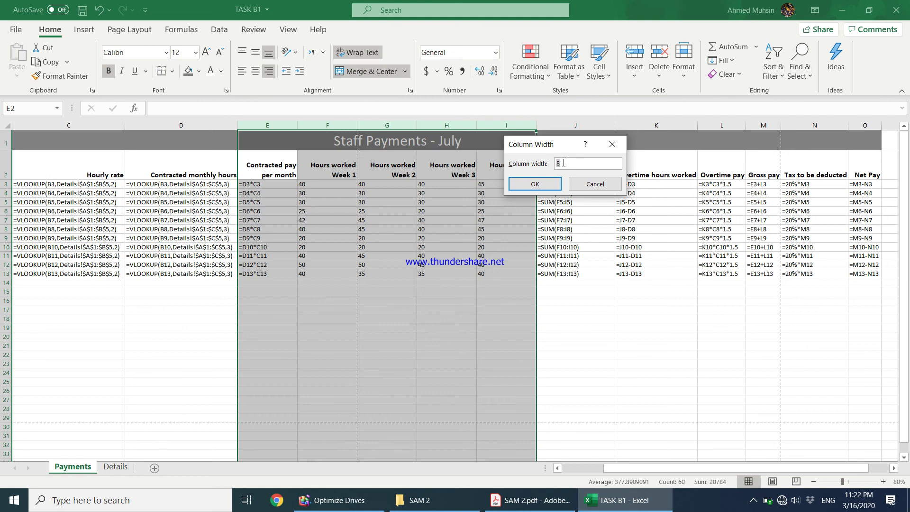
pyautogui.press('Return')
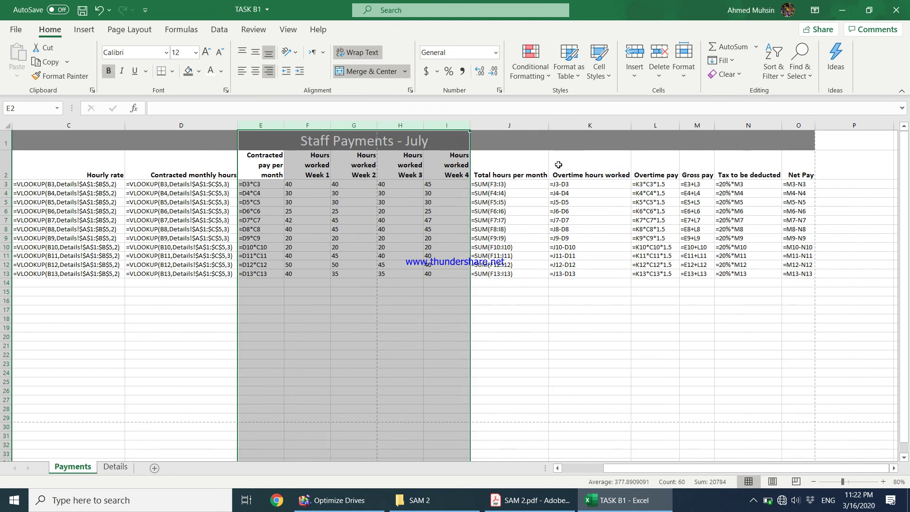
# Narrow columns J and K in the Payments worksheet to a width of 8.
pyautogui.moveTo(528, 125); pyautogui.dragTo(600, 128)
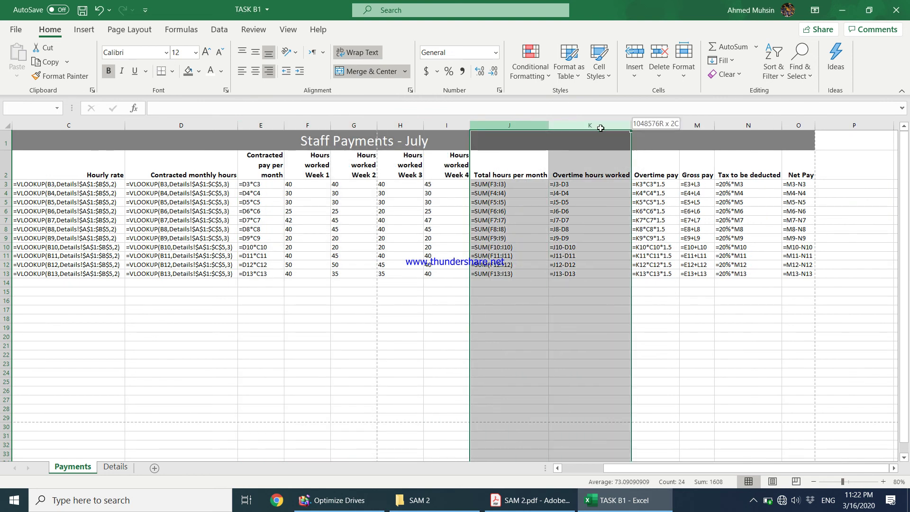
pyautogui.click(684, 69)
pyautogui.click(715, 146)
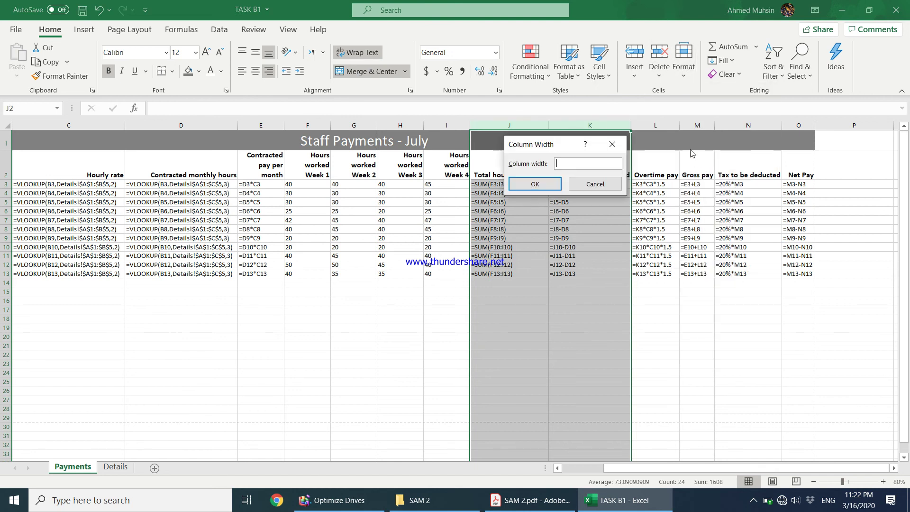
pyautogui.press('Return')
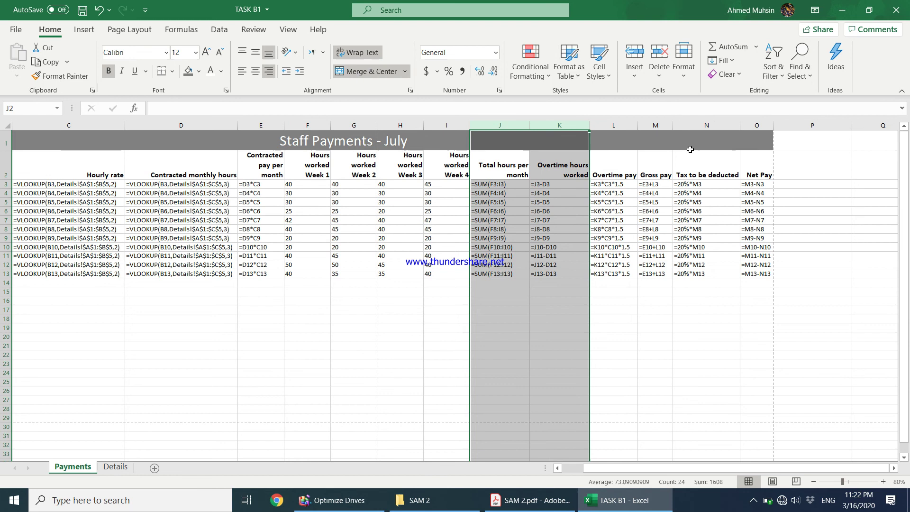
pyautogui.click(688, 74)
pyautogui.click(699, 146)
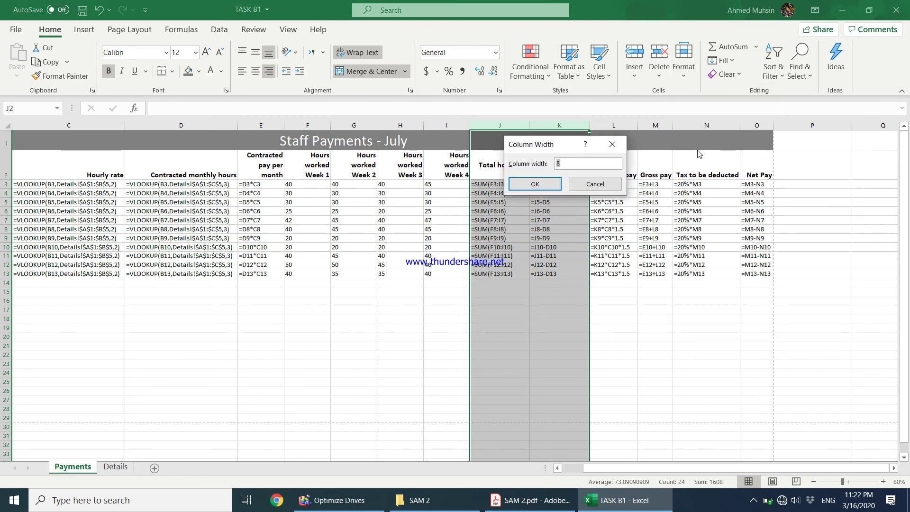
pyautogui.press('Return')
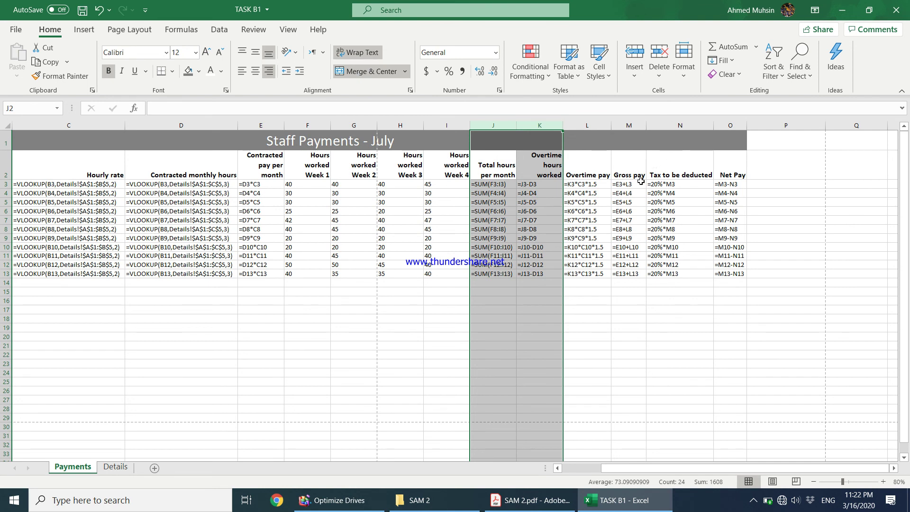
# Select the complete Staff Payments table down to row 13 and check both pages of the formulas printout in the print preview.
pyautogui.click(476, 255)
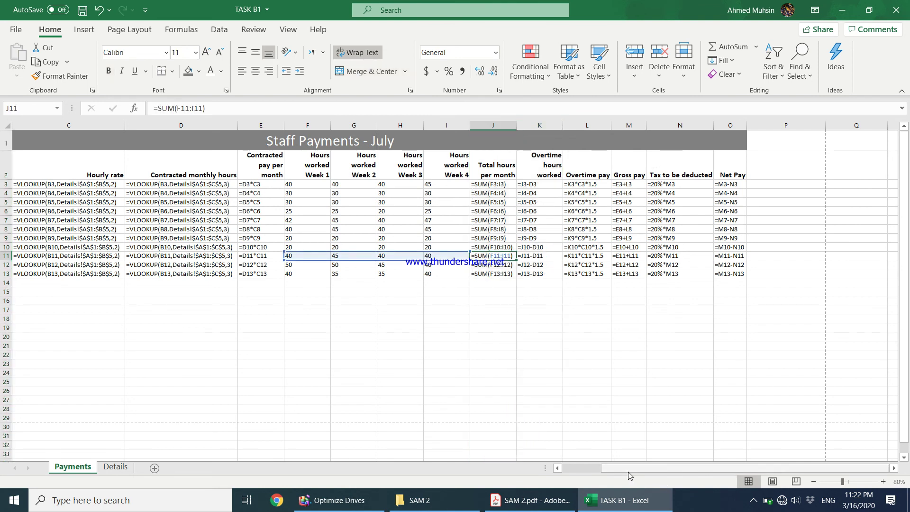
pyautogui.click(558, 467)
pyautogui.click(559, 467)
pyautogui.click(442, 144)
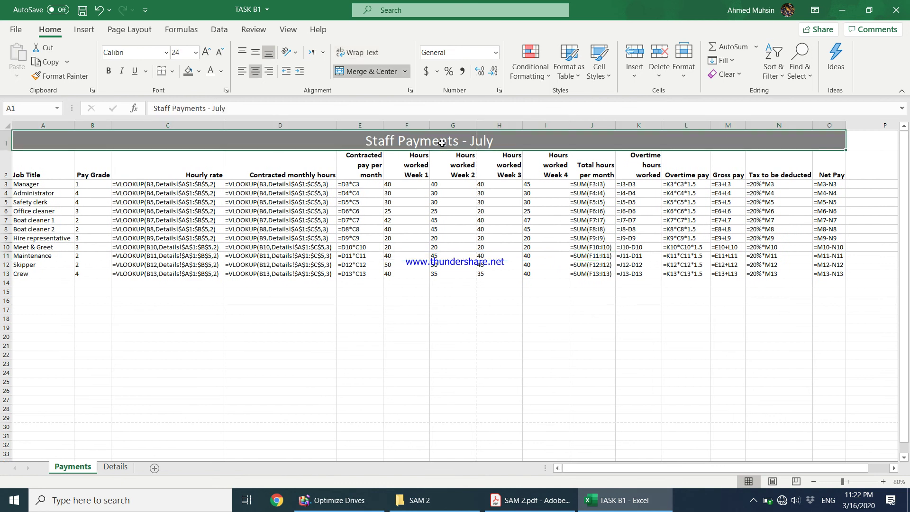
pyautogui.hotkey('shift', 'Down')
pyautogui.hotkey('shift', 'Down')
pyautogui.hotkey('shift', 'Down')
pyautogui.hotkey('shift', 'Down')
pyautogui.hotkey('shift', 'Down')
pyautogui.hotkey('shift', 'Down')
pyautogui.hotkey('shift', 'Down')
pyautogui.hotkey('shift', 'Down')
pyautogui.hotkey('shift', 'Down')
pyautogui.hotkey('shift', 'Down')
pyautogui.hotkey('shift', 'Down')
pyautogui.hotkey('shift', 'Down')
pyautogui.hotkey('ctrl', 'p')
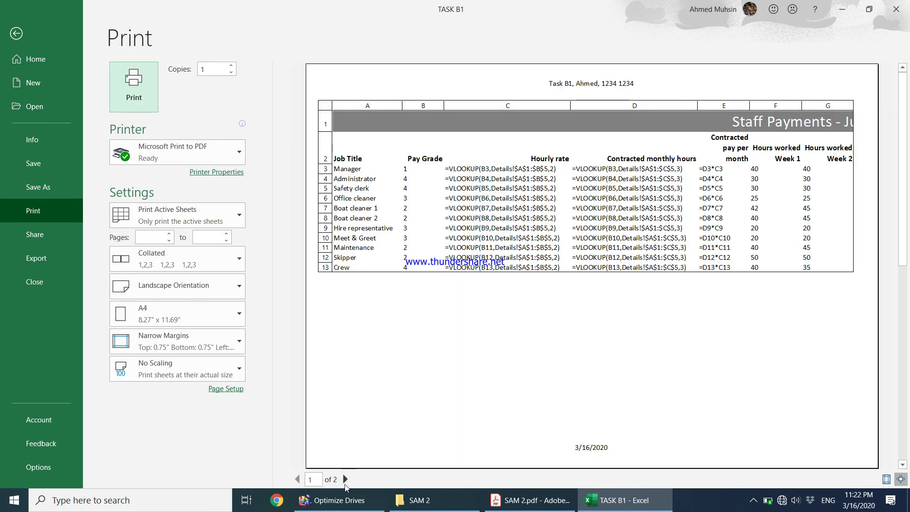
pyautogui.click(345, 479)
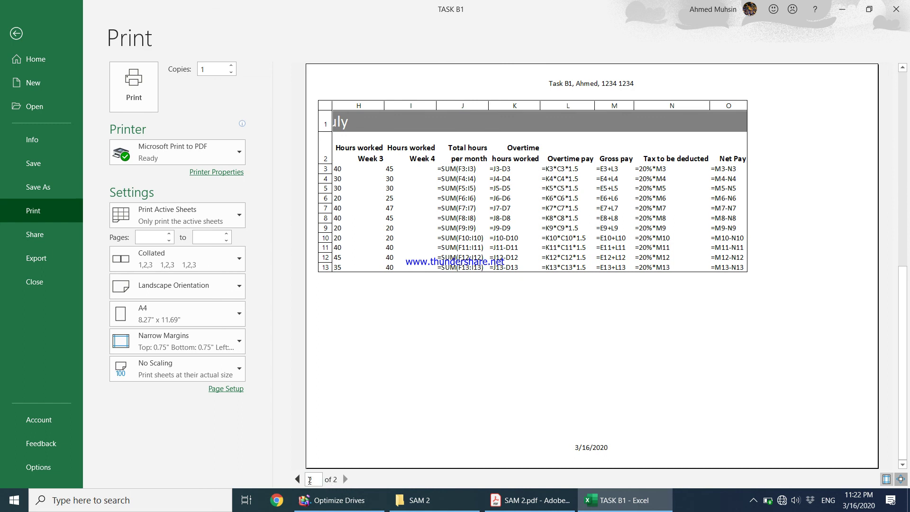
pyautogui.click(298, 479)
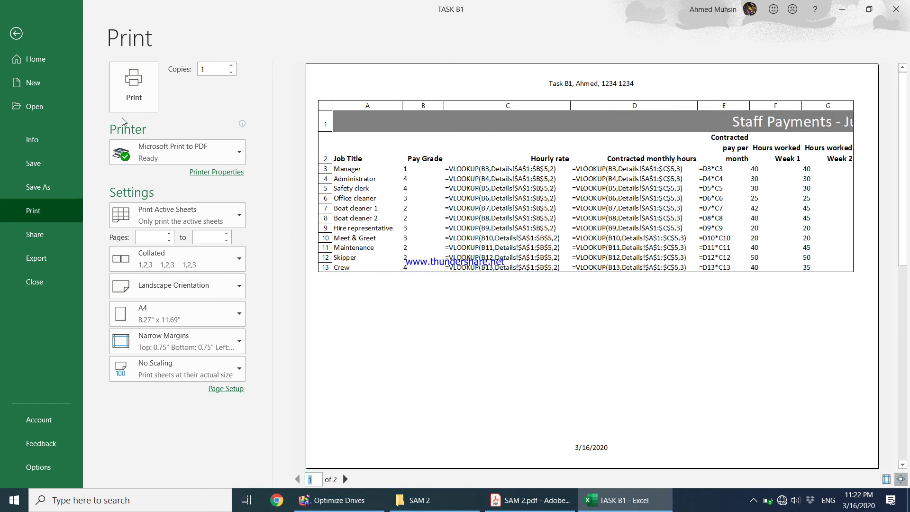
pyautogui.click(16, 33)
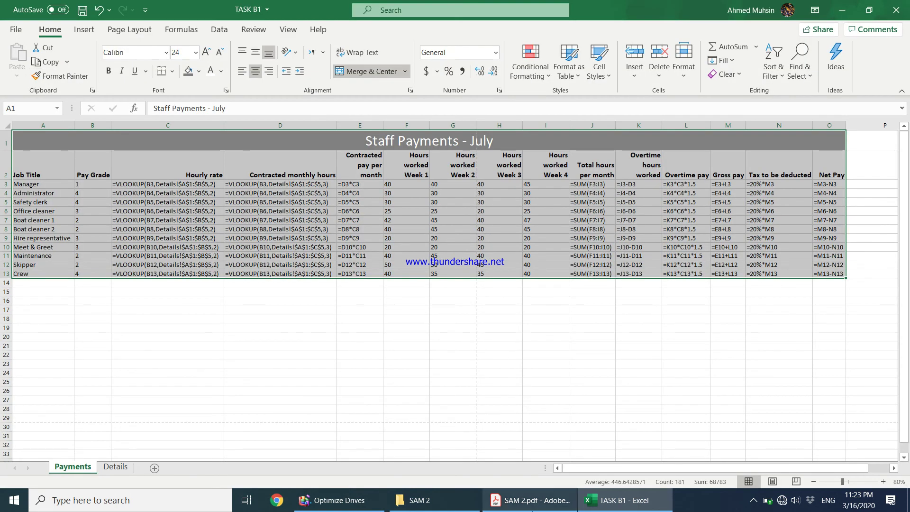
# Recheck the print requirements for Task B1 in the SAM 2 PDF, then turn off Show Formulas in the Payments worksheet of TASK B1.
pyautogui.click(531, 500)
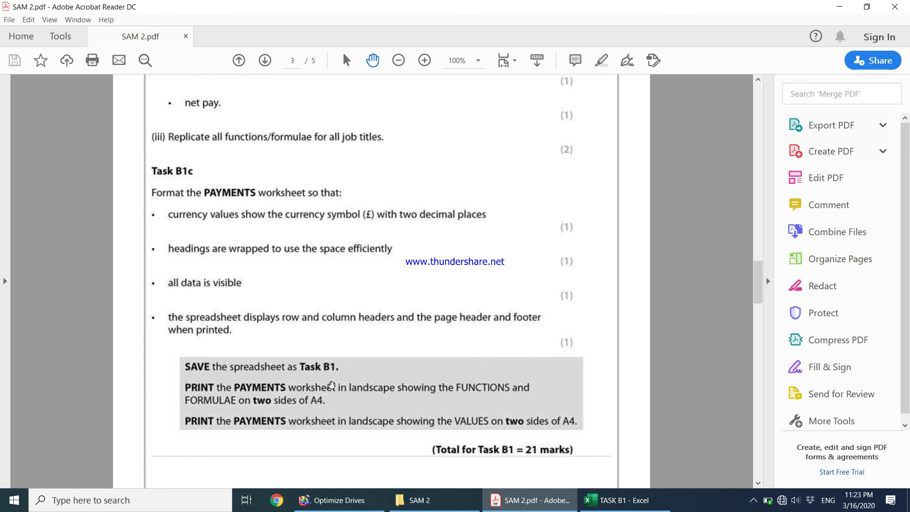
pyautogui.click(581, 497)
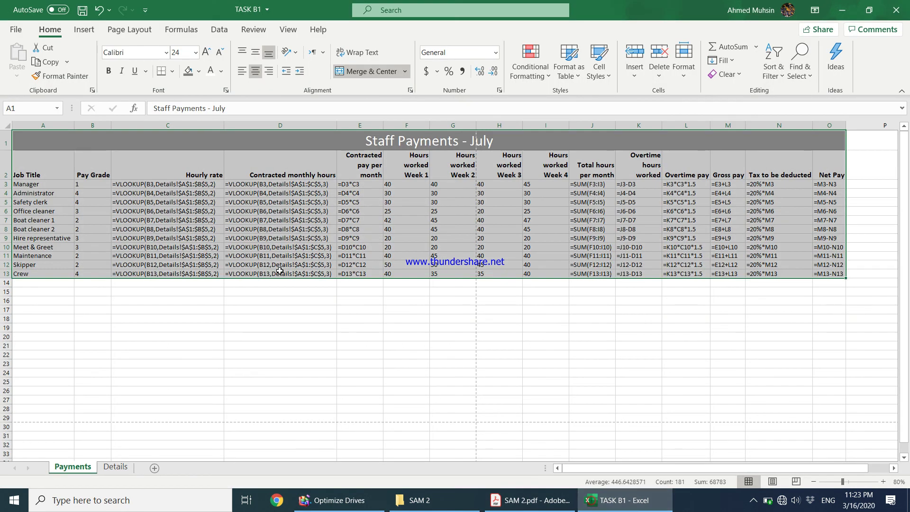
pyautogui.click(182, 30)
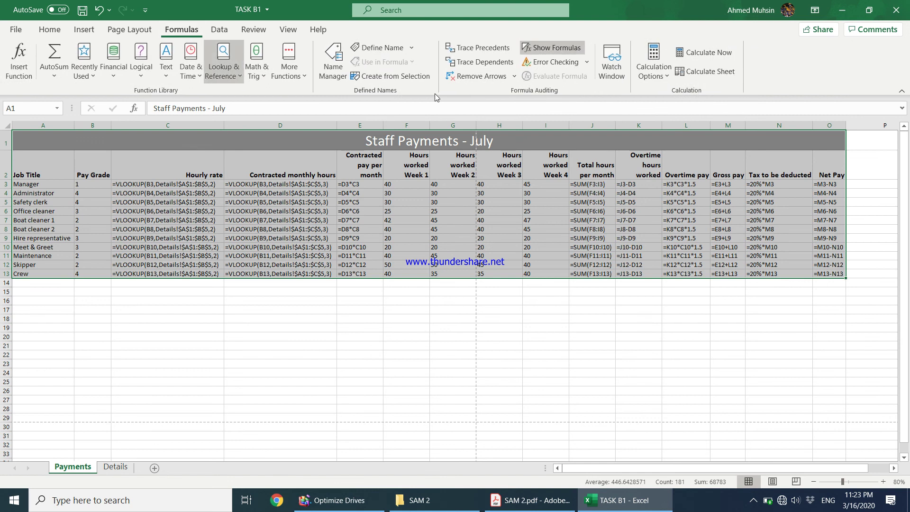
pyautogui.click(550, 50)
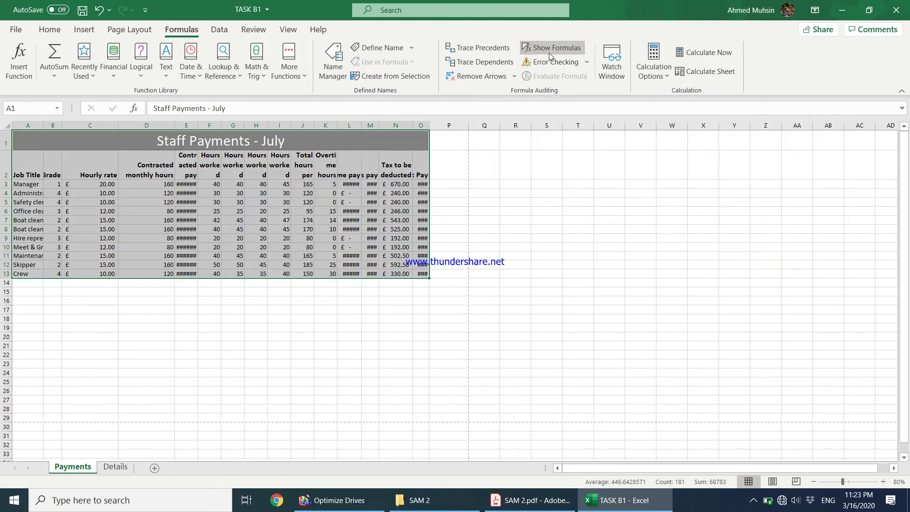
# Autofit all columns of the Payments worksheet to the displayed values.
pyautogui.click(125, 201)
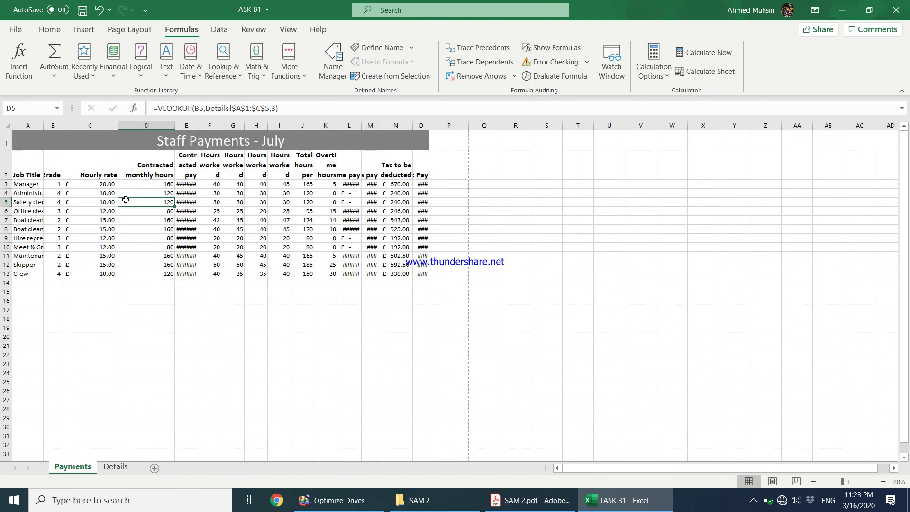
pyautogui.click(7, 126)
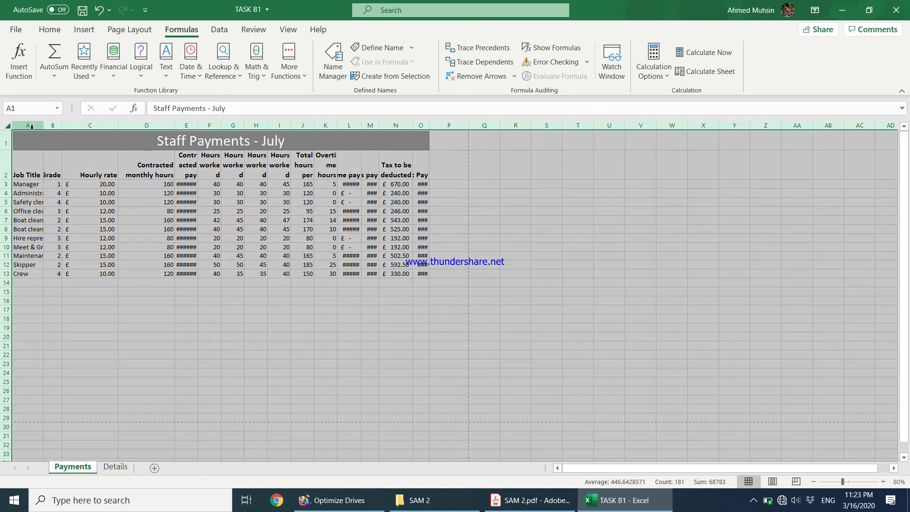
pyautogui.doubleClick(39, 126)
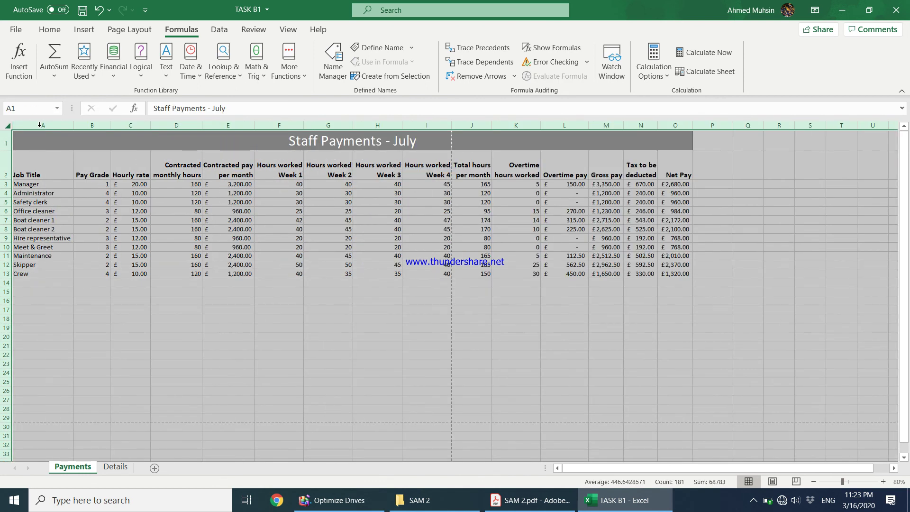
# Preview the values printout of the Staff Payments table, then switch to the SAM 2 PDF and go on to Task B2.
pyautogui.moveTo(278, 144); pyautogui.dragTo(301, 273)
pyautogui.hotkey('ctrl', 'p')
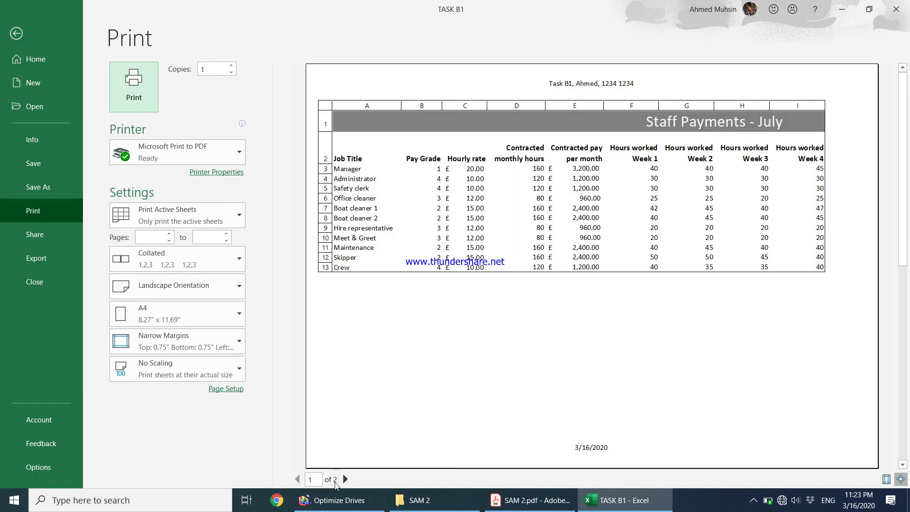
pyautogui.click(16, 34)
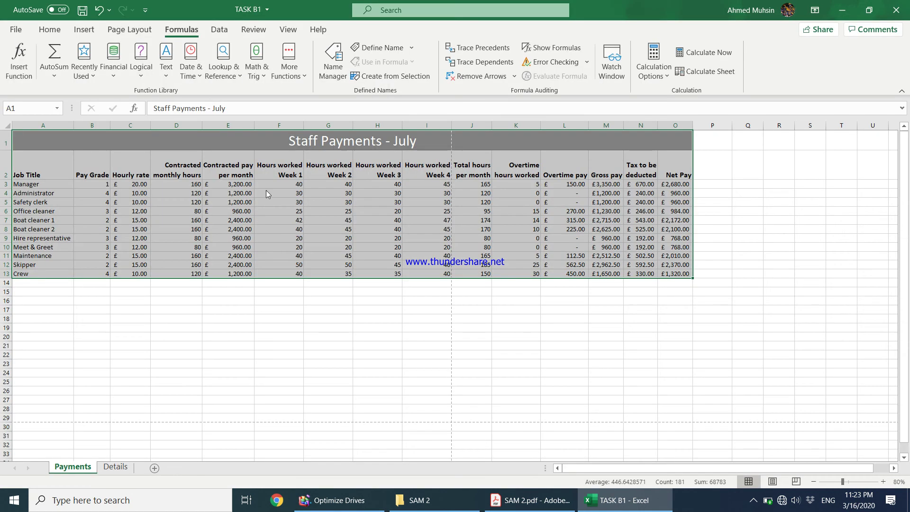
pyautogui.click(574, 510)
pyautogui.scroll(-15, 338, 336)
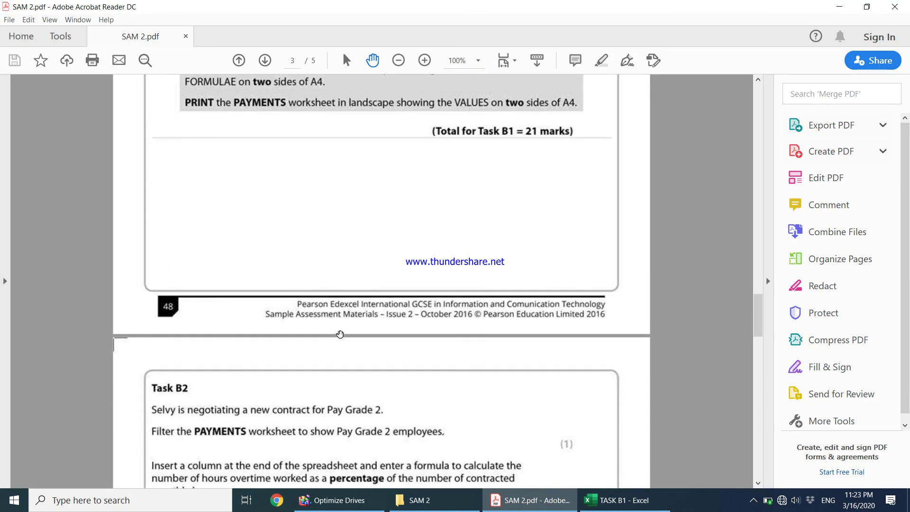
# Read the Task B2 instructions in the SAM 2 PDF, then switch to the TASK B1 workbook and examine the Pay Grade column.
pyautogui.scroll(-3, 338, 336)
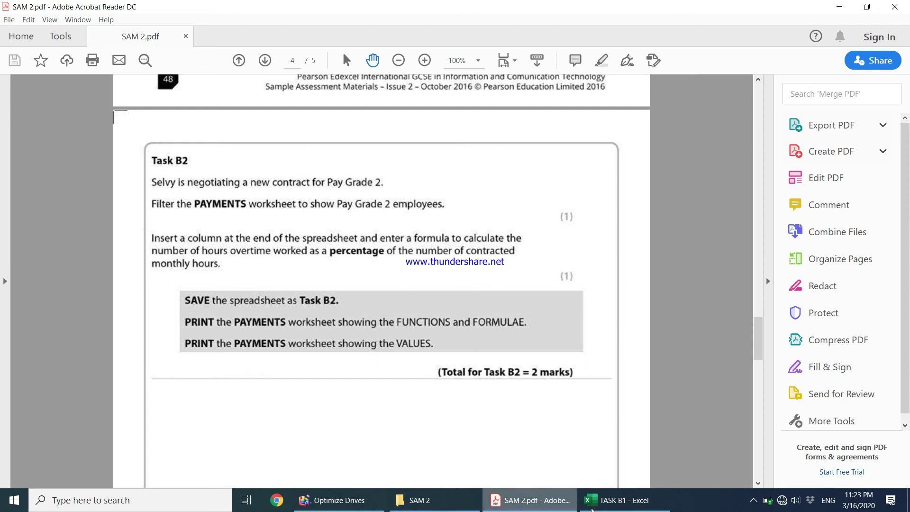
pyautogui.click(621, 500)
pyautogui.click(203, 230)
pyautogui.moveTo(105, 186); pyautogui.dragTo(105, 269)
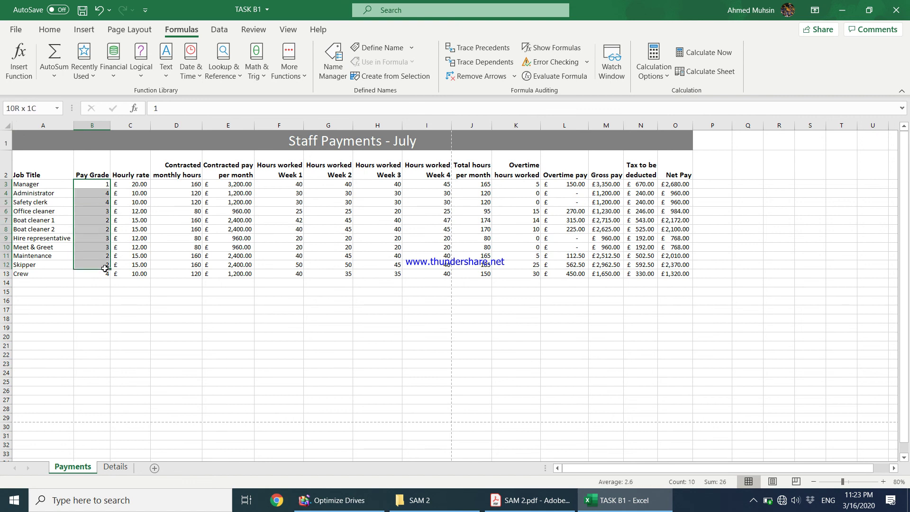
pyautogui.click(93, 188)
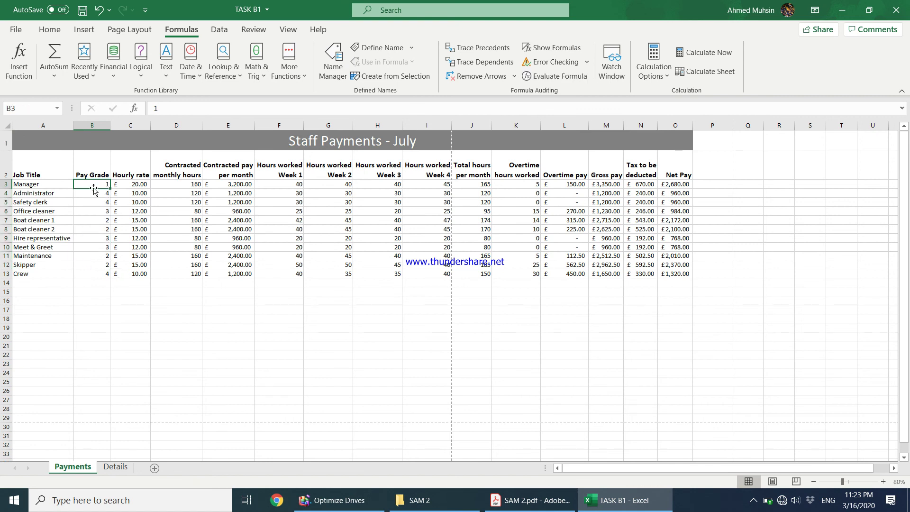
# Turn on filtering for the header row of the Staff Payments table, starting from the Pay Grade heading.
pyautogui.click(96, 162)
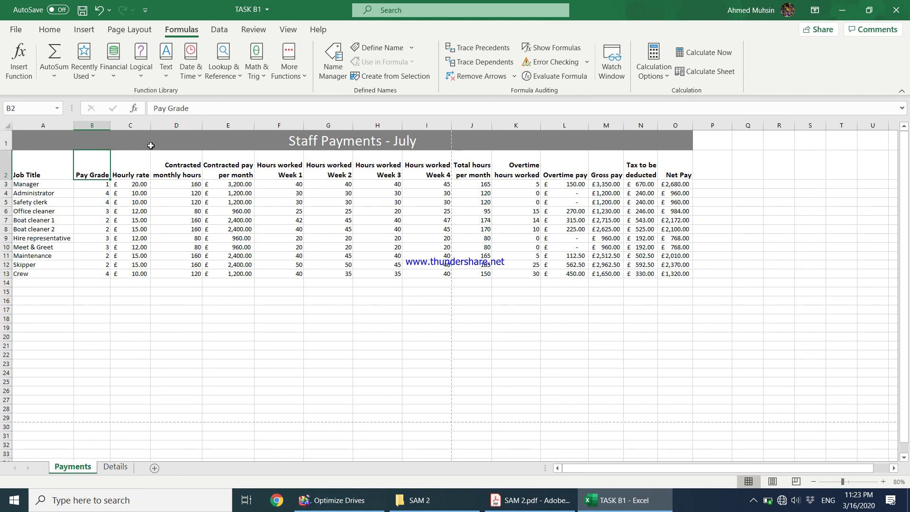
pyautogui.click(50, 30)
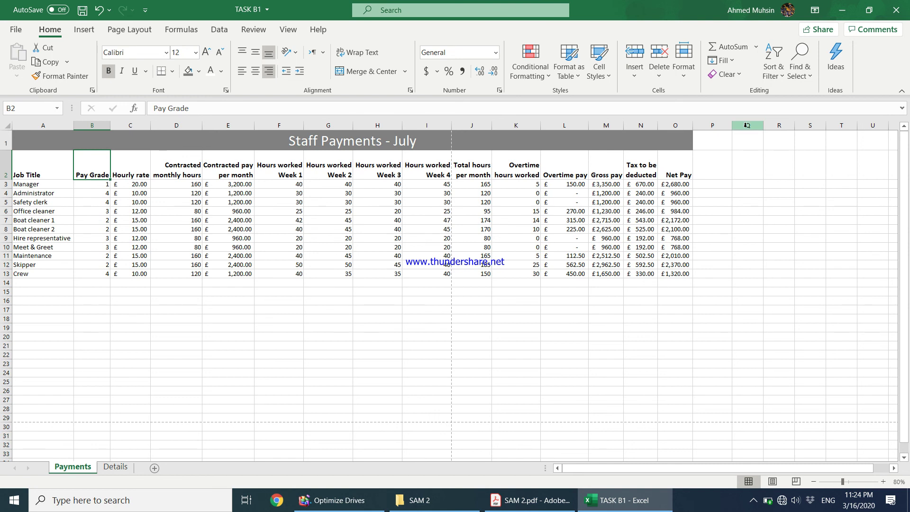
pyautogui.click(769, 77)
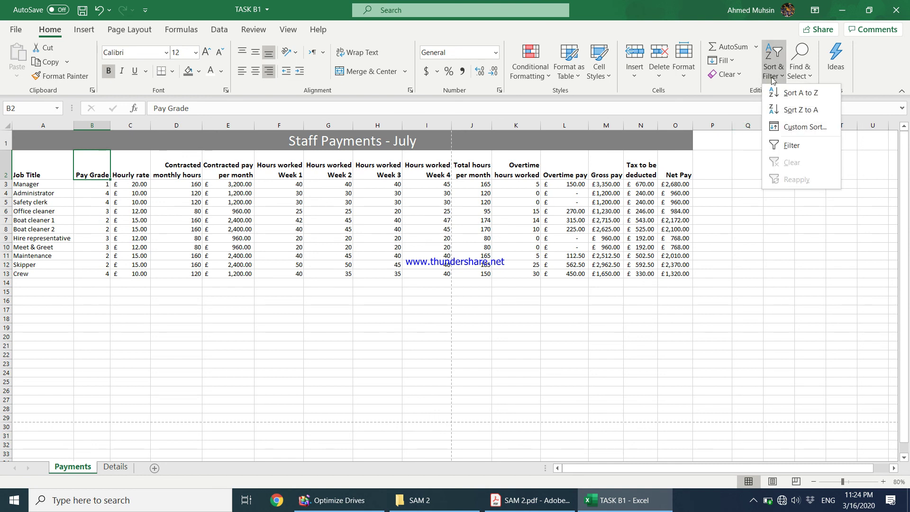
pyautogui.click(799, 147)
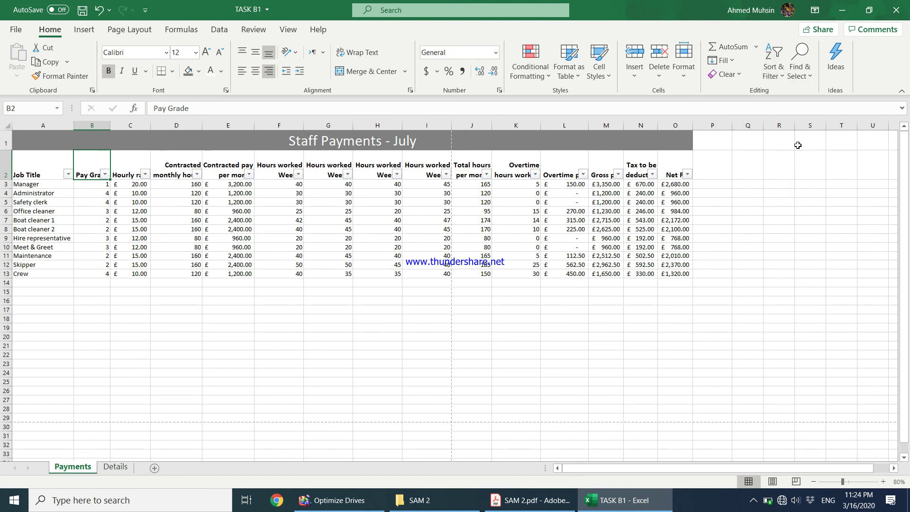
# Filter the Pay Grade column to show only employees with pay grade 2.
pyautogui.click(105, 175)
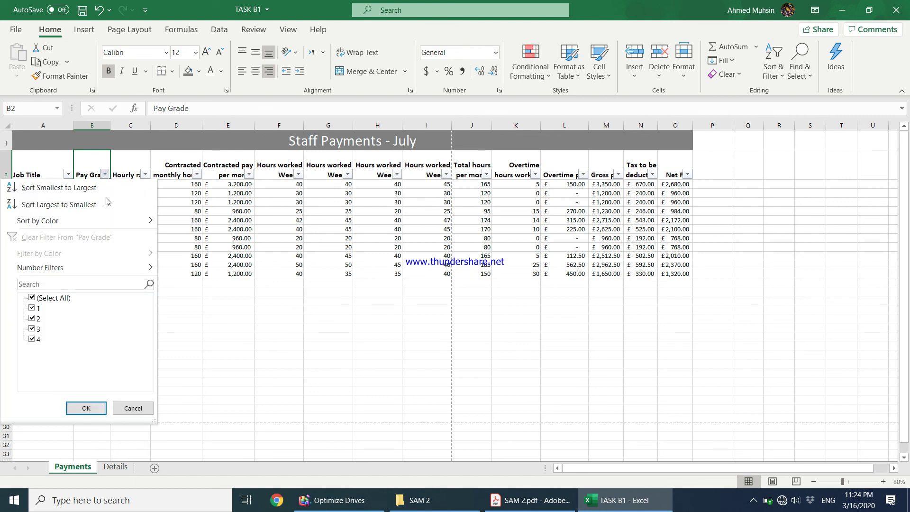
pyautogui.click(32, 298)
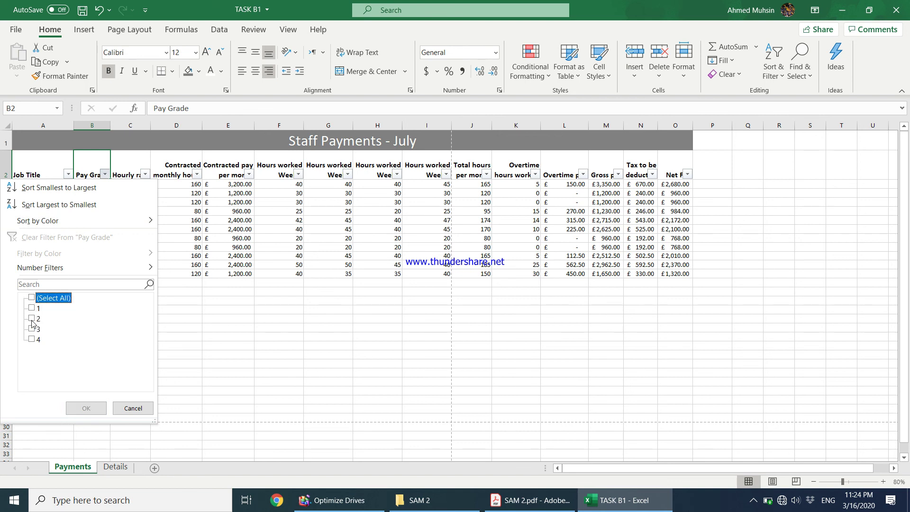
pyautogui.click(32, 318)
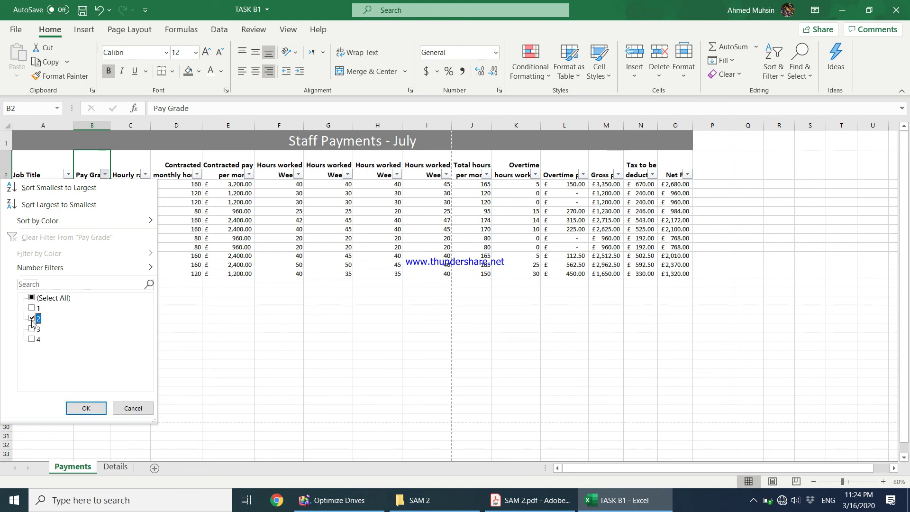
pyautogui.click(98, 408)
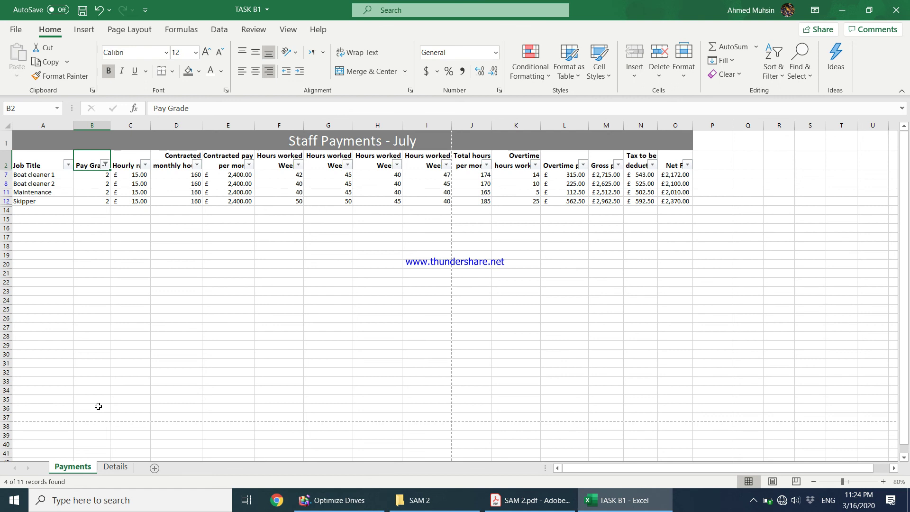
pyautogui.click(753, 500)
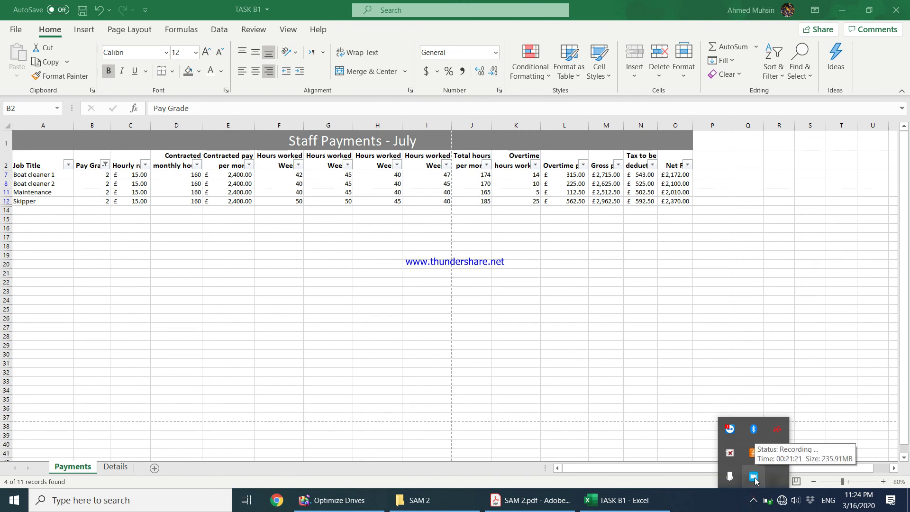
pyautogui.click(585, 380)
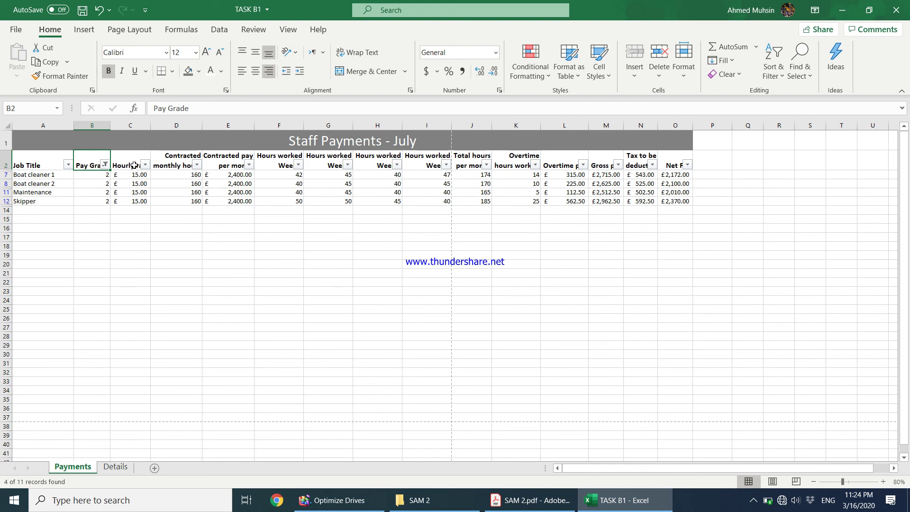
# Check the Pay Grade and Hourly rate cells of the filtered rows in the Payments worksheet.
pyautogui.click(126, 201)
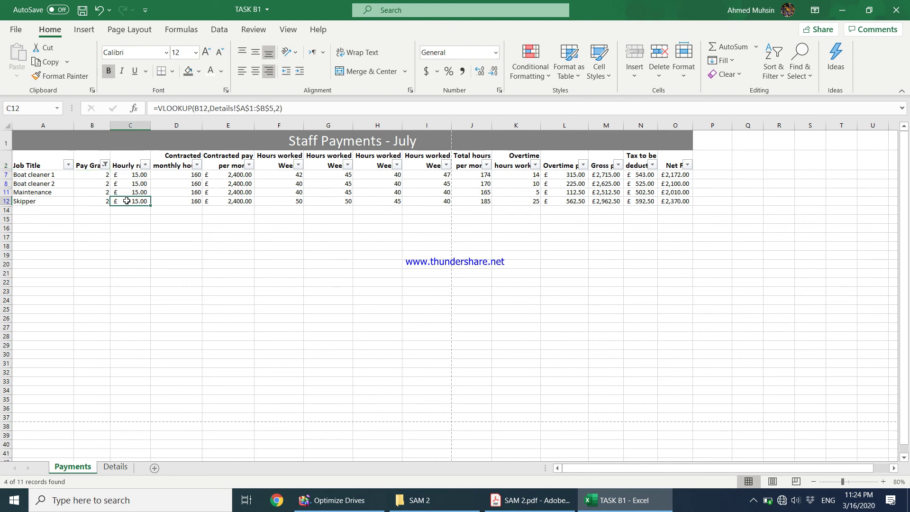
pyautogui.click(105, 175)
pyautogui.moveTo(109, 179); pyautogui.dragTo(108, 199)
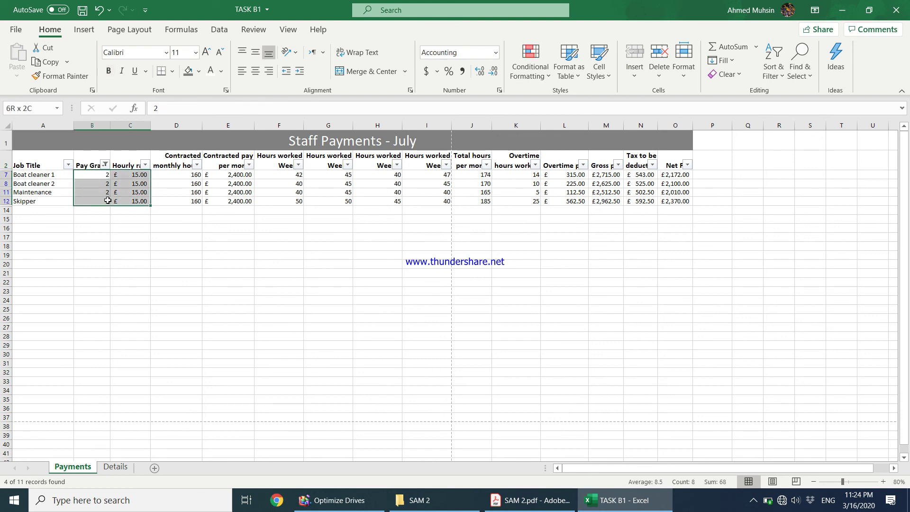
pyautogui.click(157, 187)
pyautogui.moveTo(104, 176); pyautogui.dragTo(105, 201)
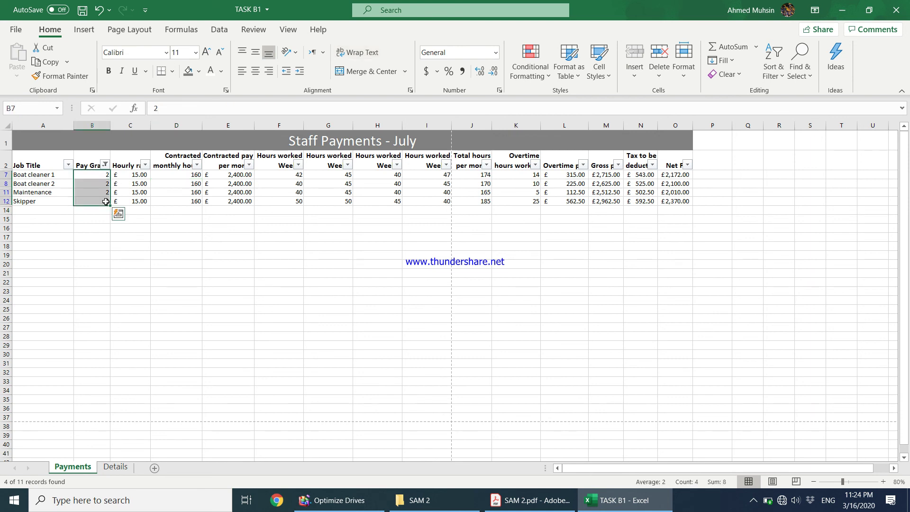
pyautogui.click(132, 182)
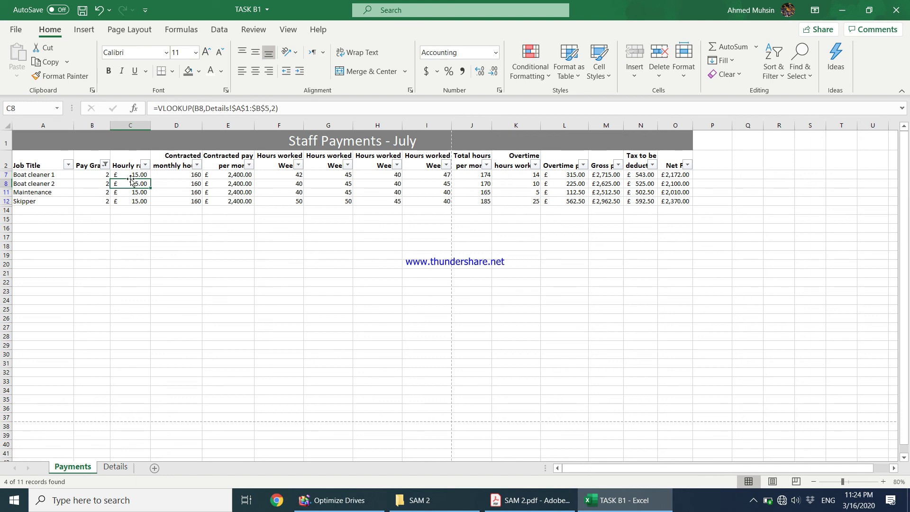
pyautogui.click(753, 506)
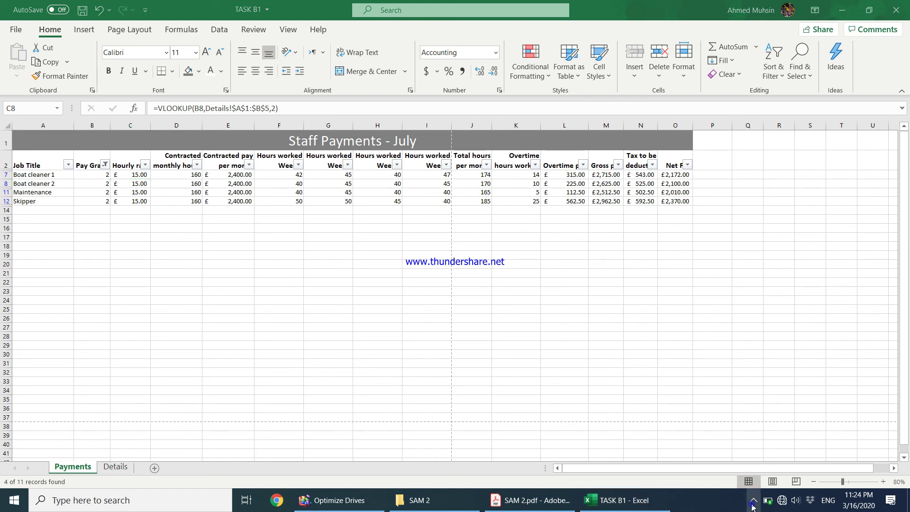